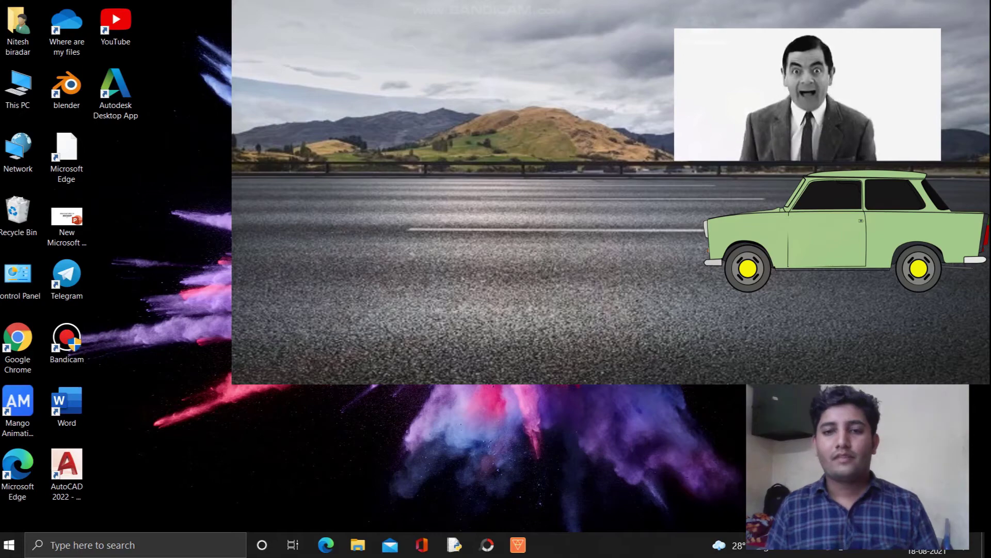
# Close the playing car animation preview to reveal the desktop with the 'car animation' file
pyautogui.click(745, 106)
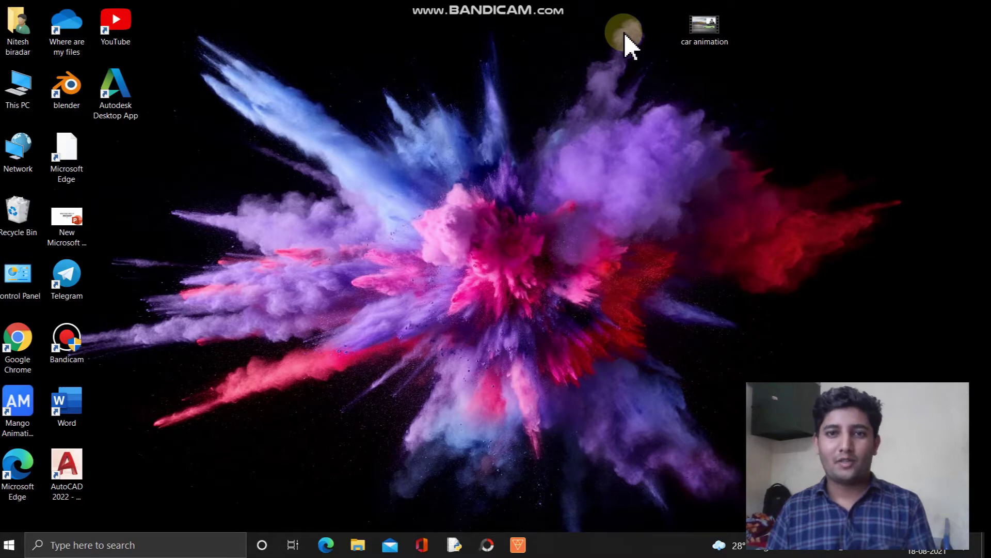
pyautogui.doubleClick(698, 36)
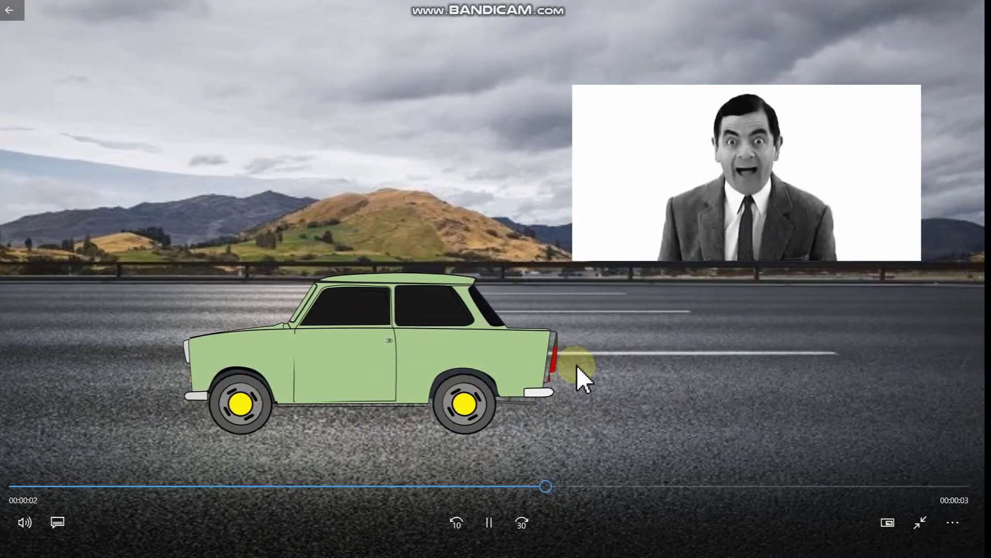
pyautogui.doubleClick(559, 397)
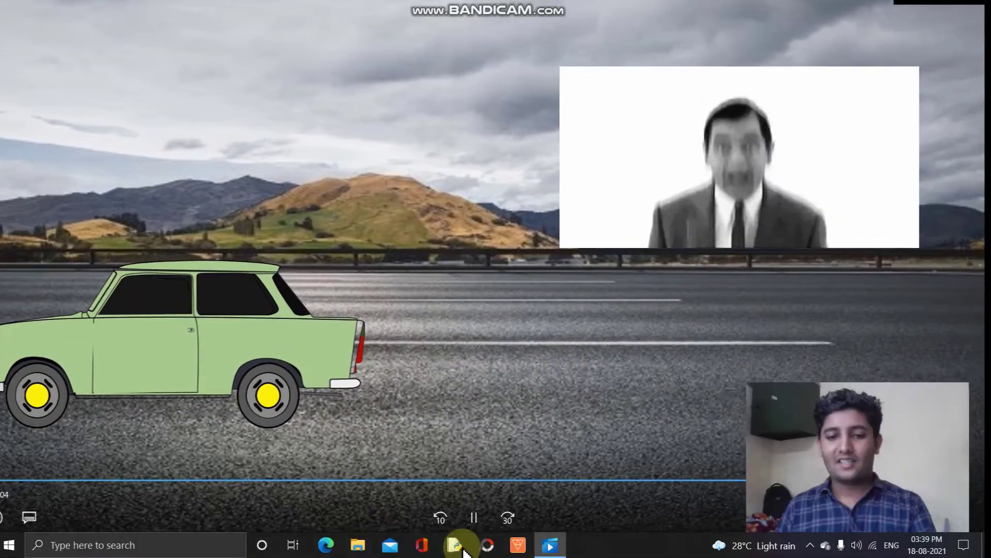
pyautogui.click(489, 508)
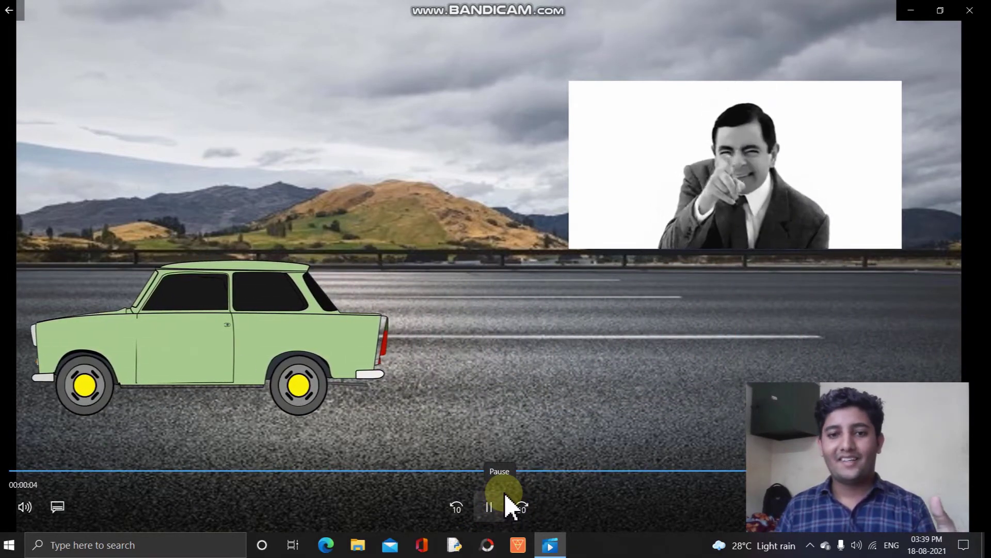
pyautogui.click(505, 496)
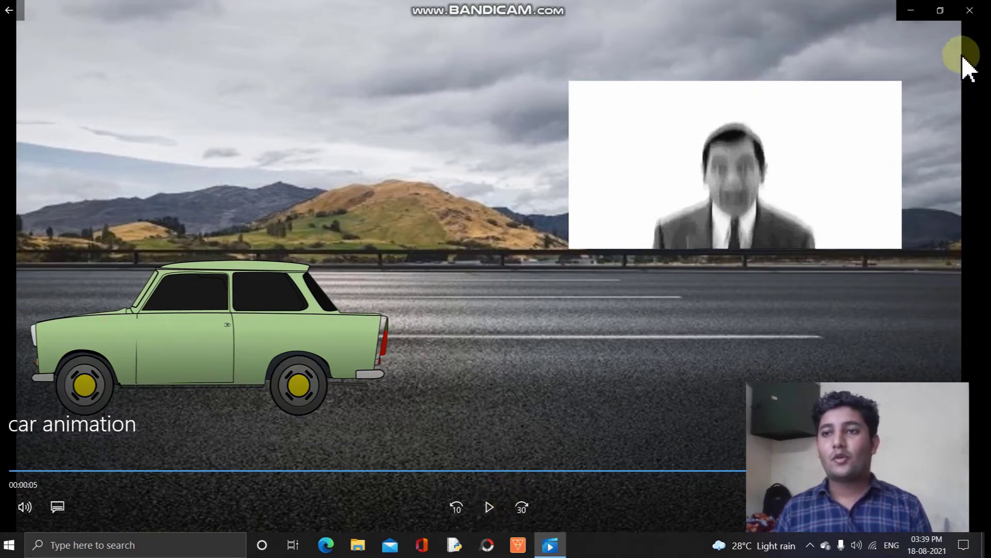
pyautogui.click(959, 8)
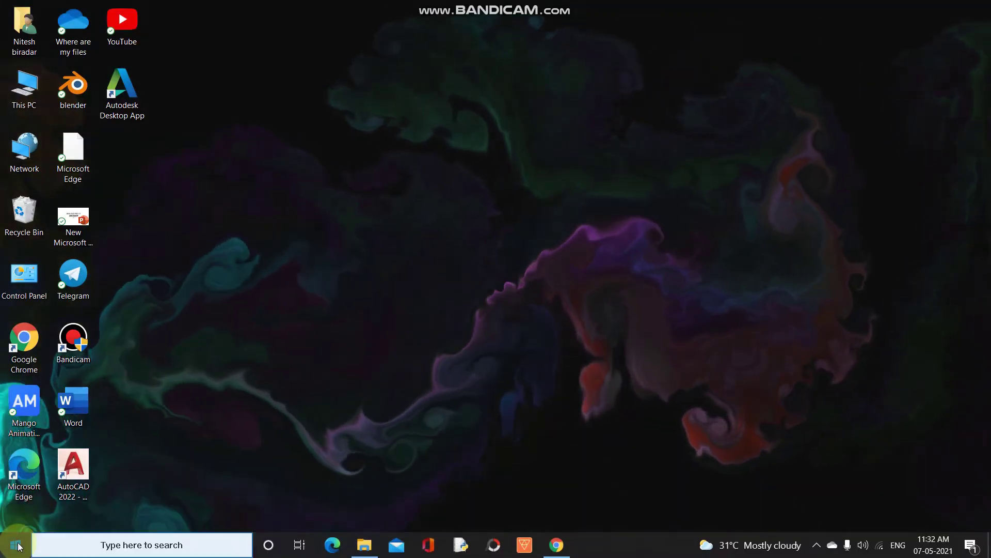
# Browse the Start menu's Office apps, refresh the desktop, and launch Google Chrome
pyautogui.click(11, 543)
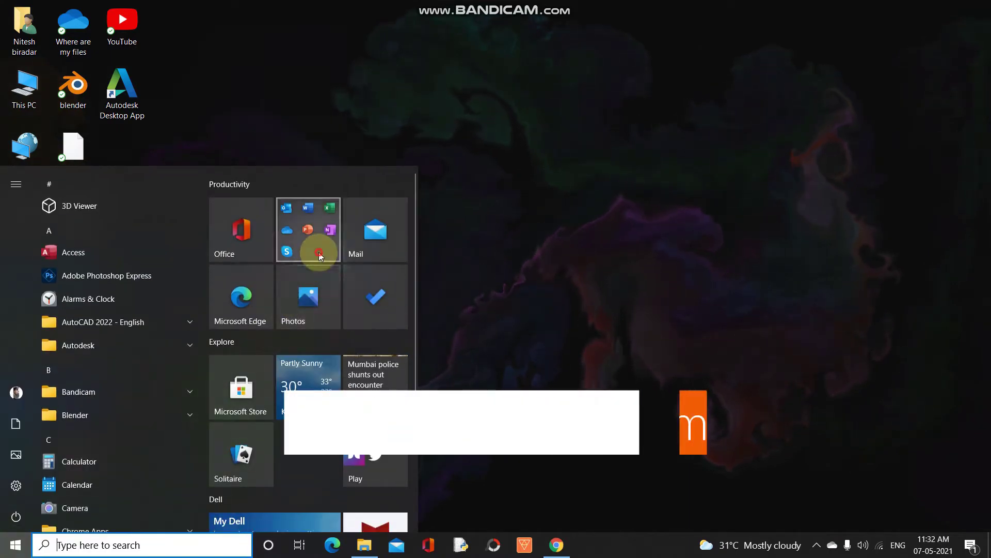
pyautogui.click(305, 247)
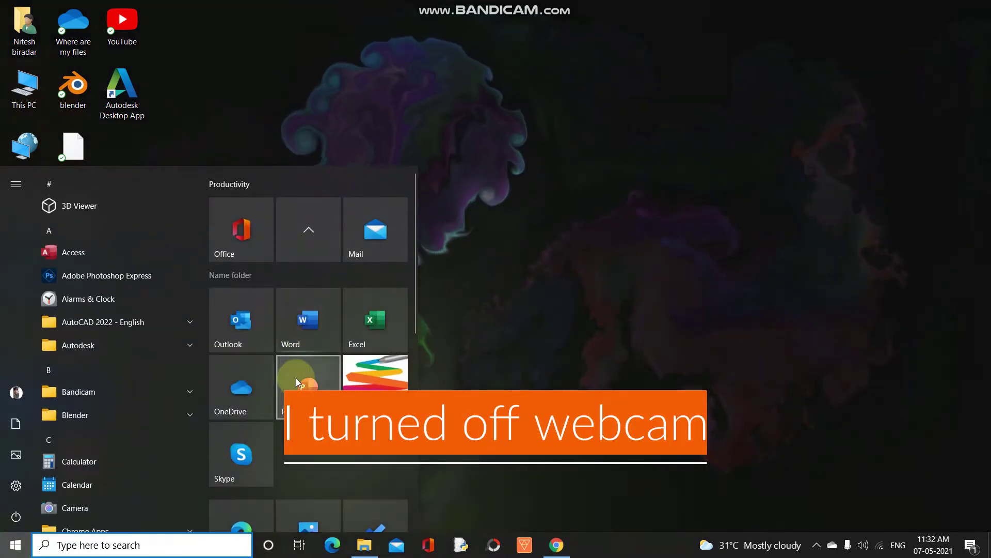
pyautogui.click(568, 184)
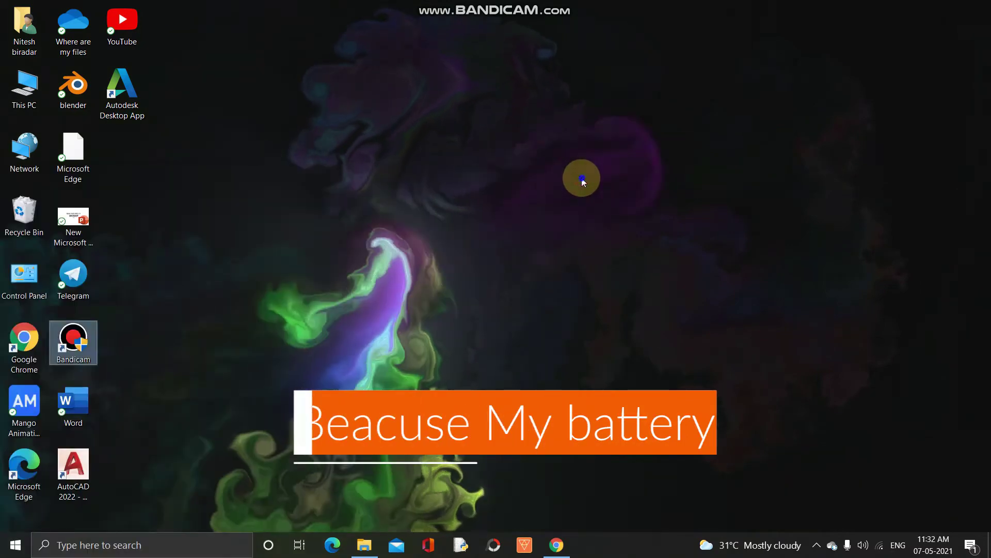
pyautogui.rightClick(583, 178)
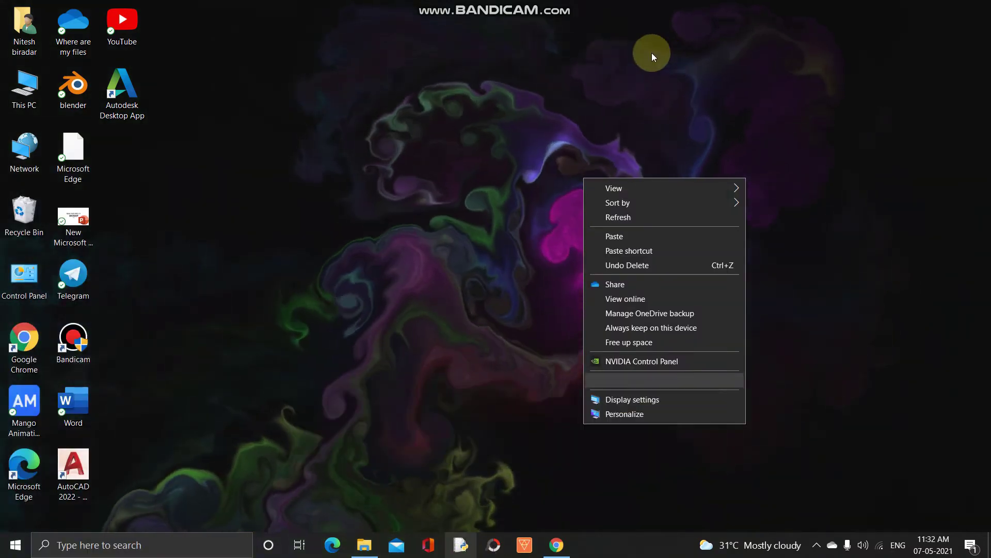
pyautogui.click(627, 219)
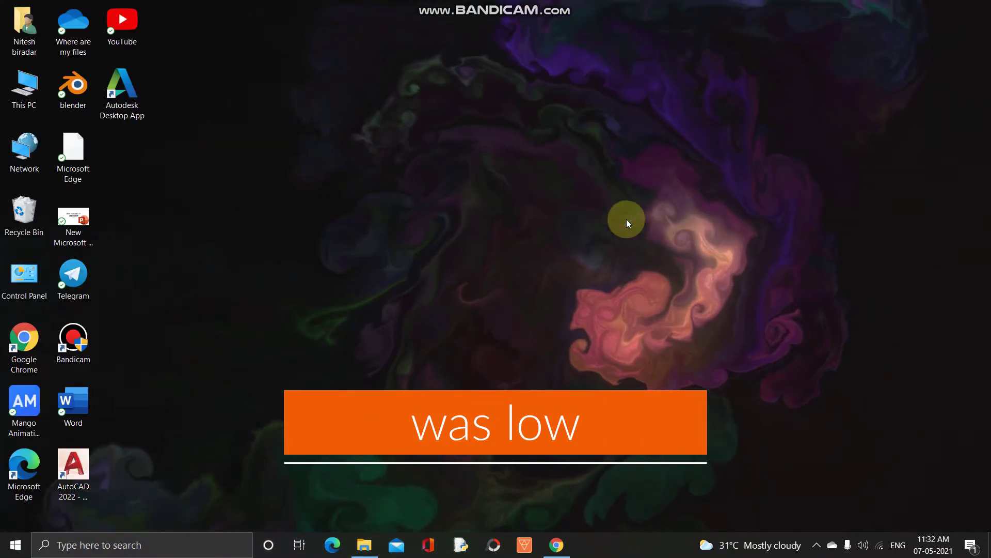
pyautogui.doubleClick(31, 335)
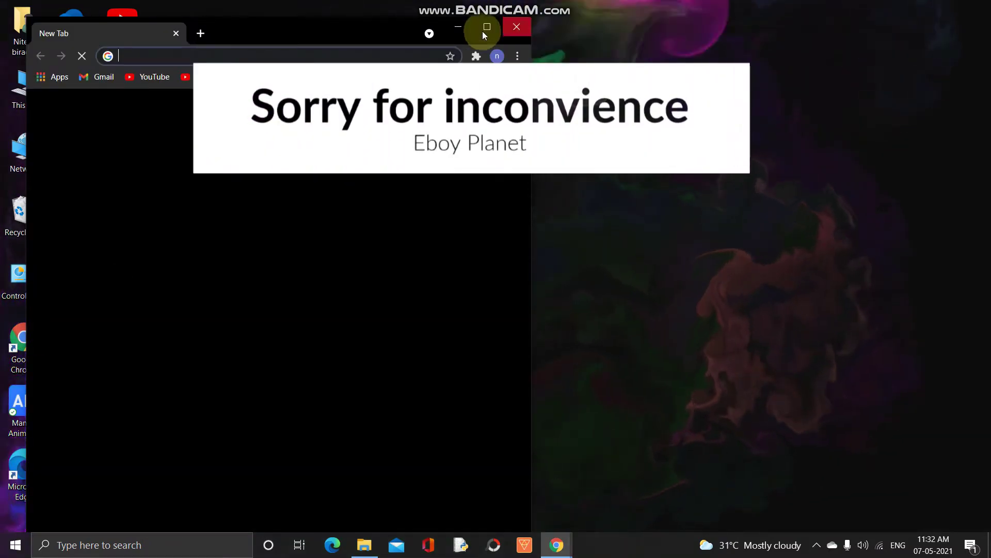
# Maximize Chrome, search Google for 'pixabay', and open the pixabay.com home page
pyautogui.click(484, 29)
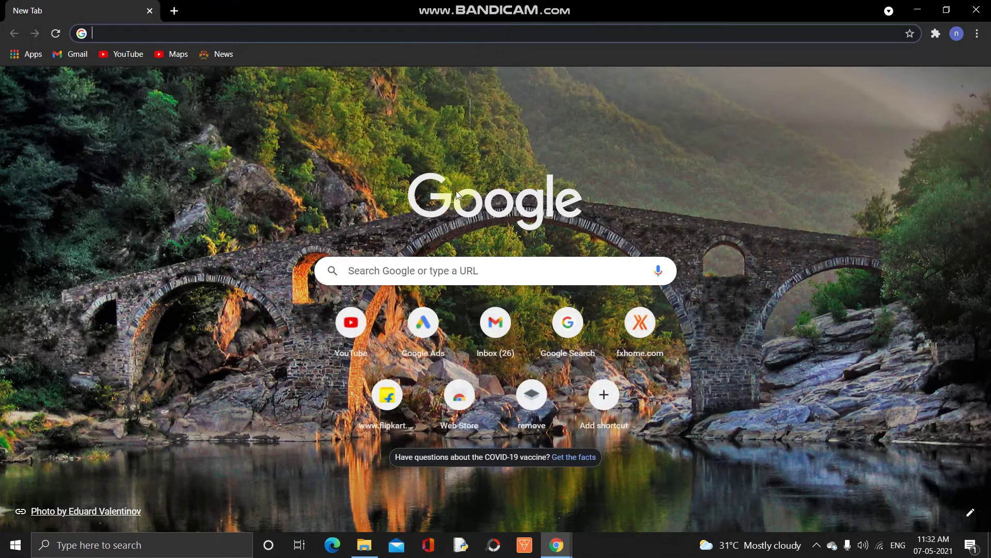
pyautogui.click(452, 270)
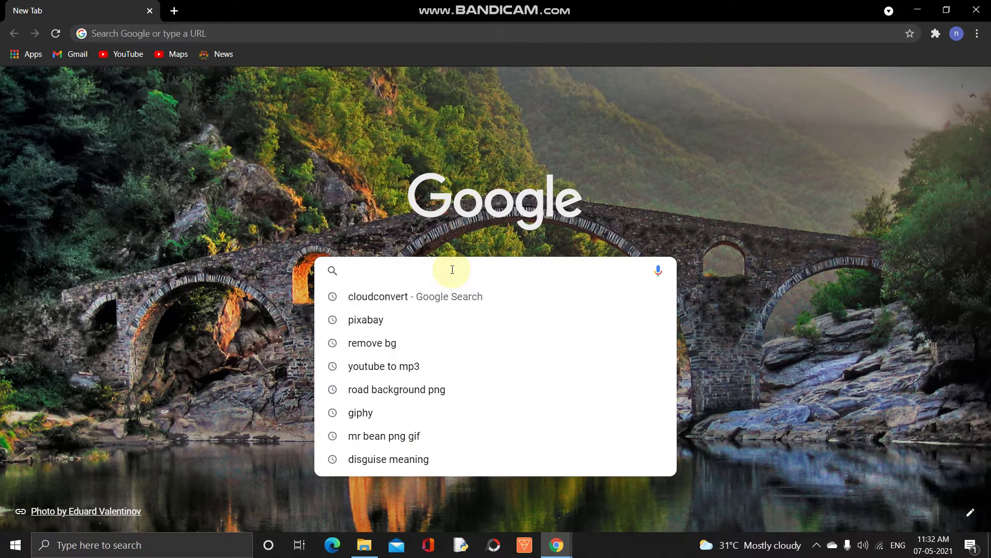
pyautogui.write('pixabay')
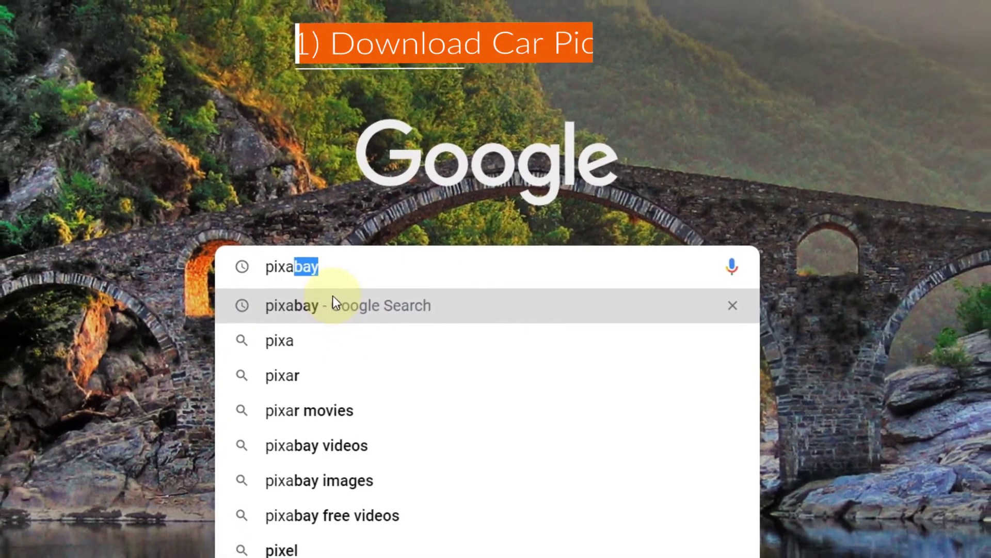
pyautogui.click(333, 299)
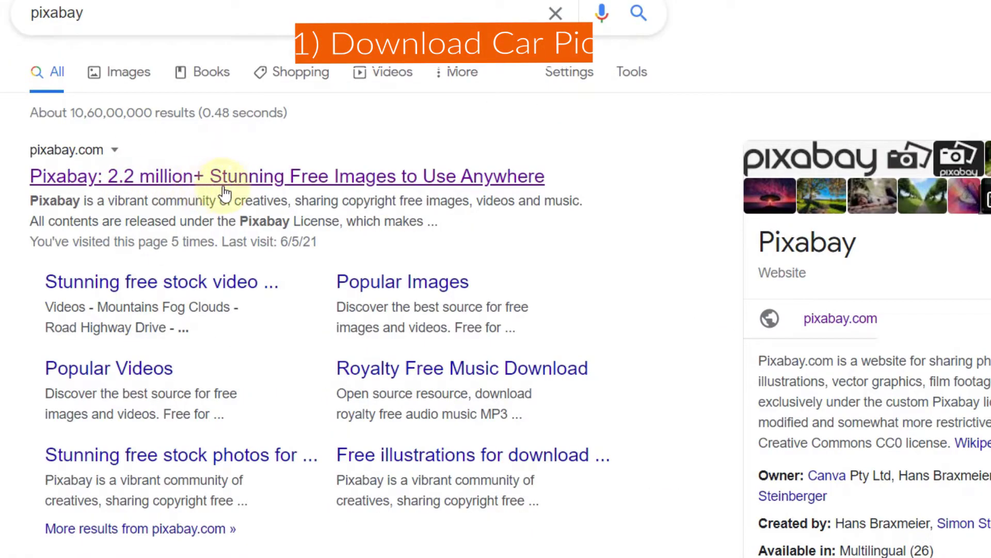
pyautogui.click(418, 211)
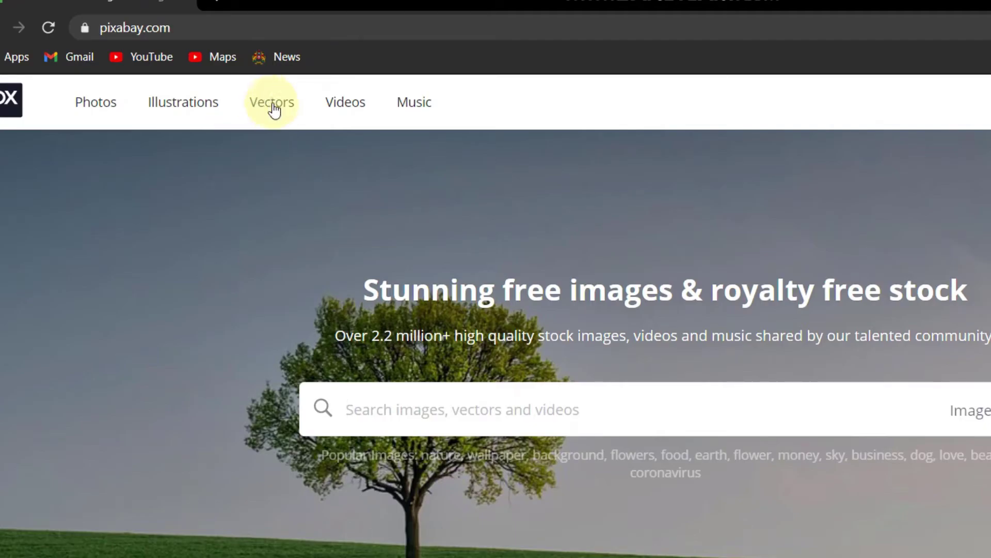
# Search Pixabay's vector graphics for 'car', keeping the Vector graphics media type
pyautogui.moveTo(273, 109)
pyautogui.mouseDown()
pyautogui.moveTo(303, 112)
pyautogui.moveTo(213, 90)
pyautogui.mouseUp()
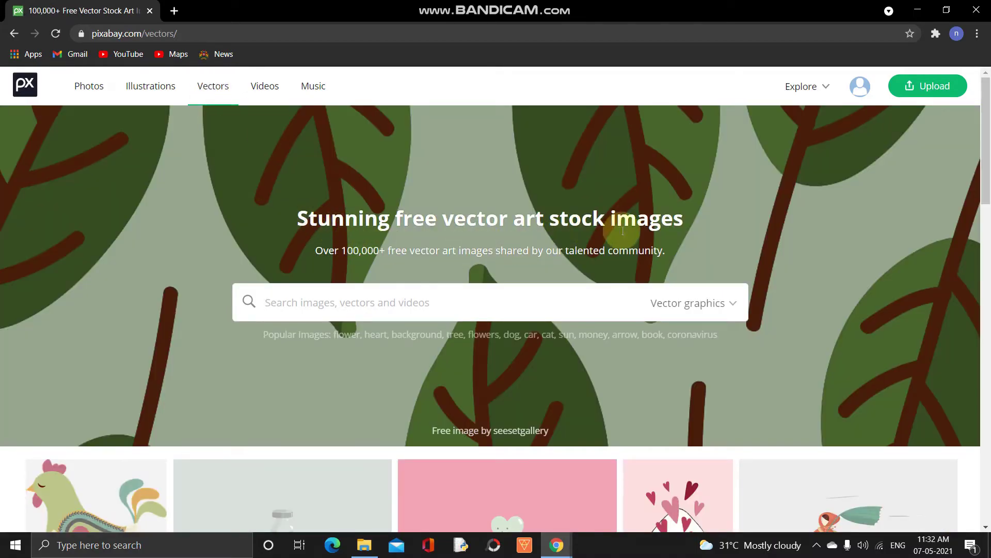
pyautogui.click(659, 306)
pyautogui.click(707, 311)
pyautogui.click(705, 312)
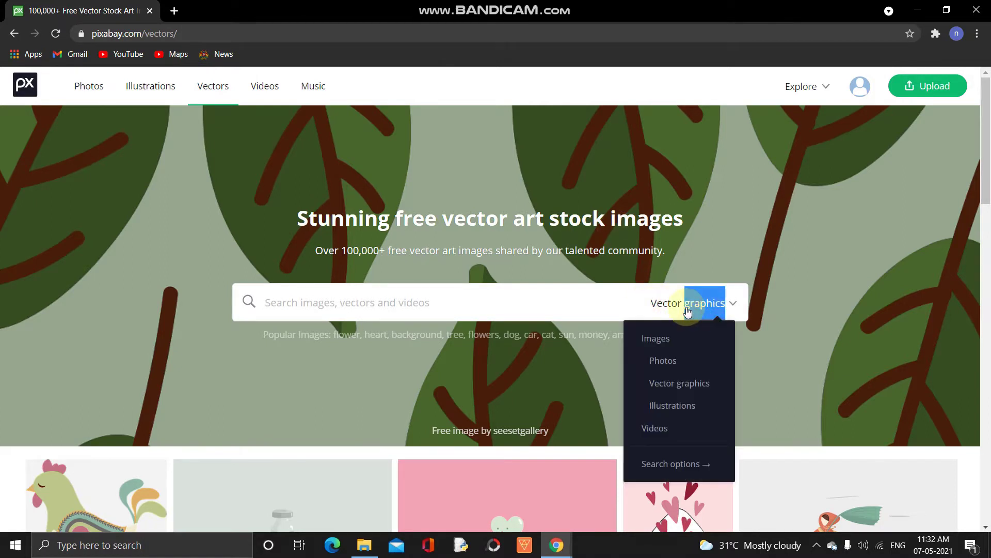
pyautogui.click(687, 306)
pyautogui.click(413, 299)
pyautogui.write('car')
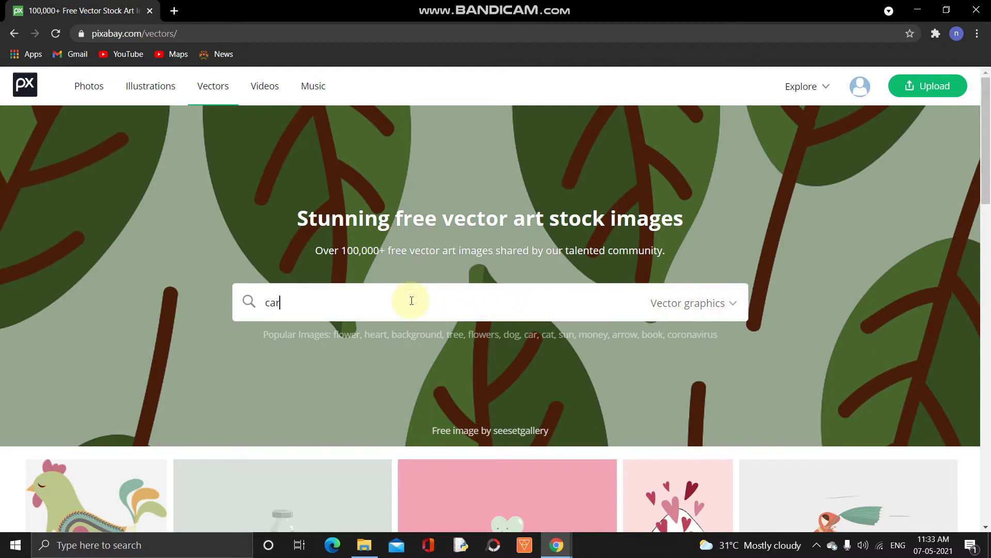
pyautogui.press('Return')
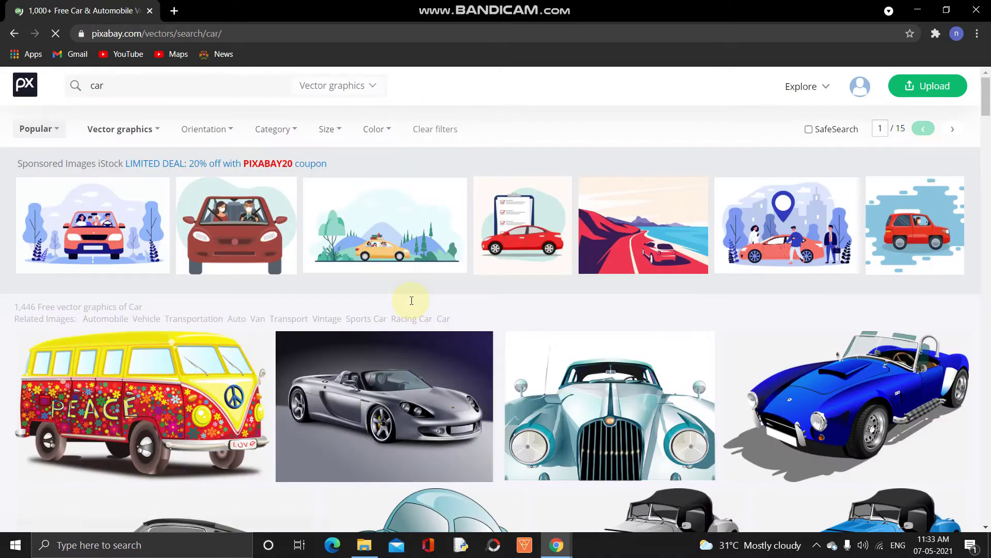
# Scroll through the car vector results down to the white Trabant image
pyautogui.scroll(-5, 544, 342)
pyautogui.scroll(-6, 546, 345)
pyautogui.scroll(-8, 546, 345)
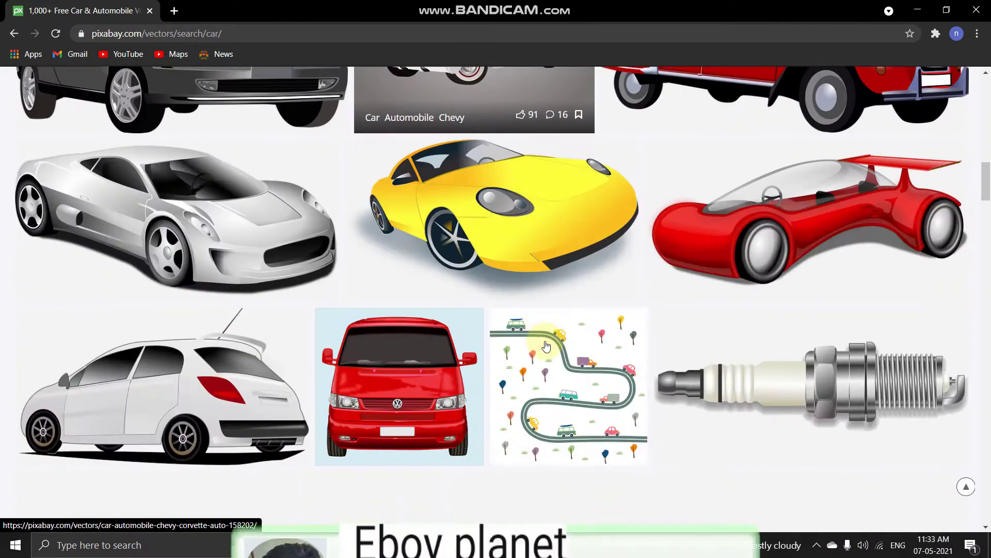
pyautogui.scroll(1, 545, 345)
pyautogui.scroll(5, 546, 343)
pyautogui.scroll(-1, 546, 343)
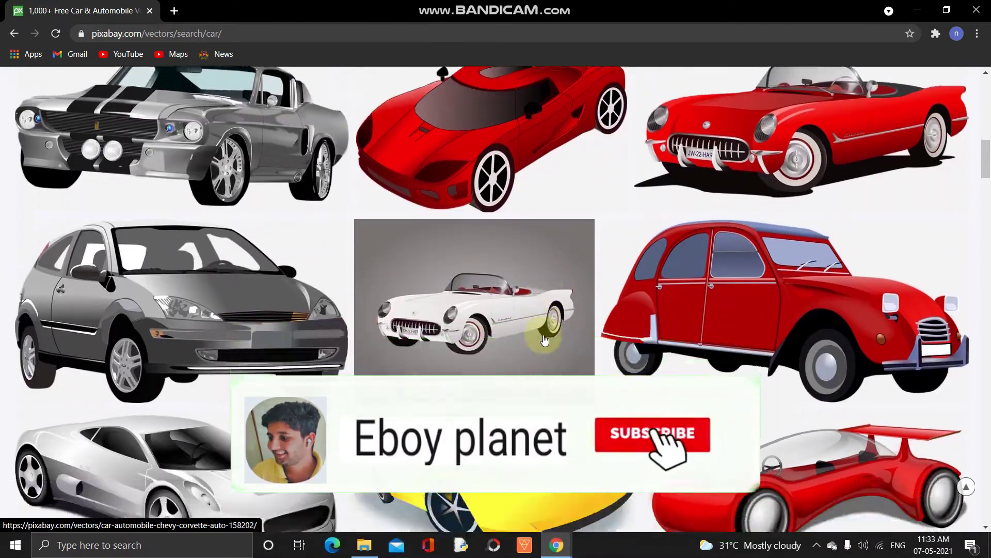
pyautogui.scroll(-2, 546, 342)
pyautogui.scroll(-5, 544, 340)
pyautogui.scroll(-5, 544, 340)
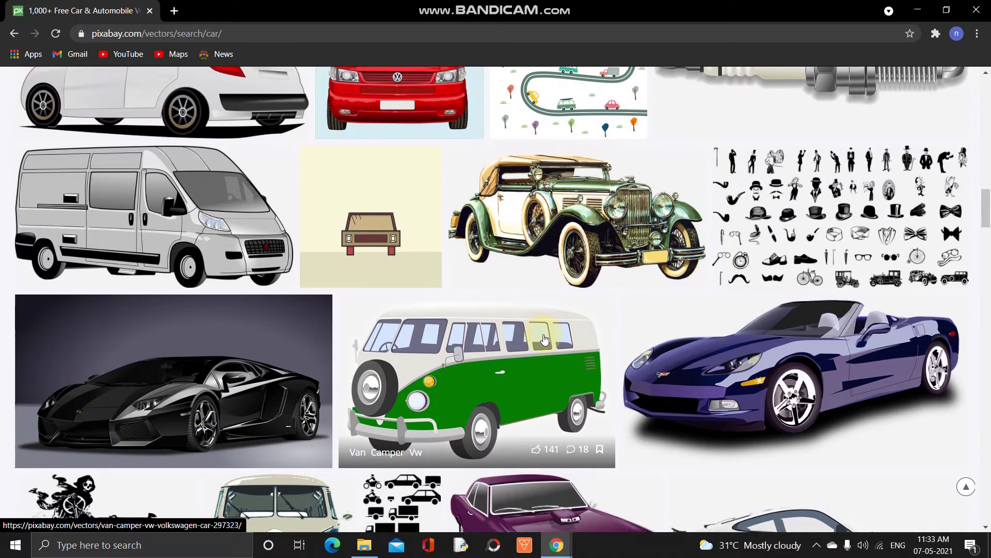
pyautogui.scroll(-2, 544, 339)
pyautogui.scroll(-4, 544, 339)
pyautogui.scroll(-5, 544, 339)
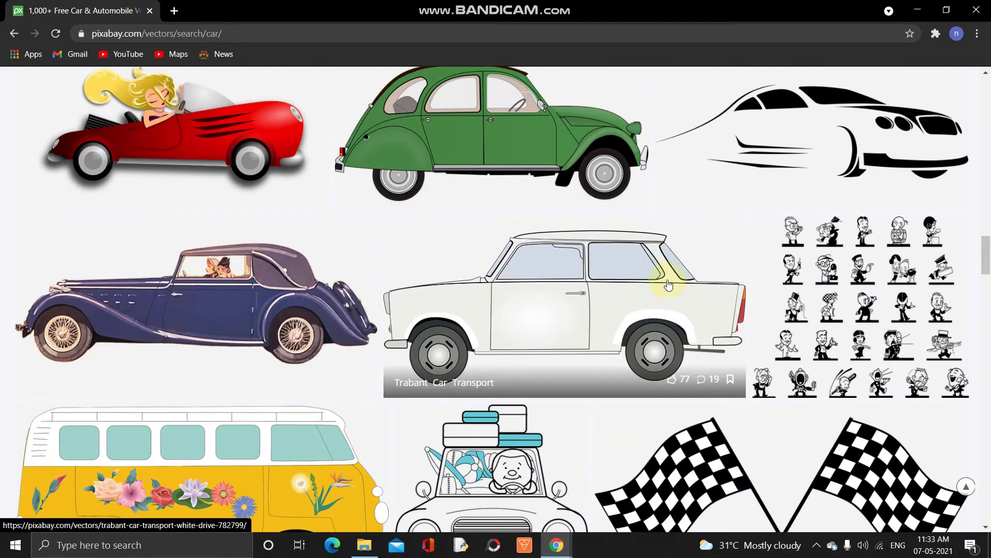
# Open the Trabant car transport page and download it in SVG vector format
pyautogui.click(636, 291)
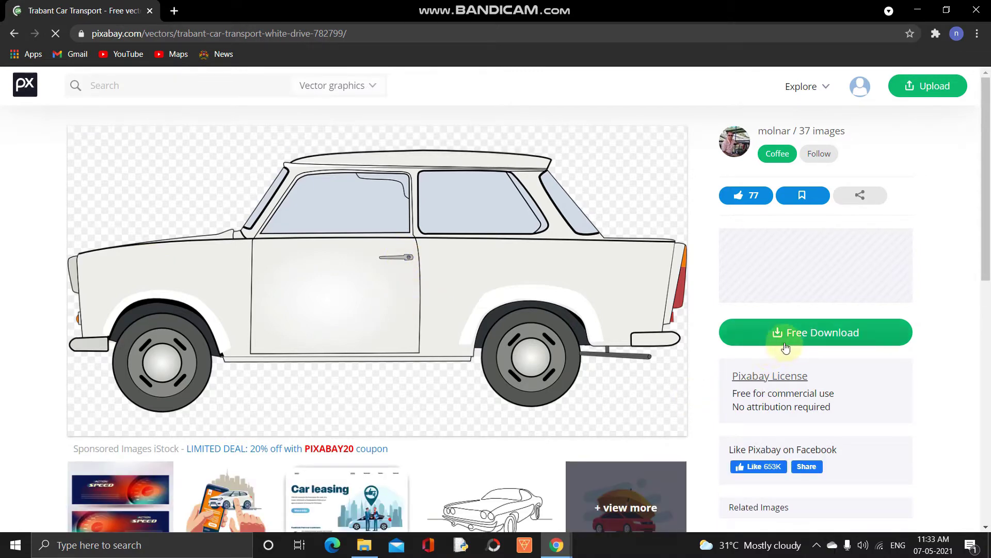
pyautogui.click(829, 333)
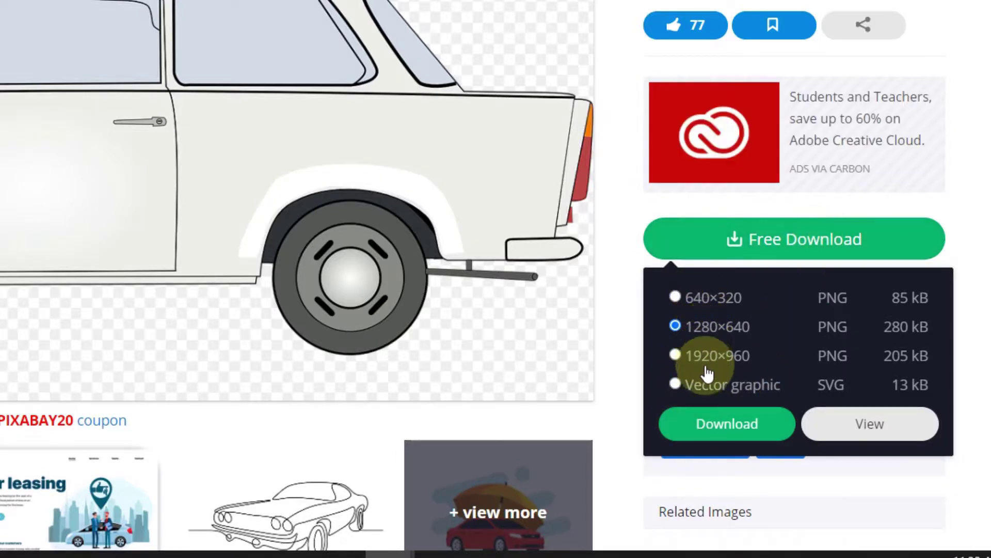
pyautogui.click(676, 384)
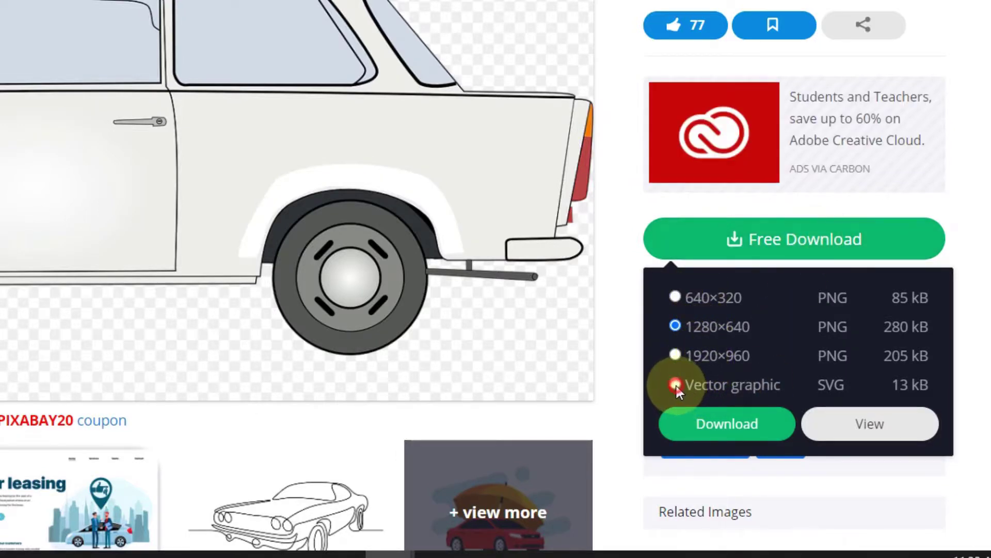
pyautogui.click(712, 426)
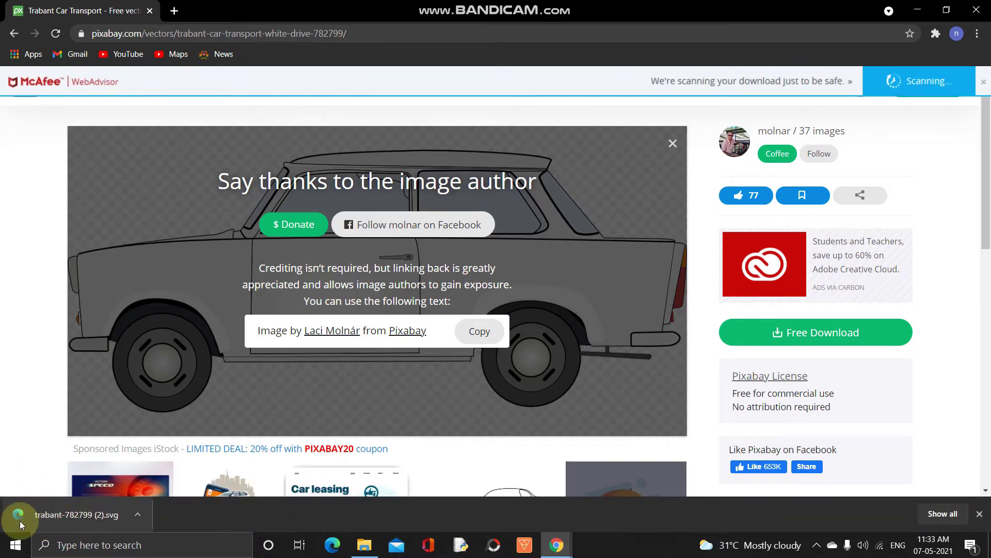
pyautogui.click(175, 11)
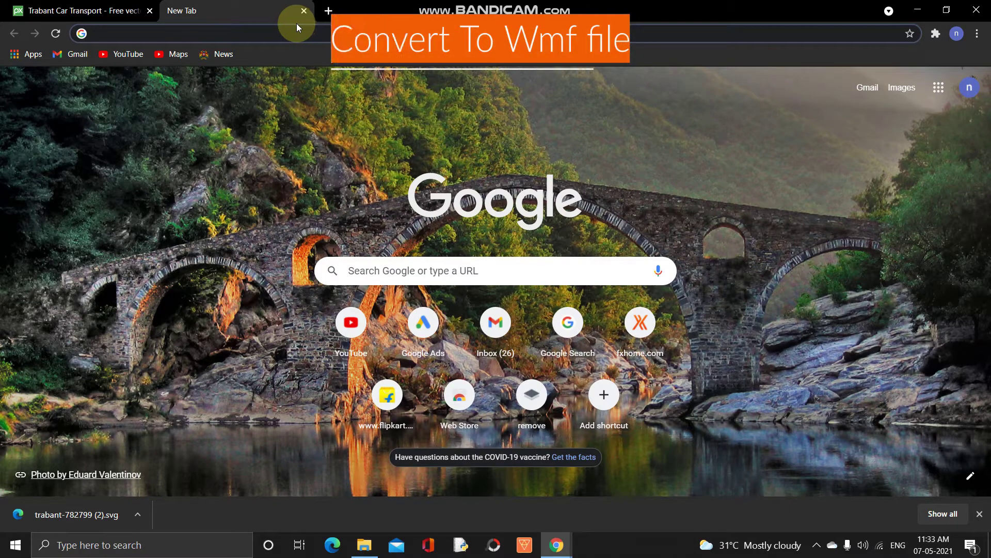
# Search Google for 'cloudconvert' and open the CloudConvert website
pyautogui.write('c')
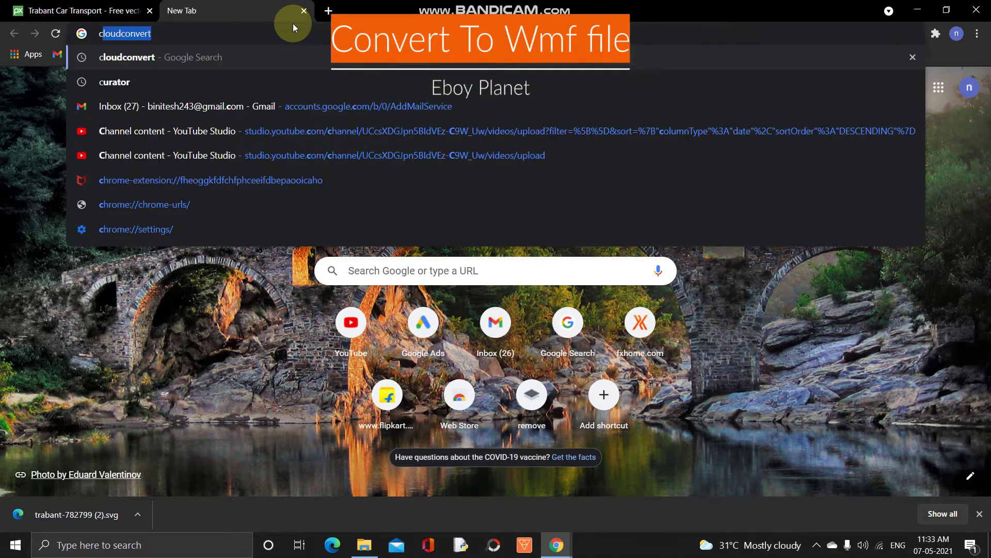
pyautogui.write('loud')
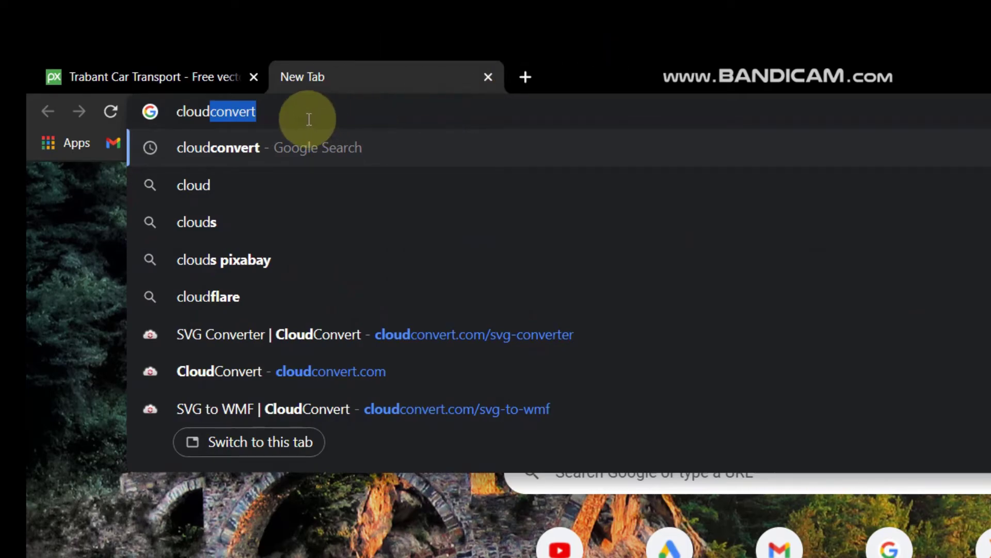
pyautogui.press('Return')
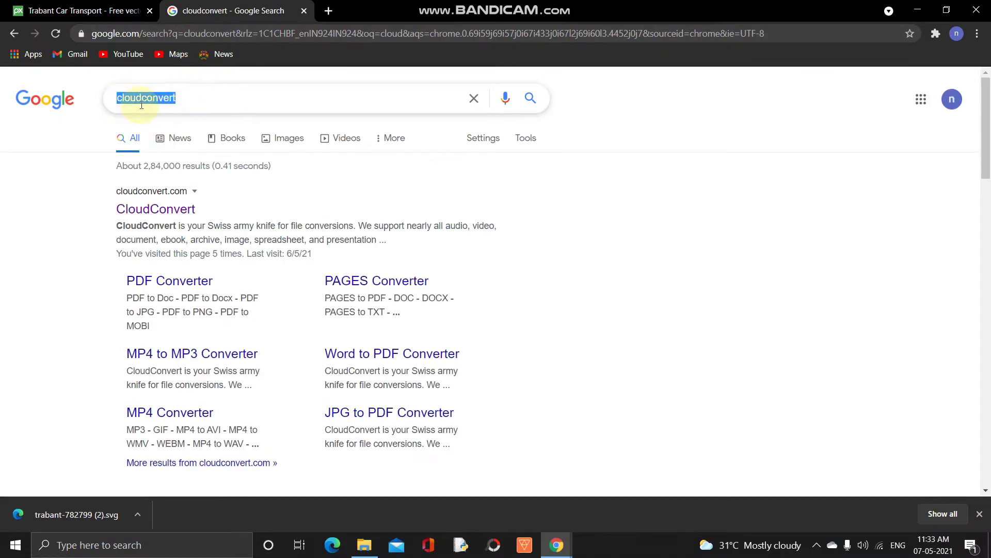
pyautogui.click(194, 100)
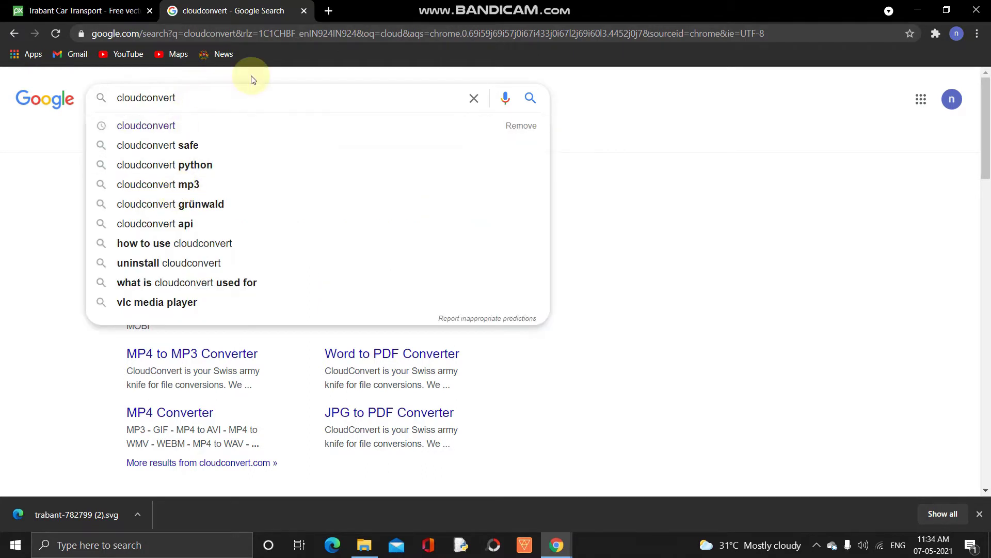
pyautogui.press('Return')
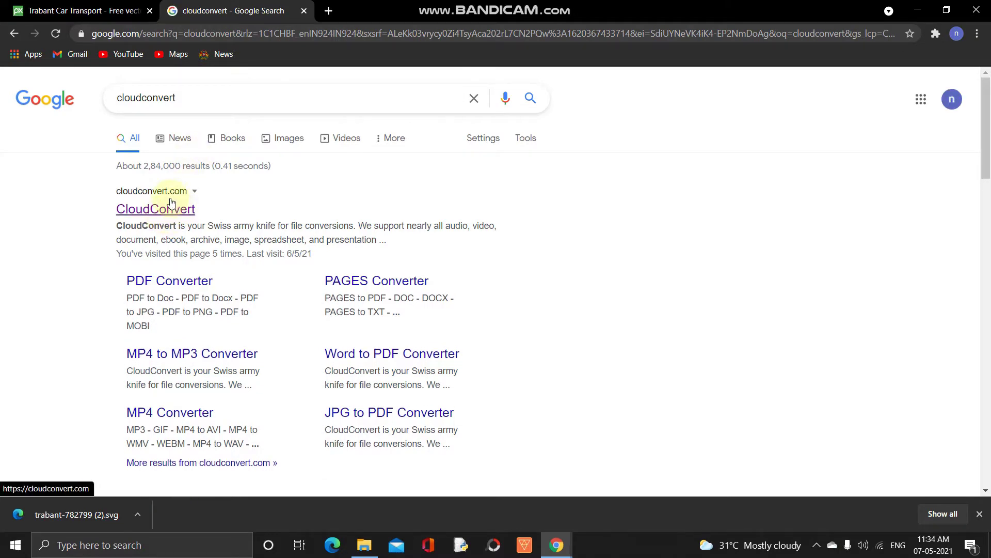
pyautogui.click(171, 209)
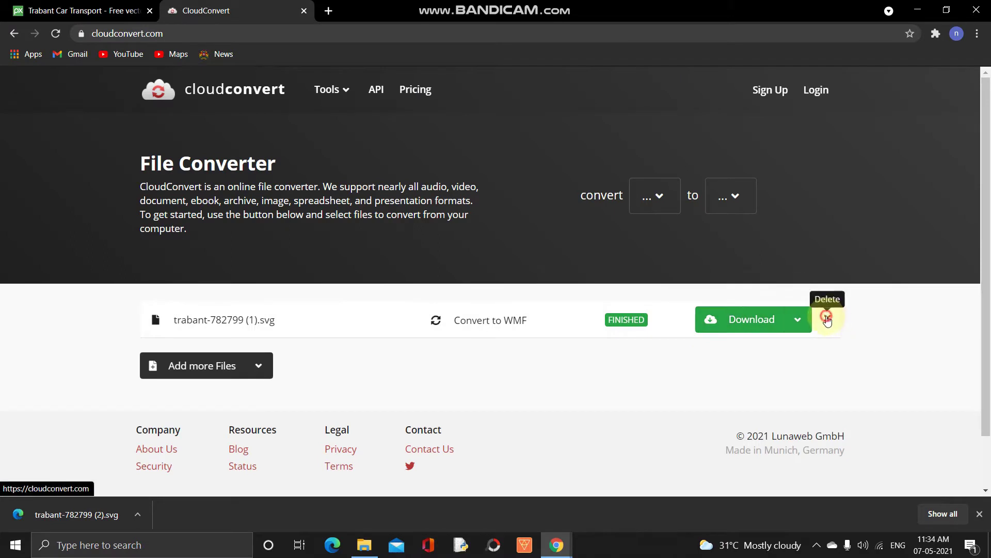
# Remove the old conversion job and upload trabant-782799 (2).svg from Downloads
pyautogui.click(828, 322)
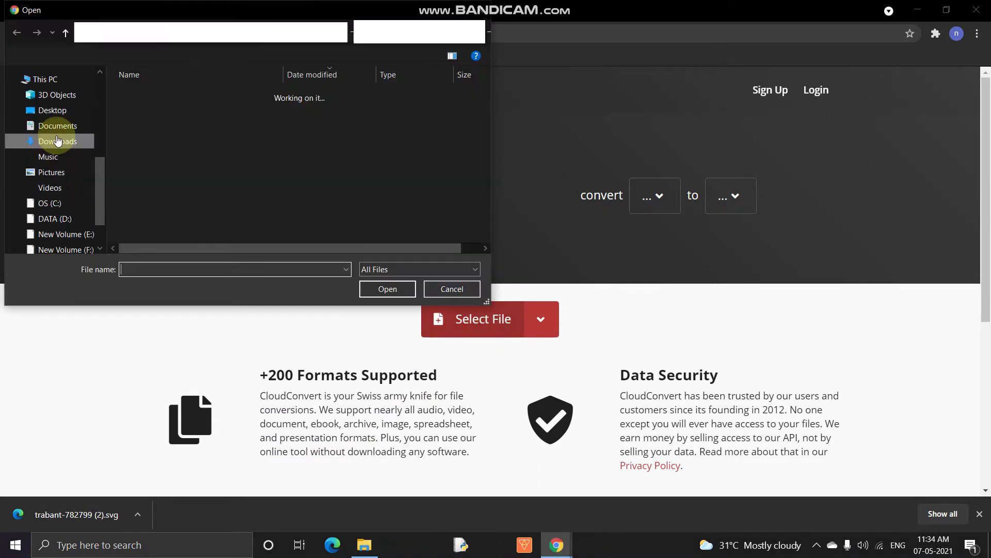
pyautogui.click(56, 103)
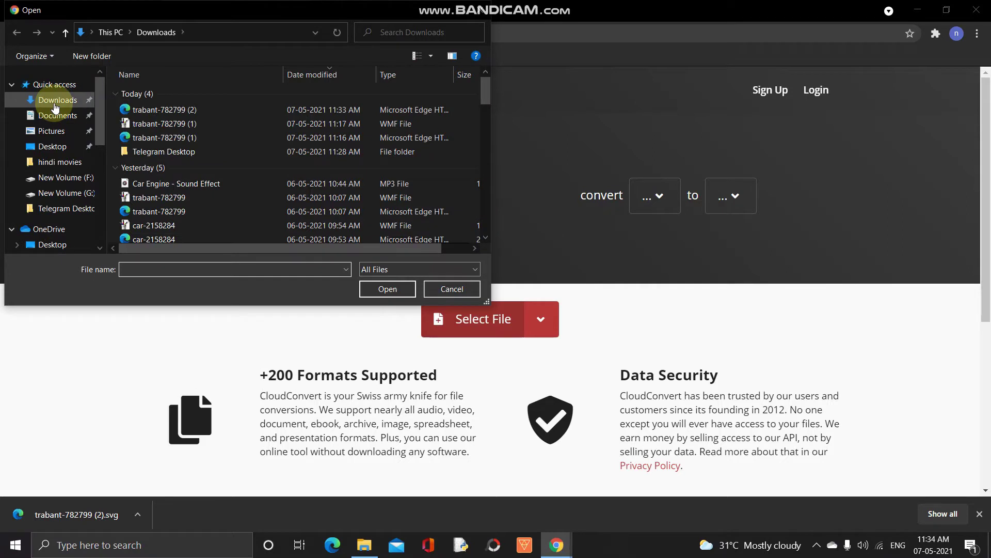
pyautogui.click(166, 110)
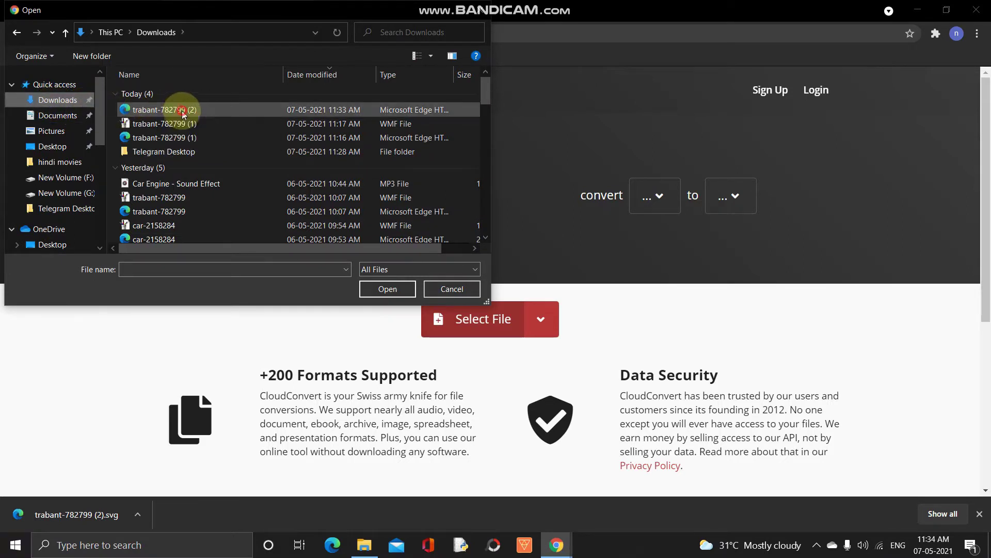
pyautogui.click(376, 293)
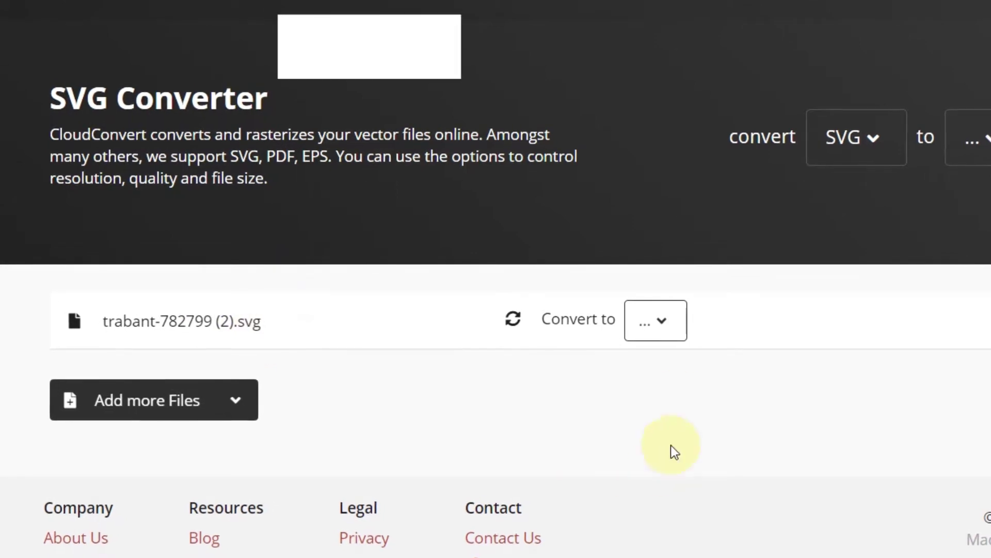
# Convert the SVG to WMF and download trabant-782799 (2).wmf
pyautogui.click(660, 325)
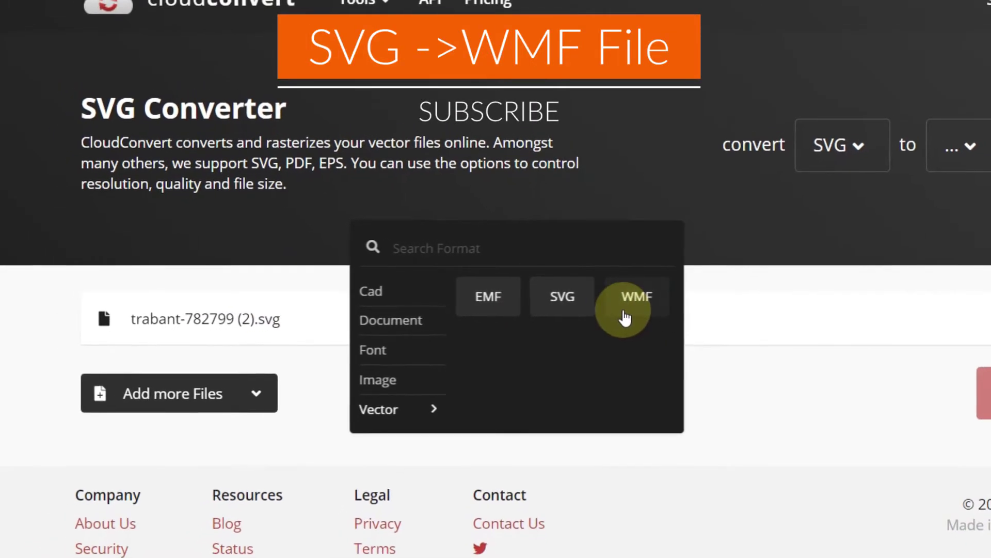
pyautogui.click(626, 296)
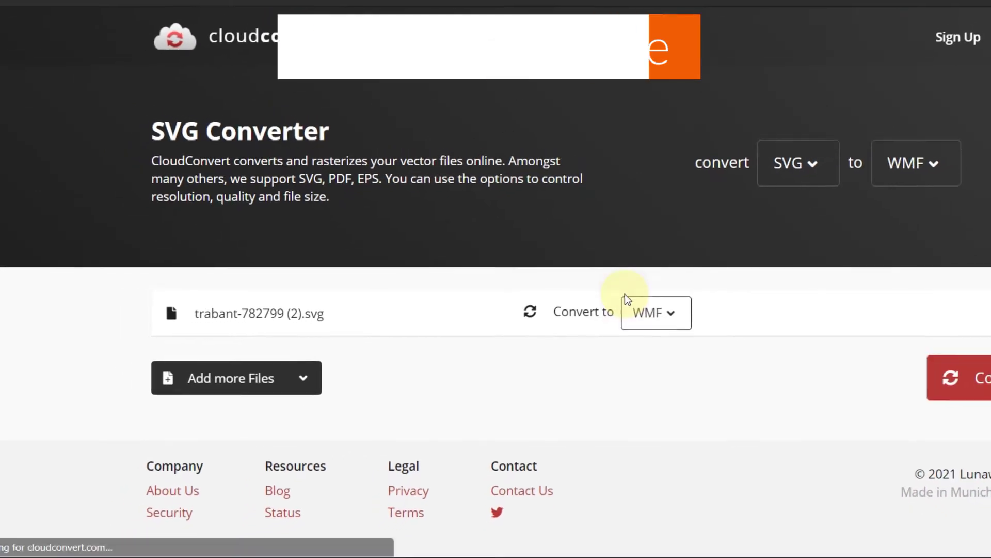
pyautogui.click(975, 373)
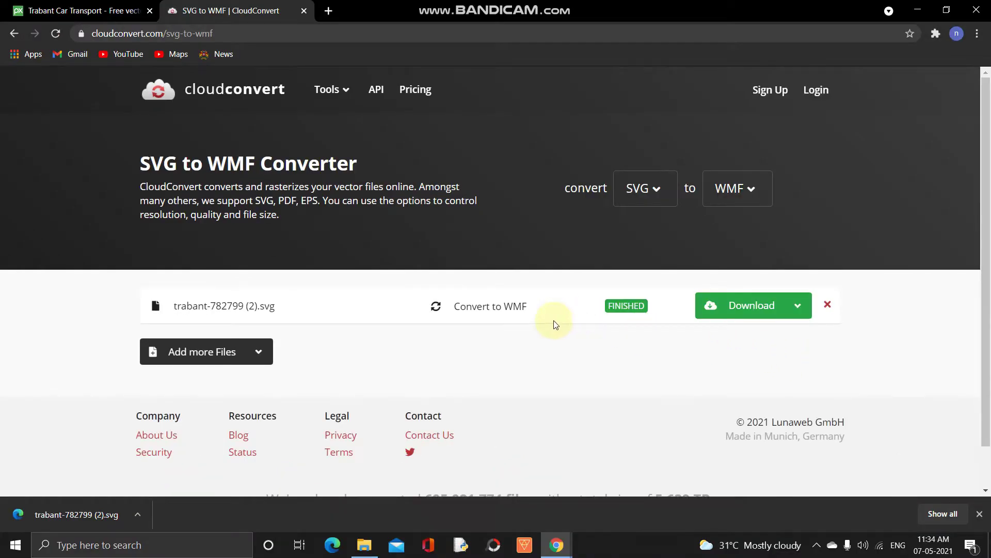
pyautogui.click(763, 307)
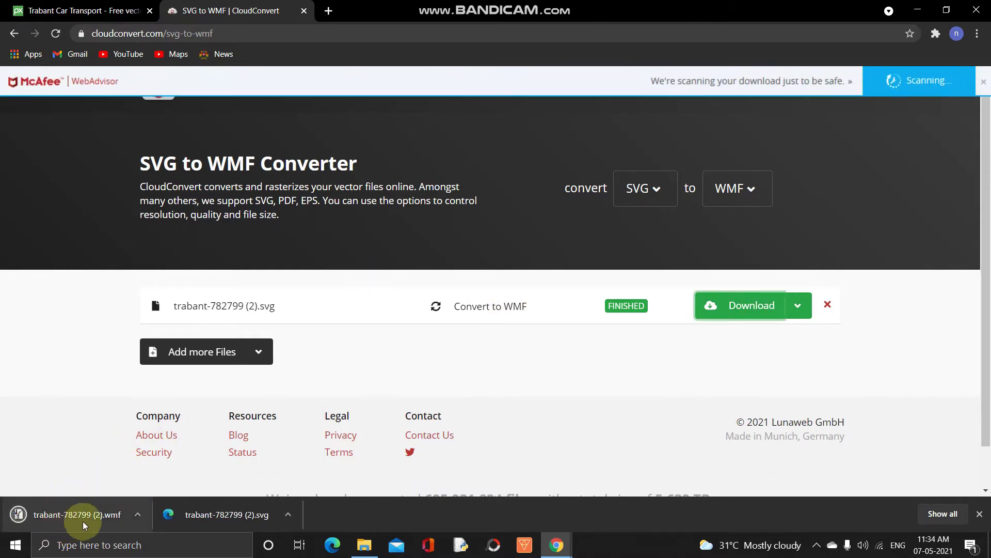
# Copy trabant-782799 (2).wmf from the Downloads folder, then minimize Explorer and Chrome
pyautogui.click(138, 519)
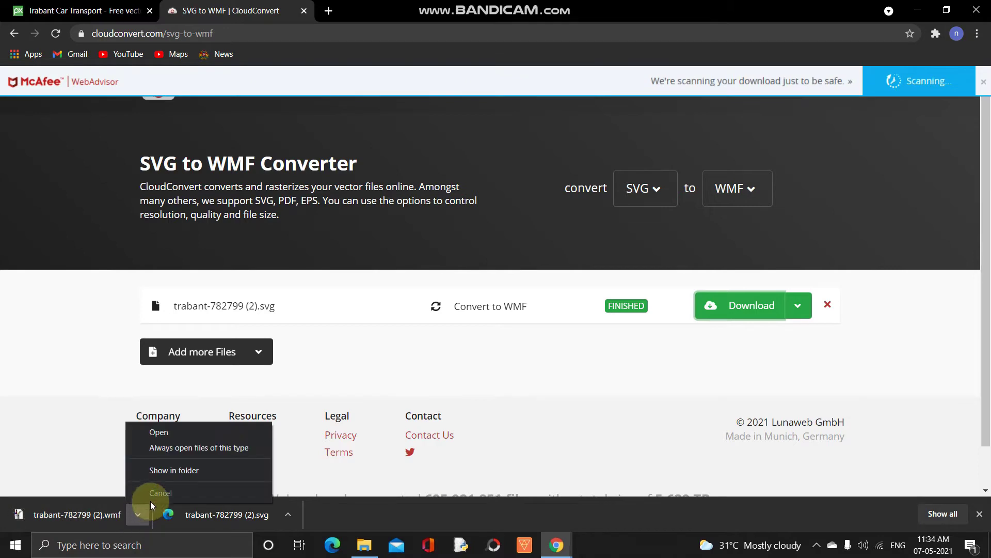
pyautogui.click(192, 473)
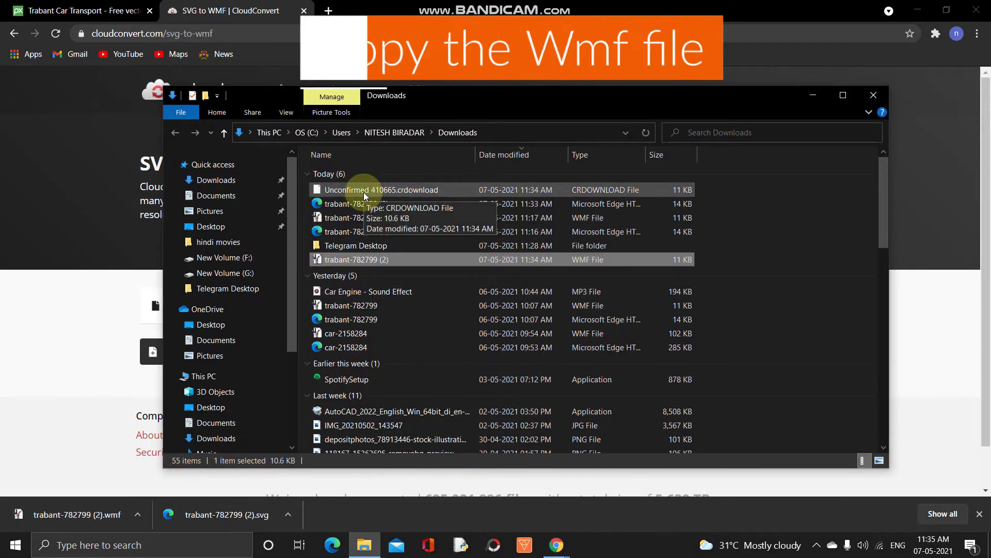
pyautogui.rightClick(351, 259)
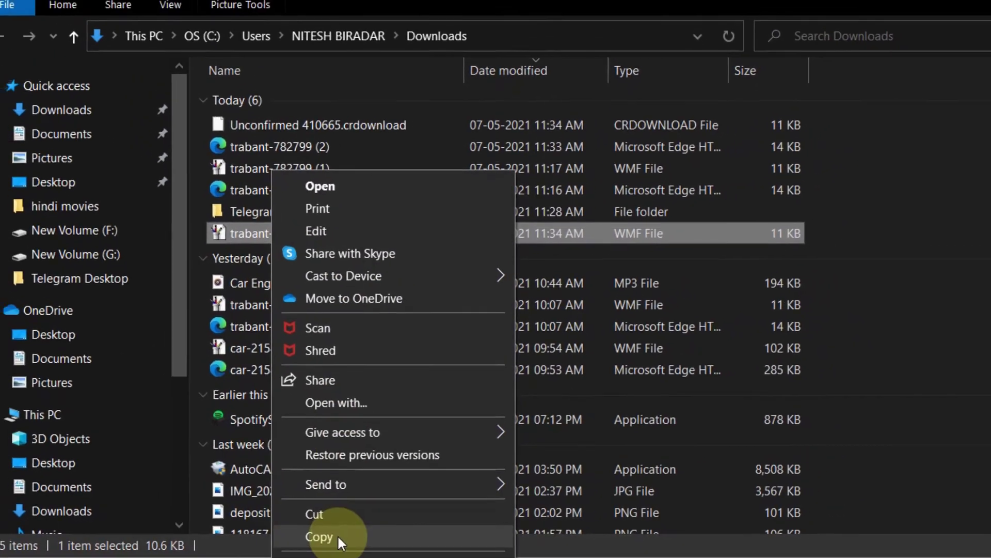
pyautogui.click(333, 536)
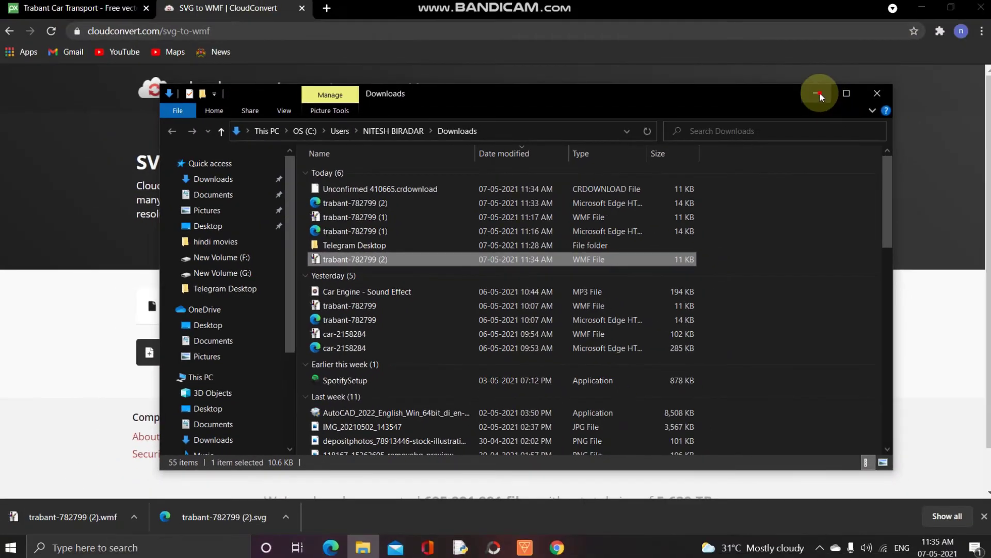
pyautogui.click(820, 97)
pyautogui.click(922, 7)
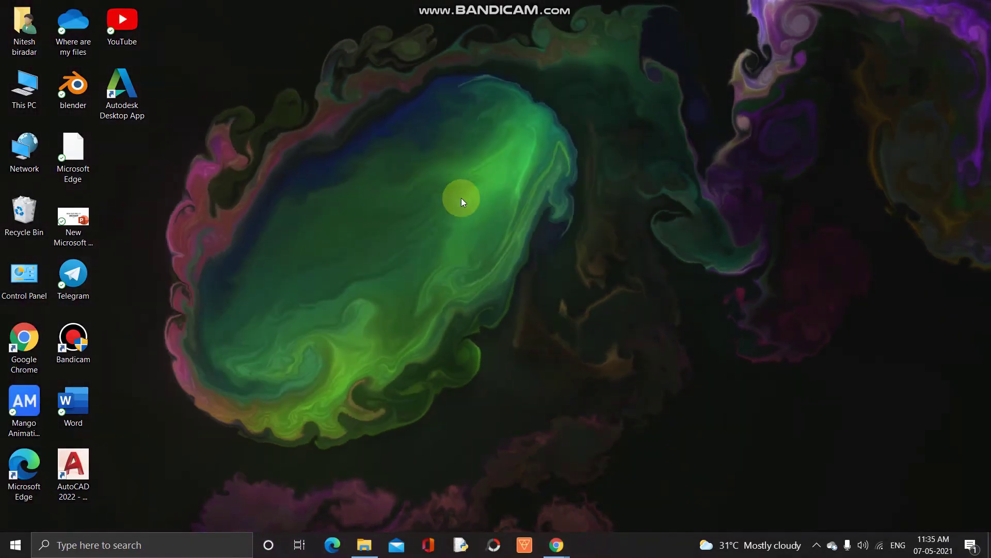
# Launch PowerPoint from the Start menu's Office folder and create a Blank Presentation
pyautogui.click(14, 543)
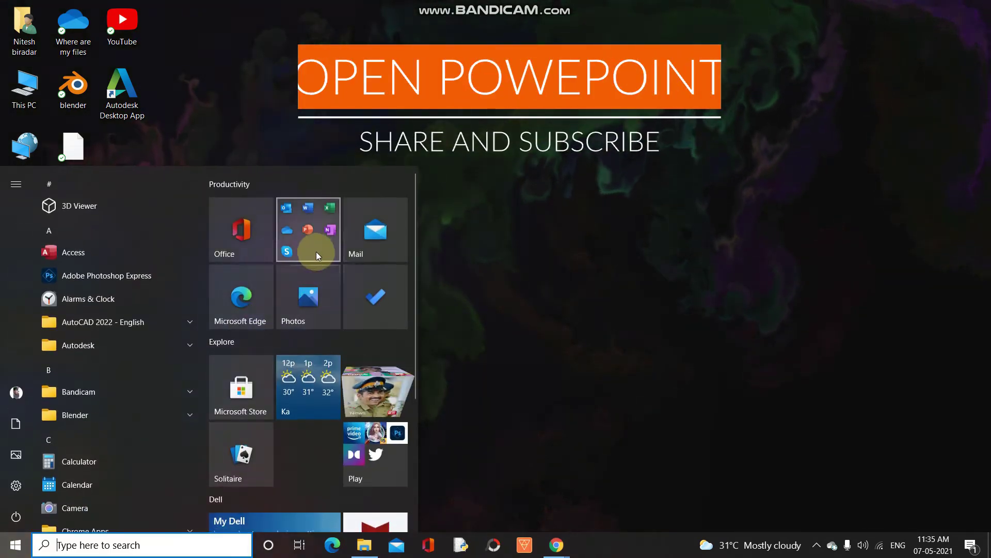
pyautogui.click(316, 256)
pyautogui.click(301, 375)
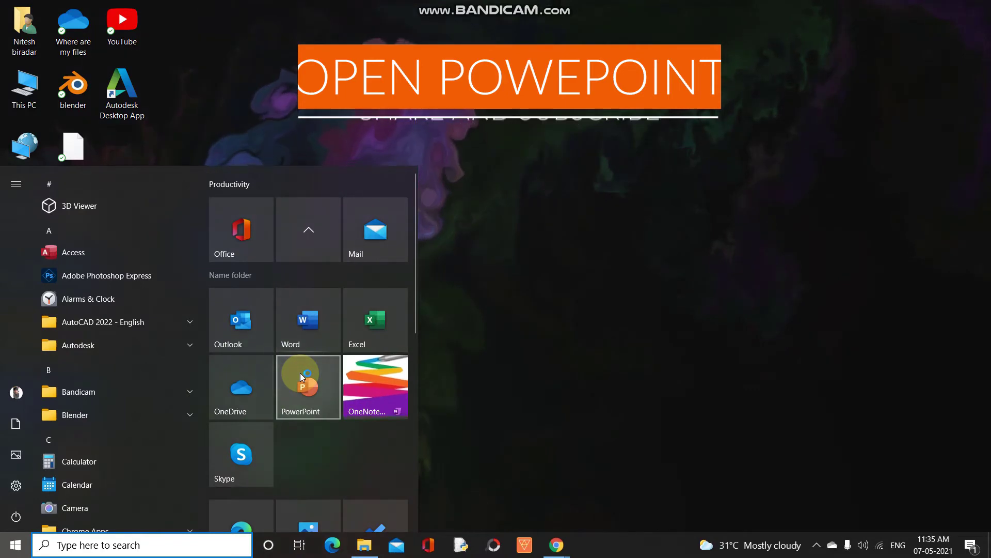
pyautogui.click(299, 373)
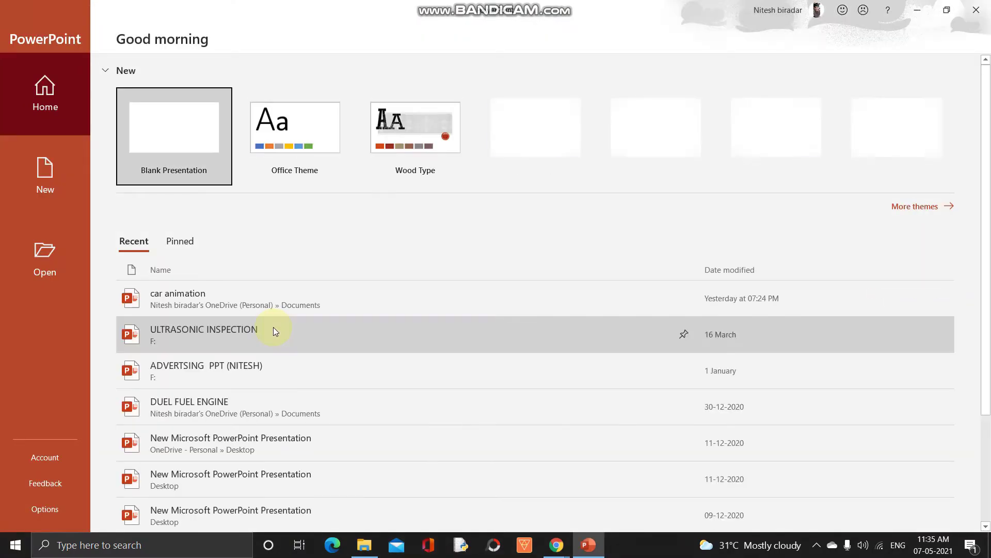
pyautogui.click(46, 179)
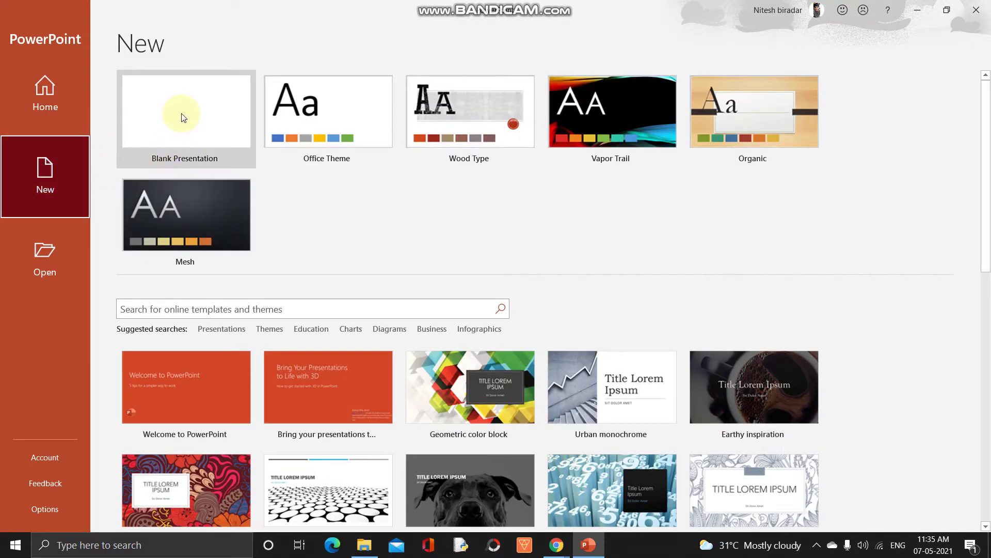
pyautogui.click(181, 112)
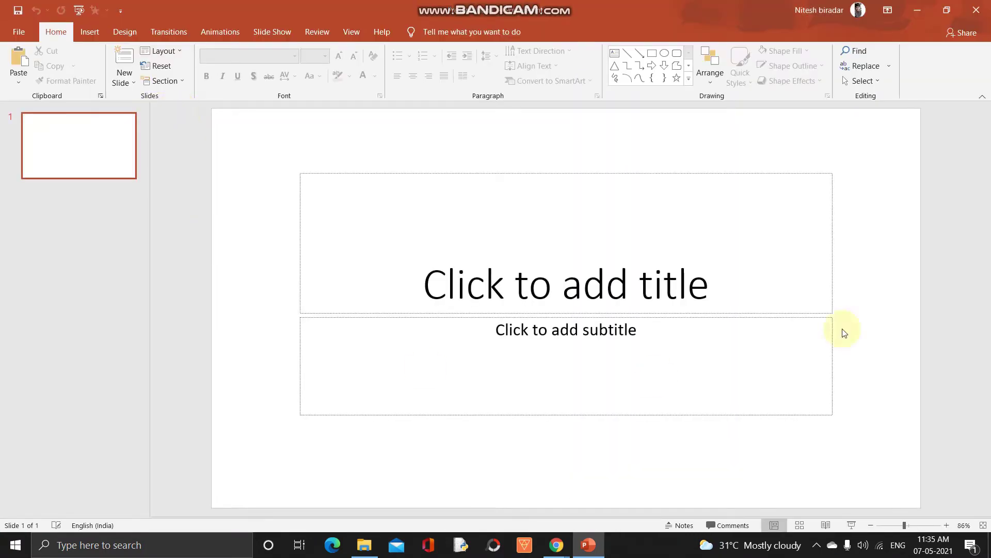
# Replace the title slide with a Blank-layout slide and paste the copied WMF car onto it
pyautogui.press('Delete')
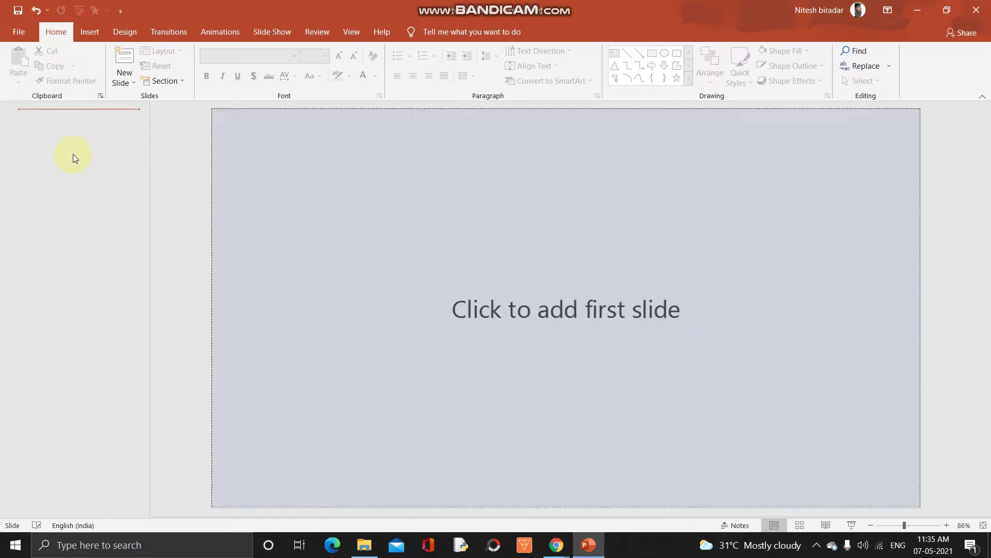
pyautogui.click(125, 80)
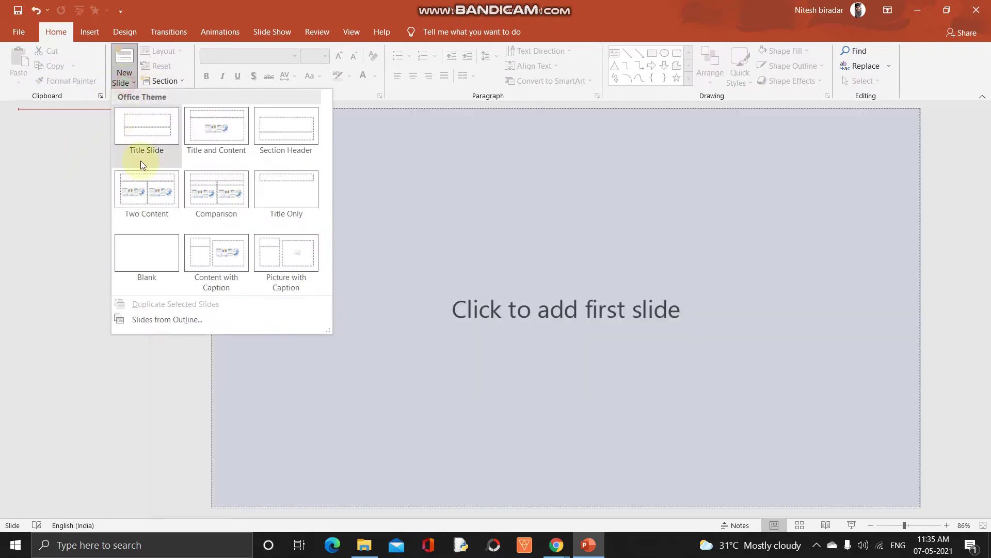
pyautogui.click(145, 263)
pyautogui.rightClick(592, 256)
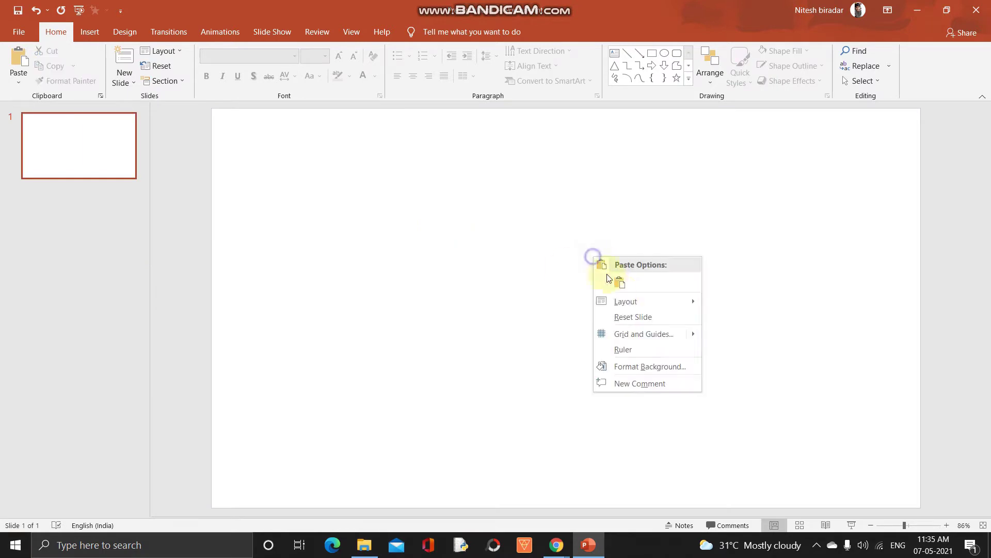
pyautogui.click(620, 281)
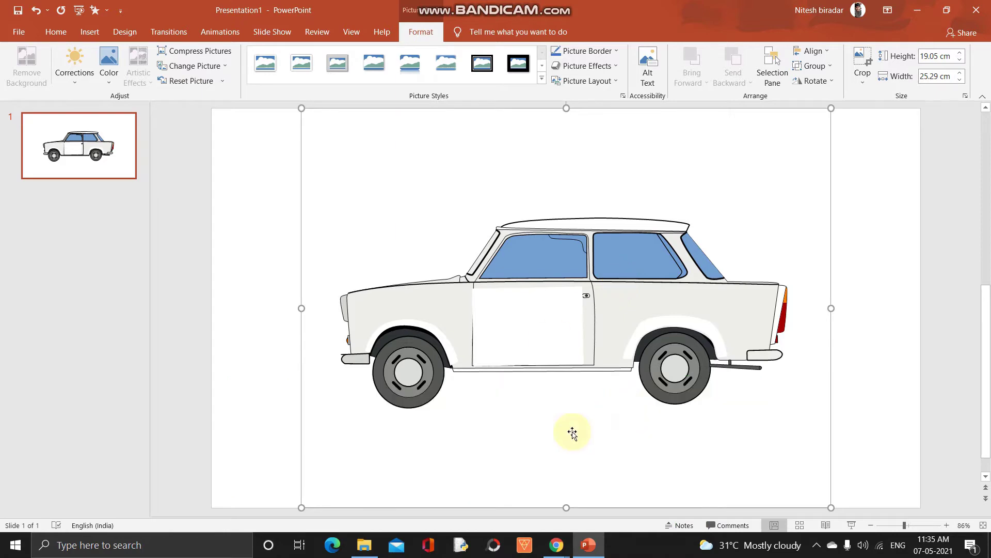
# Drag the car picture to sit just right of the slide centre
pyautogui.moveTo(531, 433); pyautogui.dragTo(579, 421)
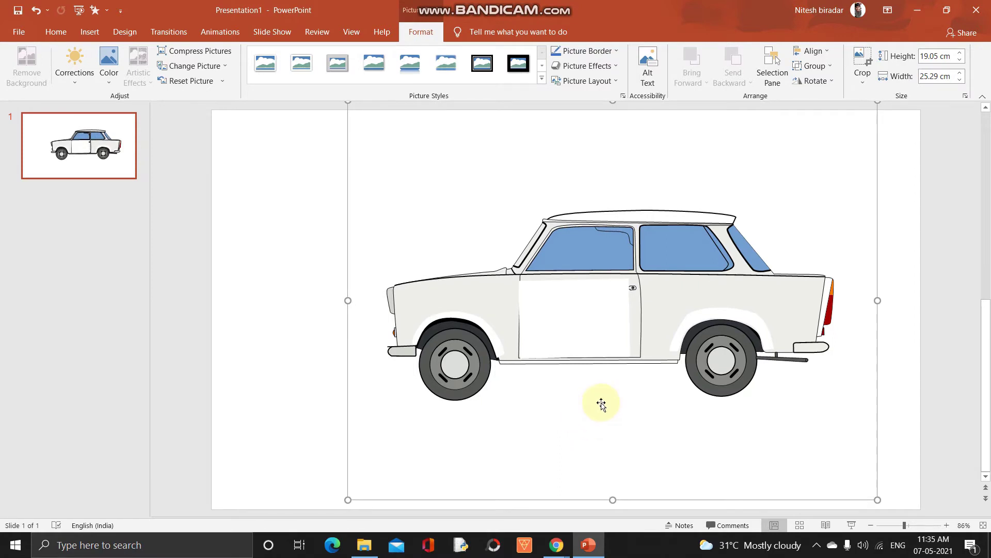
pyautogui.moveTo(602, 403); pyautogui.dragTo(560, 364)
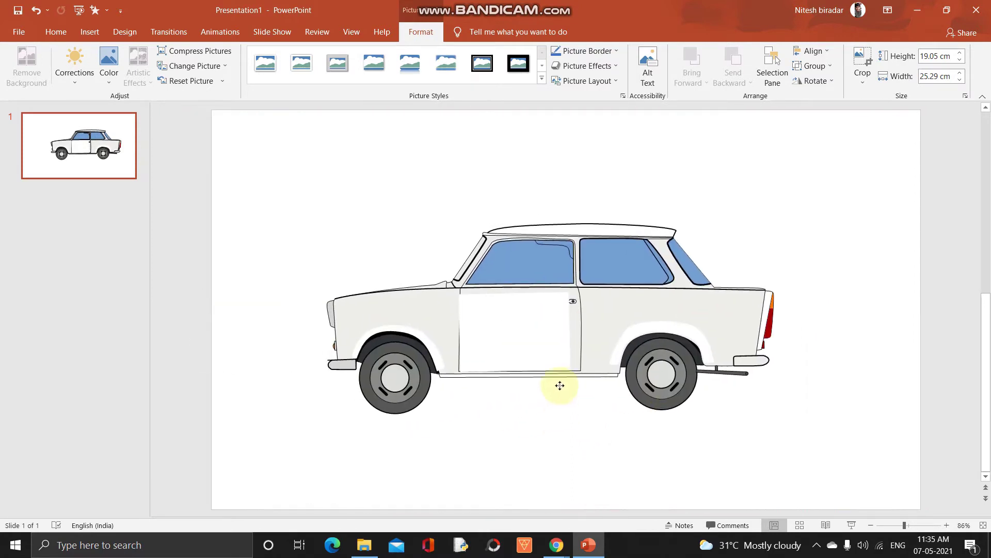
pyautogui.moveTo(539, 301); pyautogui.dragTo(599, 472)
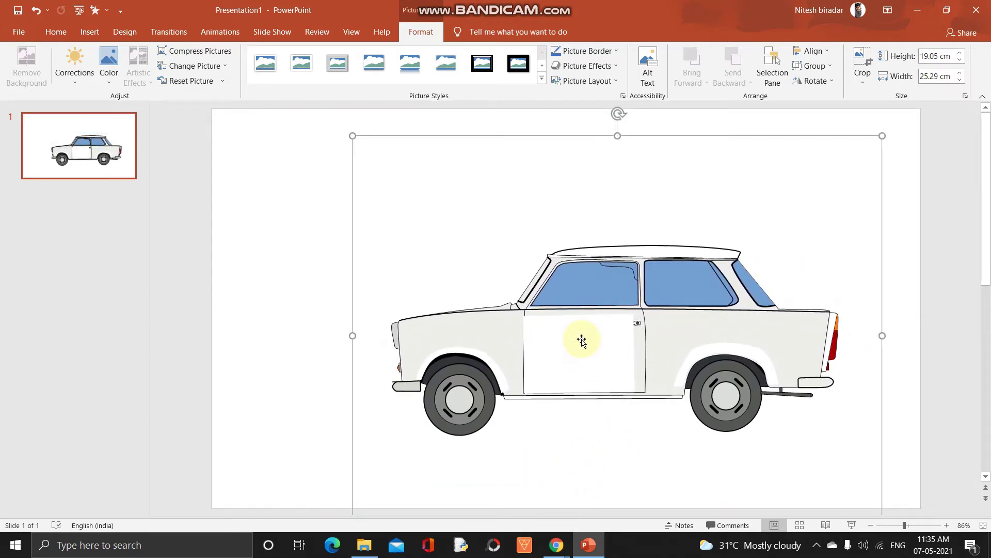
# Ungroup the car picture and accept converting it to an editable Office drawing object
pyautogui.rightClick(582, 339)
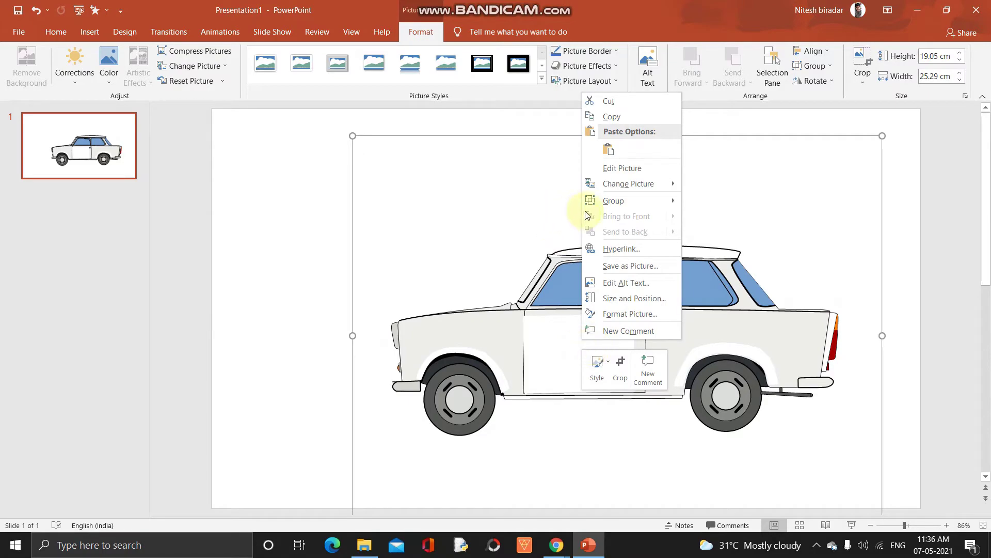
pyautogui.moveTo(503, 129)
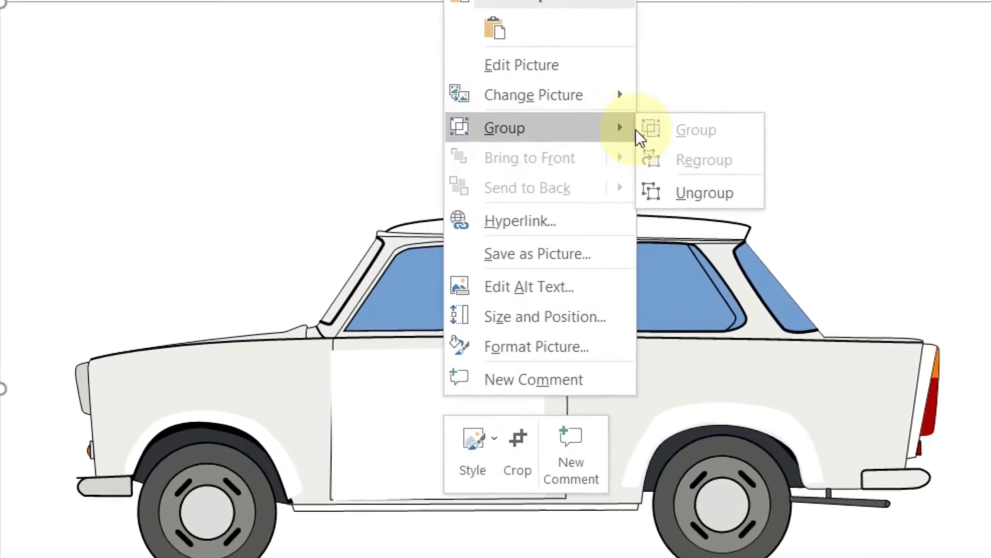
pyautogui.click(649, 203)
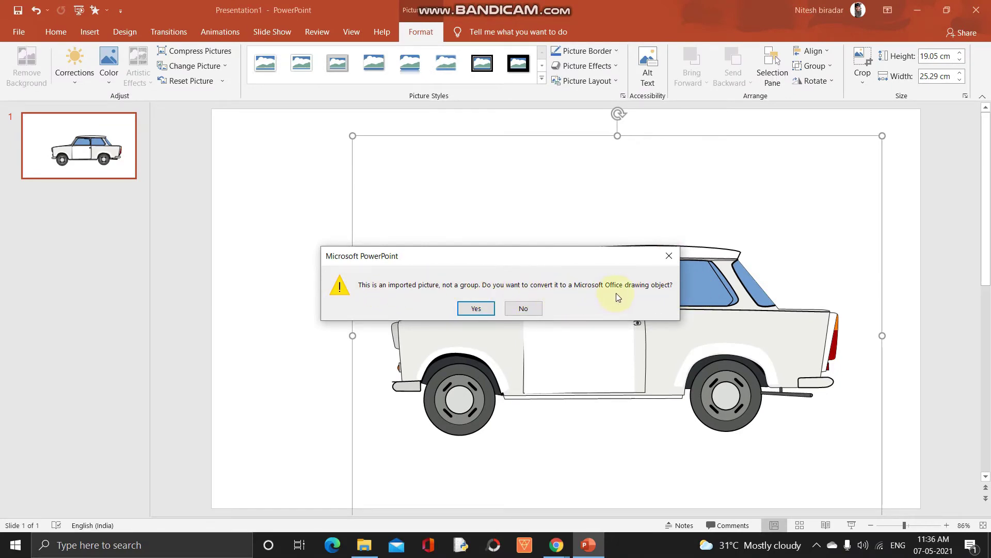
pyautogui.click(476, 307)
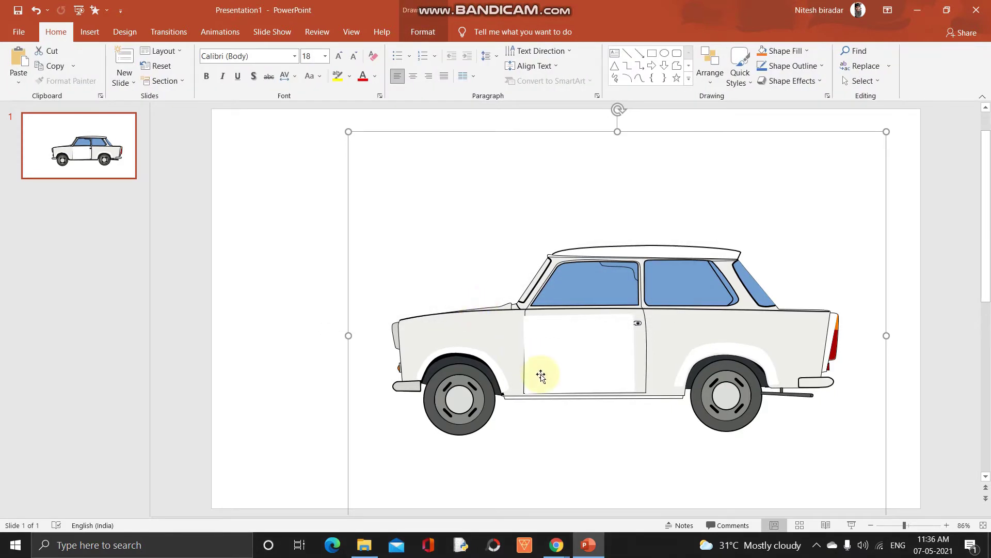
# Try moving the converted car drawing, then undo the move so it stays in place
pyautogui.moveTo(540, 375); pyautogui.dragTo(571, 337)
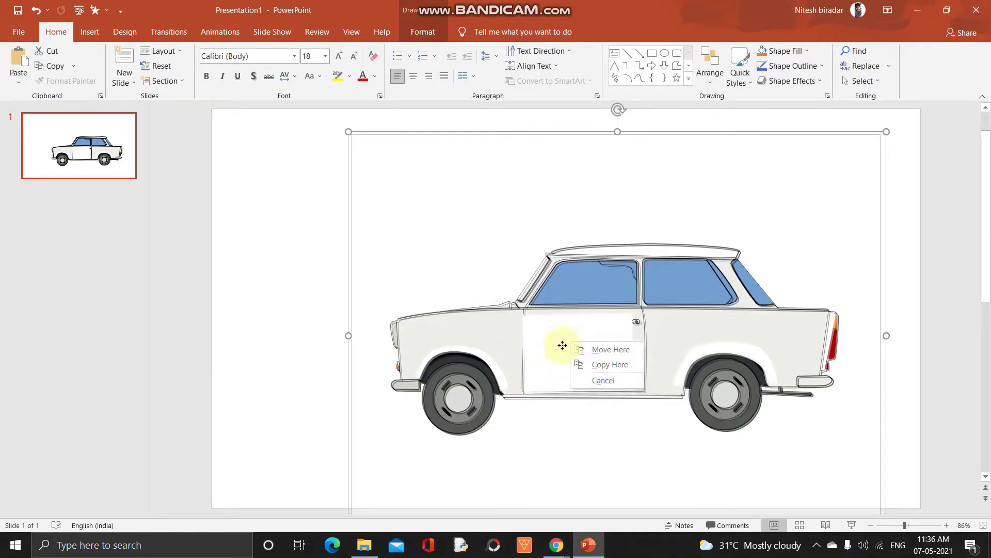
pyautogui.click(509, 358)
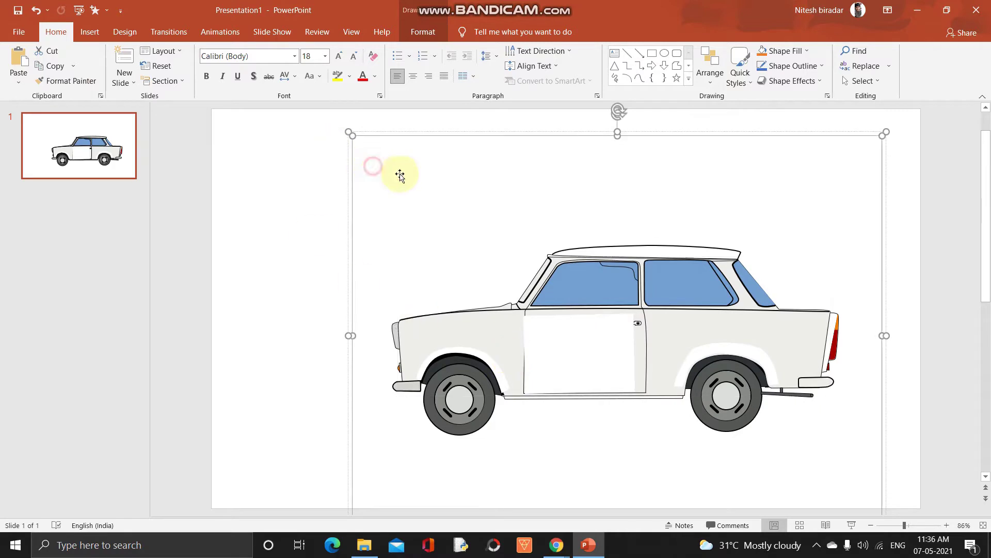
pyautogui.moveTo(434, 175); pyautogui.dragTo(327, 177)
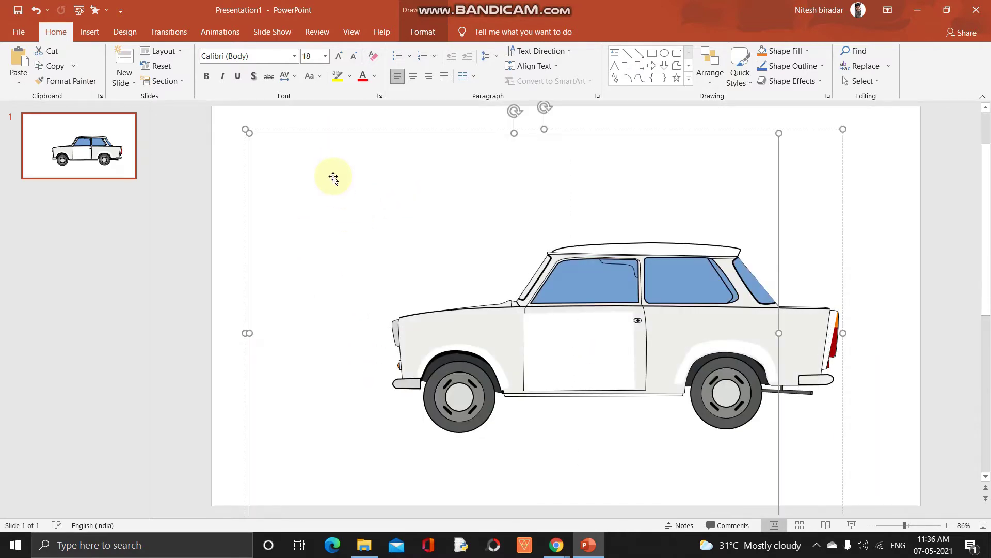
pyautogui.hotkey('ctrl', 'z')
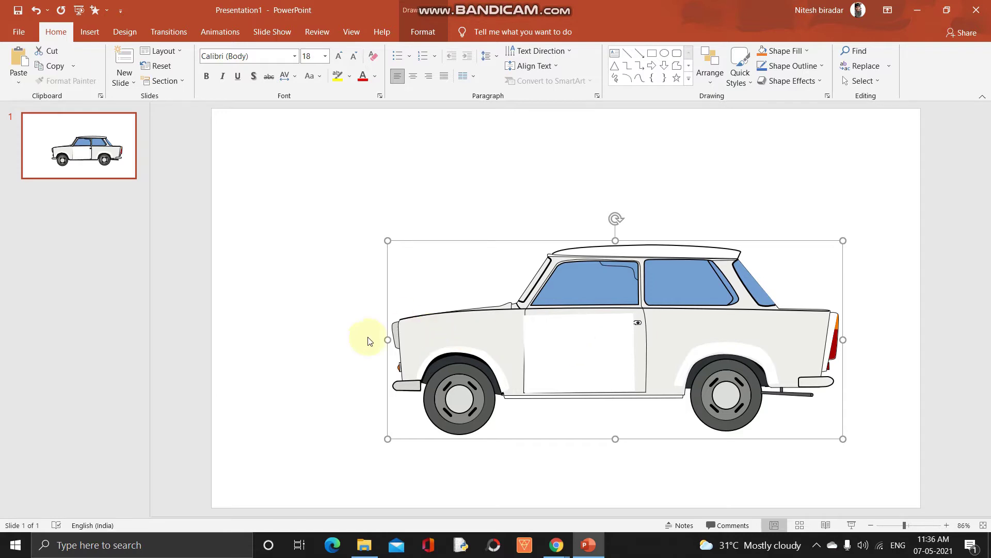
# Ungroup the car drawing into separate body, window and wheel shapes, then check them with a marquee selection
pyautogui.click(332, 343)
pyautogui.rightClick(619, 351)
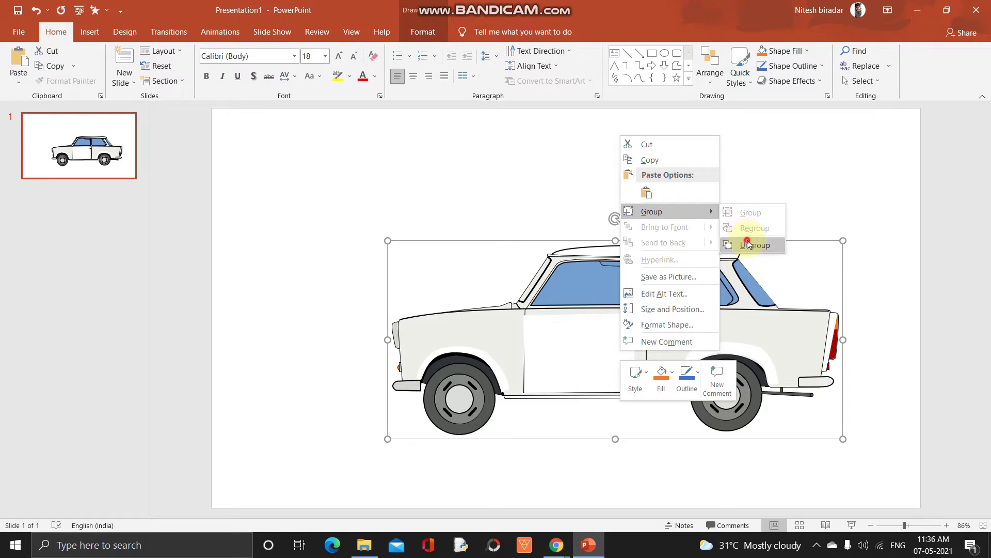
pyautogui.click(749, 245)
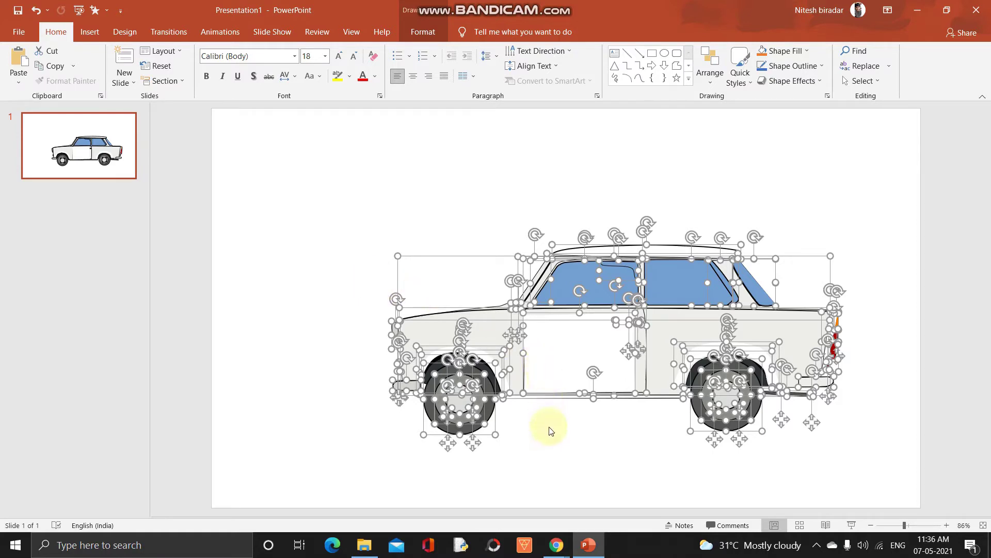
pyautogui.click(326, 341)
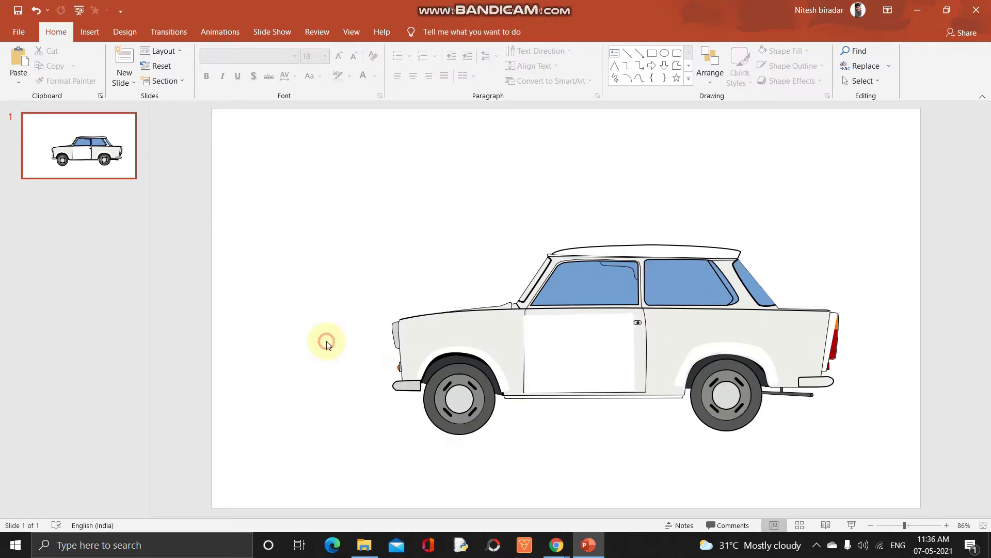
pyautogui.moveTo(343, 184); pyautogui.dragTo(887, 471)
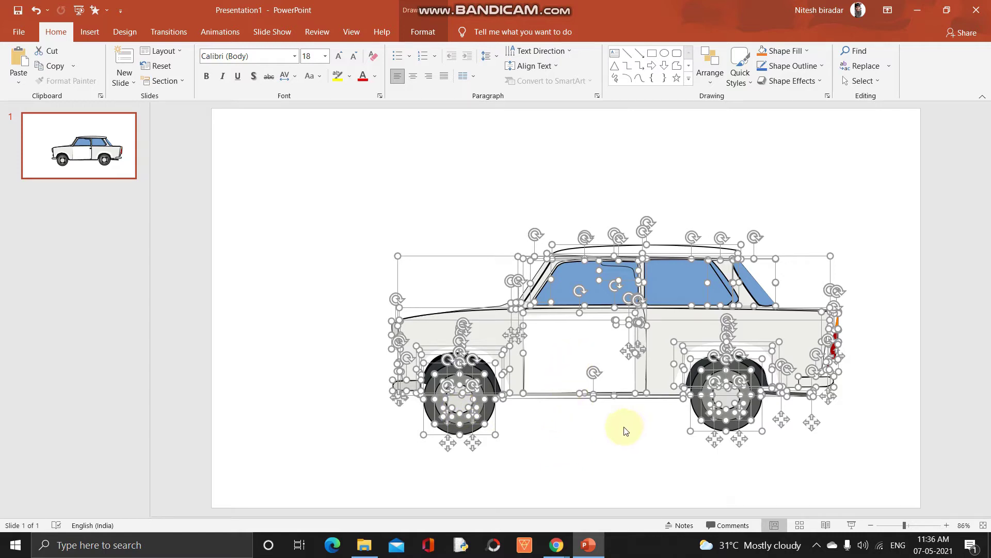
pyautogui.click(607, 431)
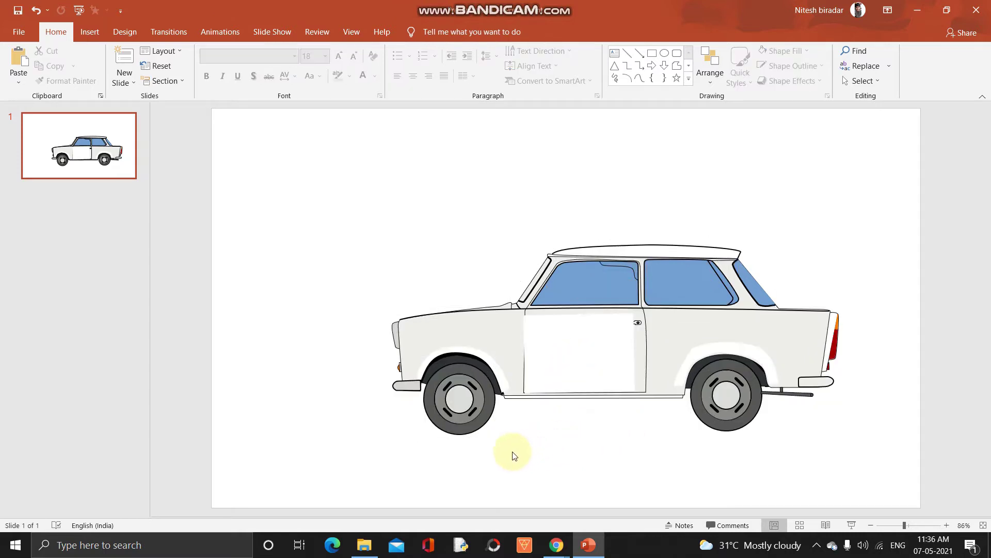
# Group the front wheel's parts into one object, leaving it in its arch
pyautogui.moveTo(501, 475); pyautogui.dragTo(478, 441)
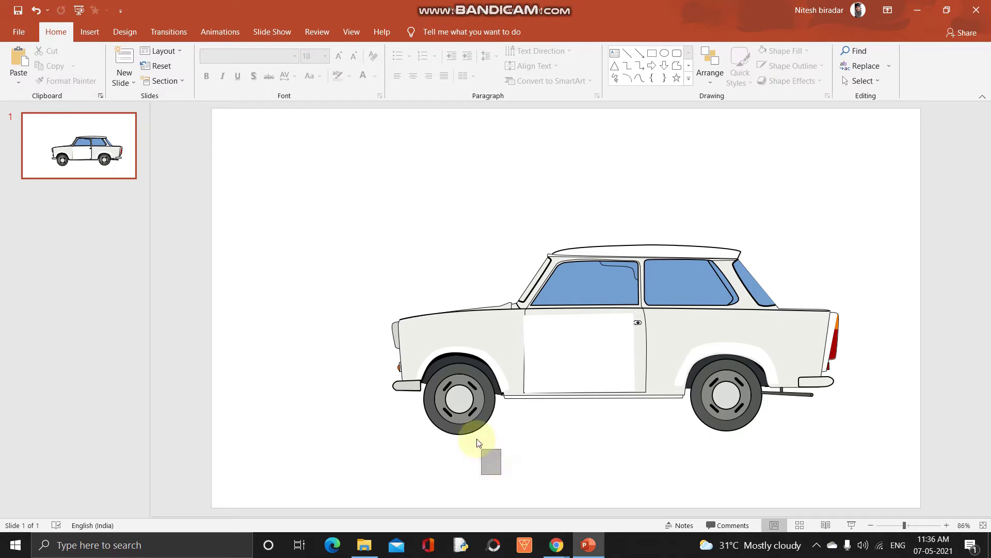
pyautogui.moveTo(449, 399); pyautogui.dragTo(418, 362)
pyautogui.hotkey('ctrl', 'g')
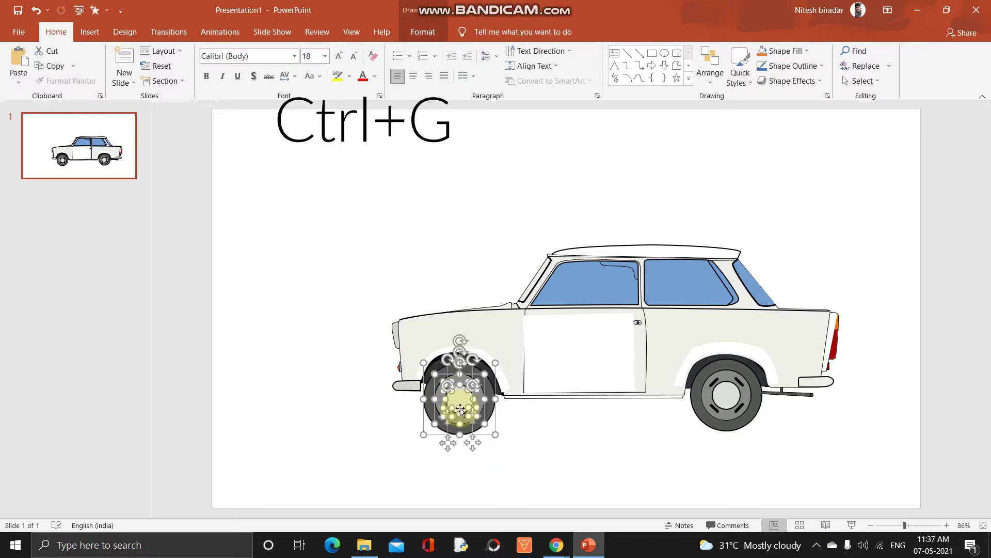
pyautogui.hotkey('ctrl', 'g')
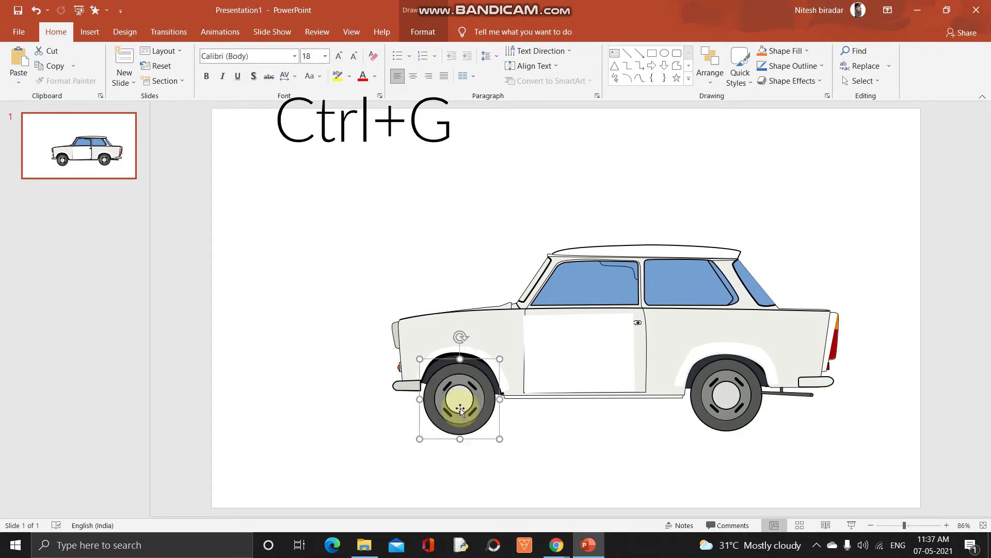
pyautogui.moveTo(460, 402); pyautogui.dragTo(553, 466)
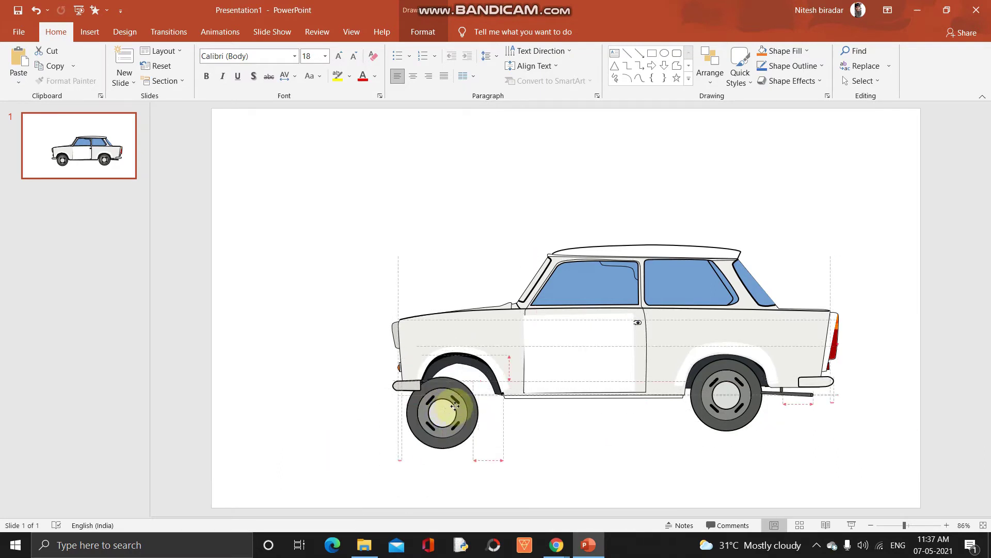
pyautogui.moveTo(554, 466); pyautogui.dragTo(458, 407)
pyautogui.hotkey('ctrl', 'z')
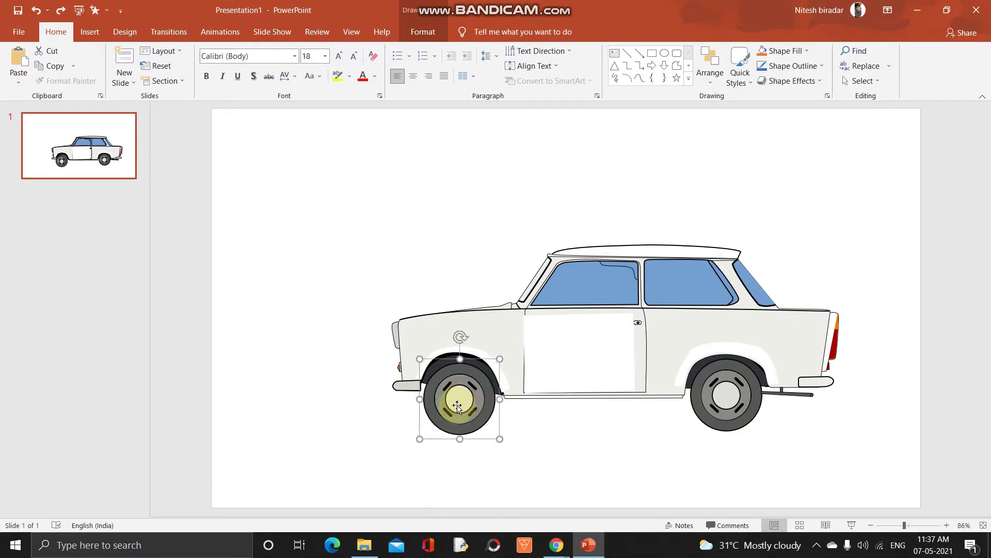
pyautogui.click(750, 455)
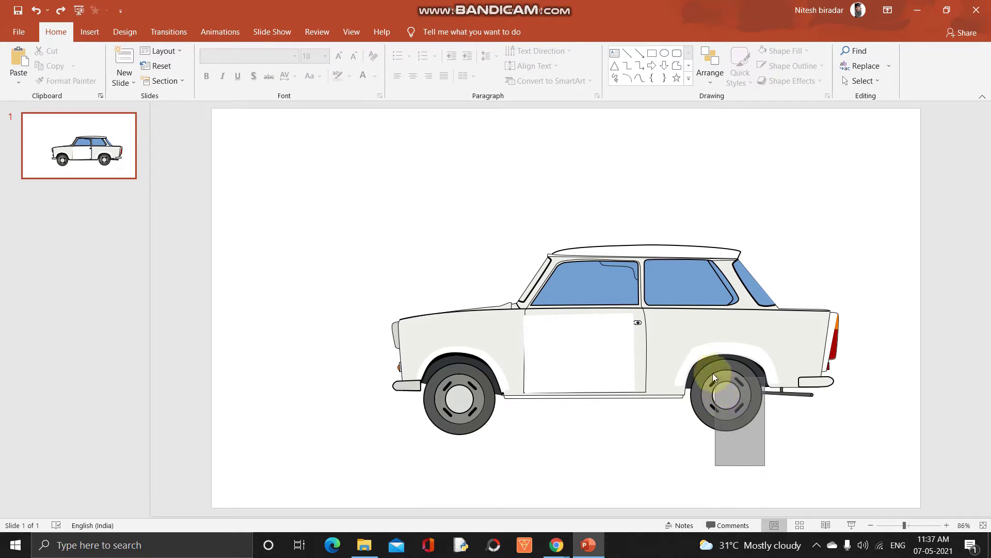
# Group the rear wheel's parts into one object, leaving it in its arch
pyautogui.moveTo(691, 362); pyautogui.dragTo(683, 358)
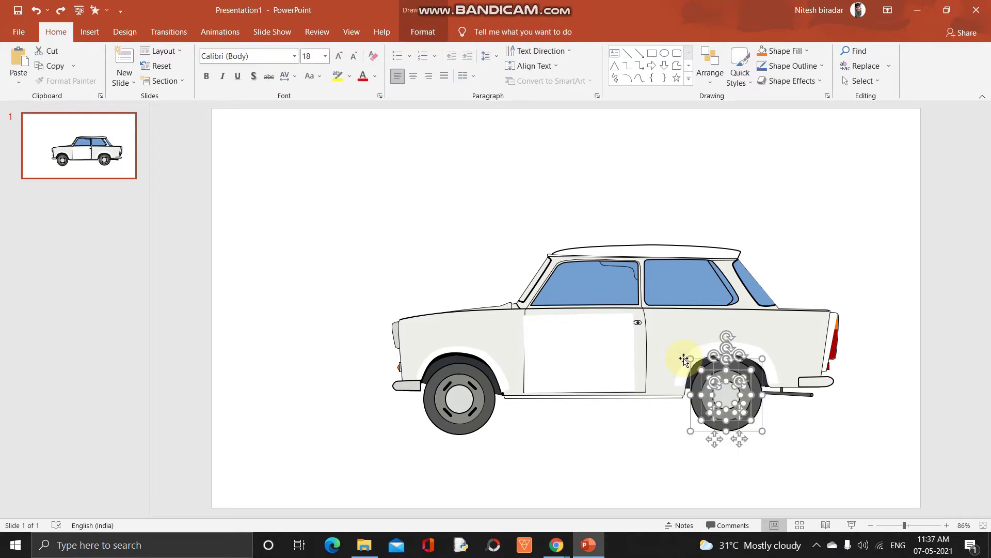
pyautogui.hotkey('ctrl', 'g')
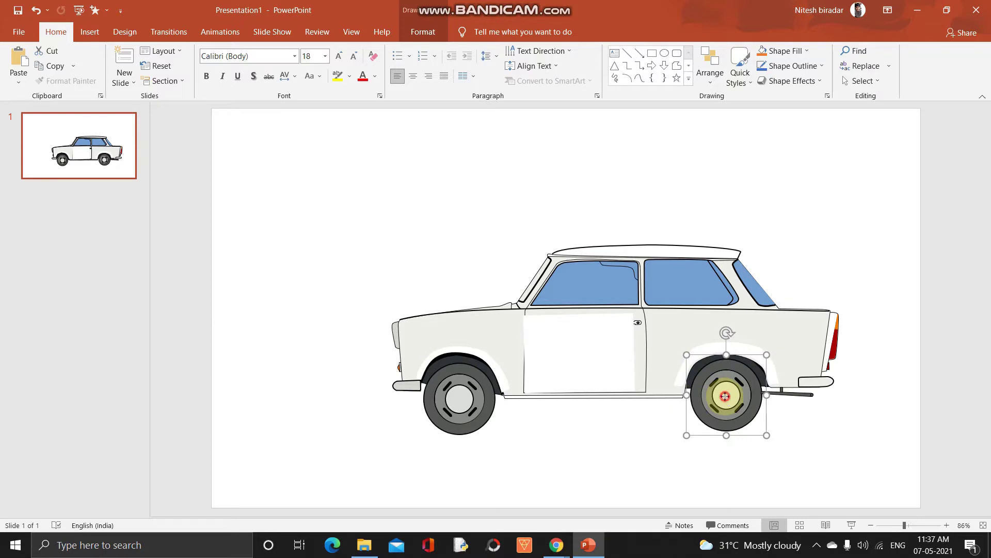
pyautogui.moveTo(725, 396); pyautogui.dragTo(755, 450)
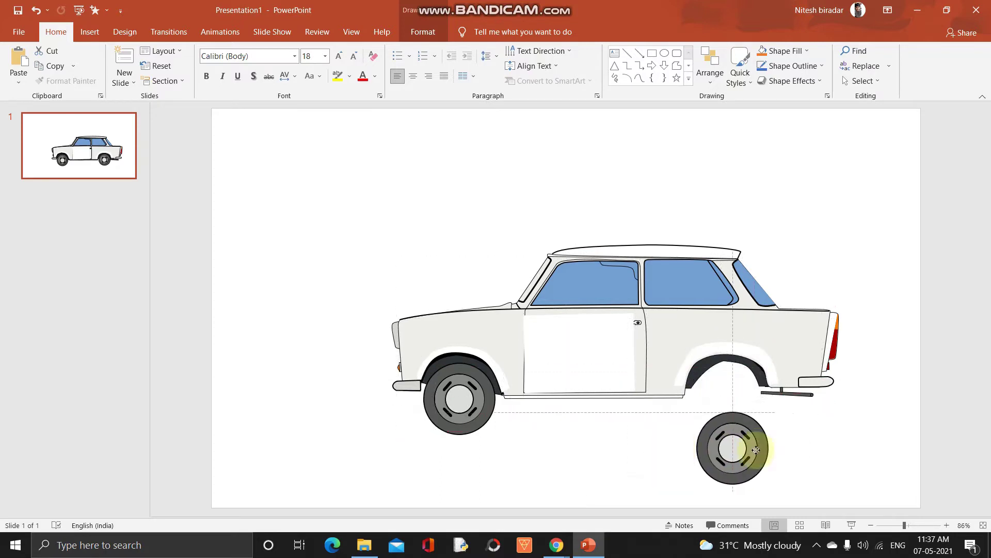
pyautogui.moveTo(755, 450); pyautogui.dragTo(727, 406)
pyautogui.hotkey('ctrl', 'z')
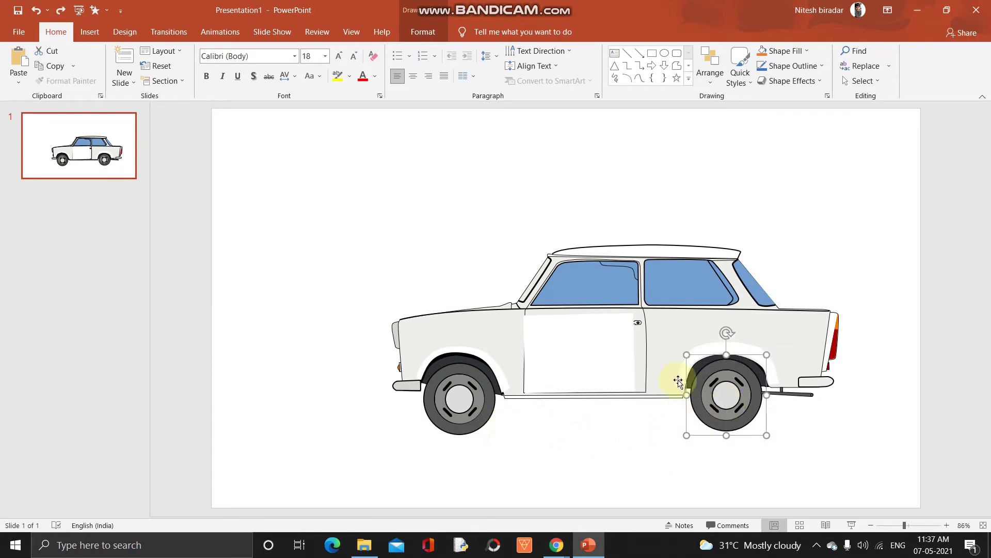
# Fill the front window and the blue rear side window black
pyautogui.click(578, 372)
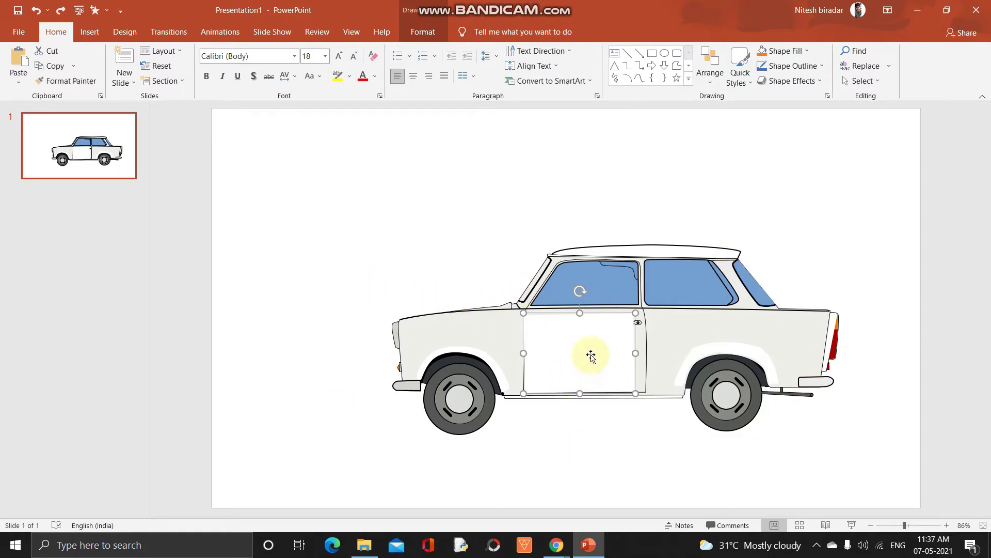
pyautogui.click(490, 337)
pyautogui.click(579, 283)
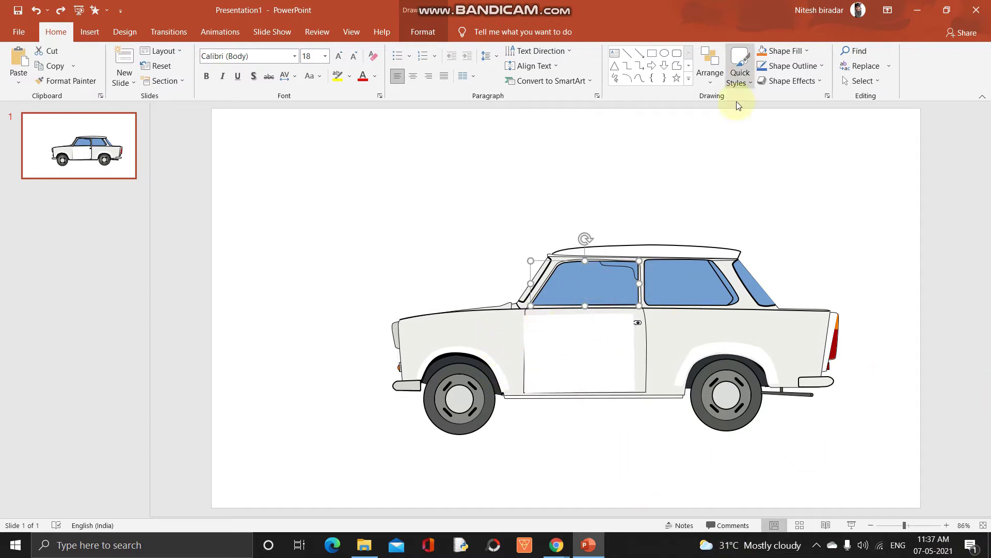
pyautogui.click(790, 50)
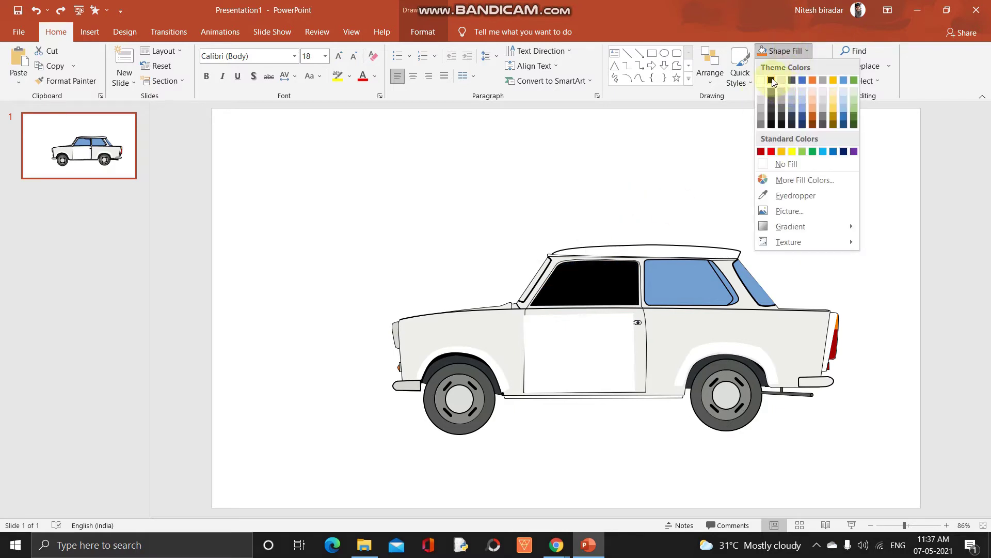
pyautogui.click(773, 81)
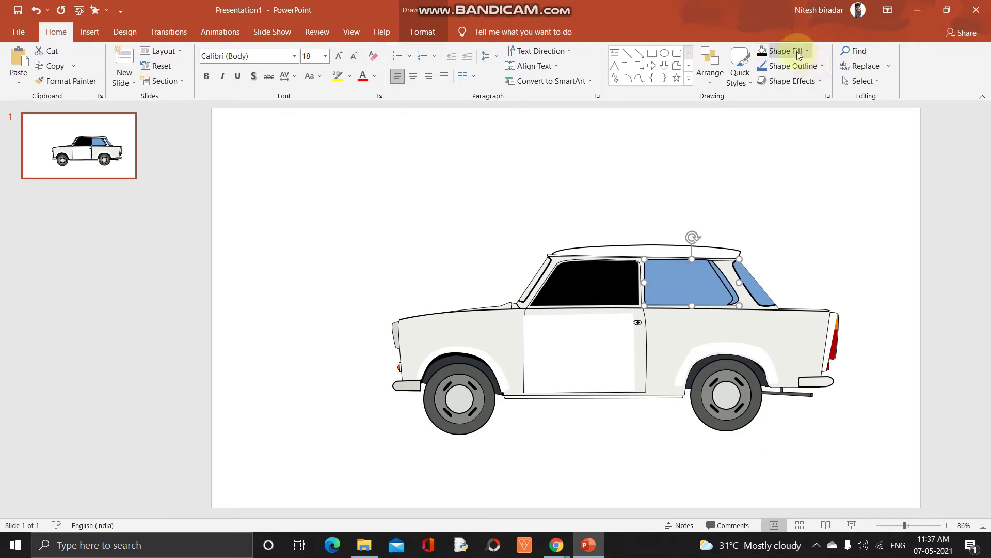
pyautogui.click(798, 51)
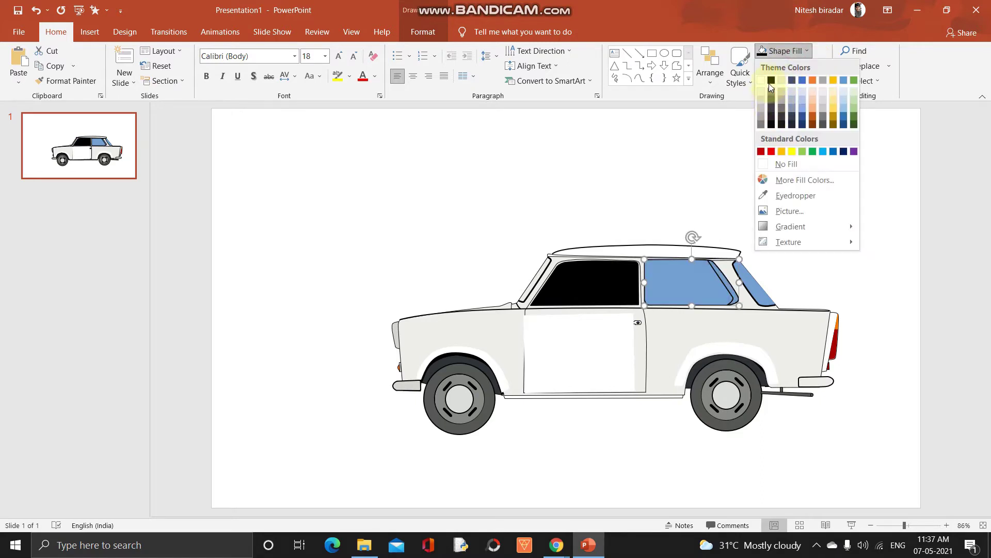
pyautogui.click(771, 80)
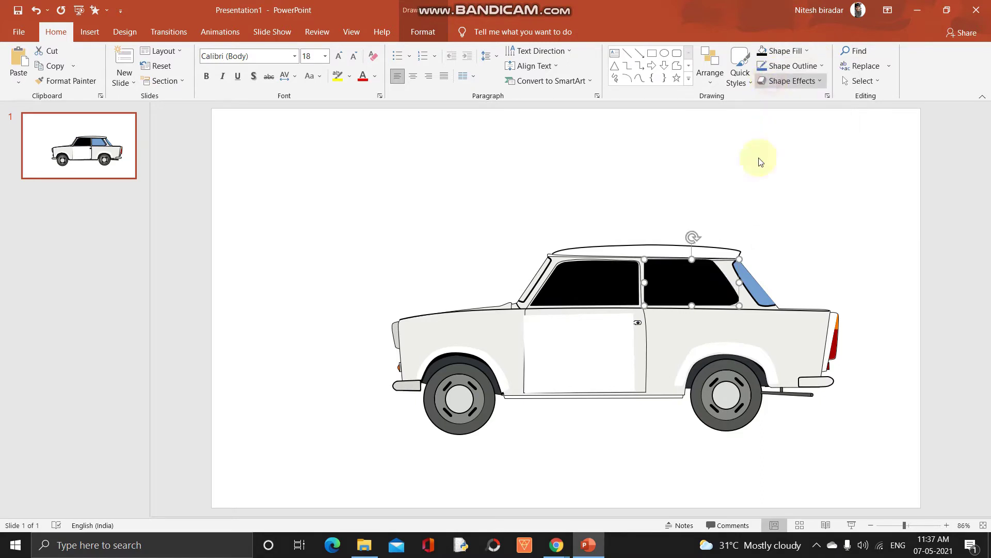
# Leave the front wheel's grey fill unchanged and pick the white door panel
pyautogui.click(460, 398)
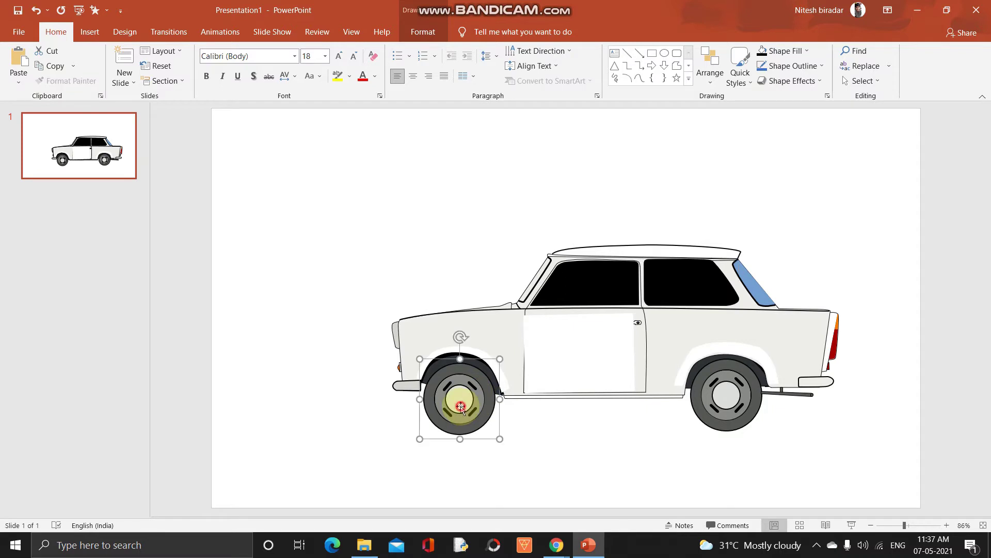
pyautogui.click(797, 51)
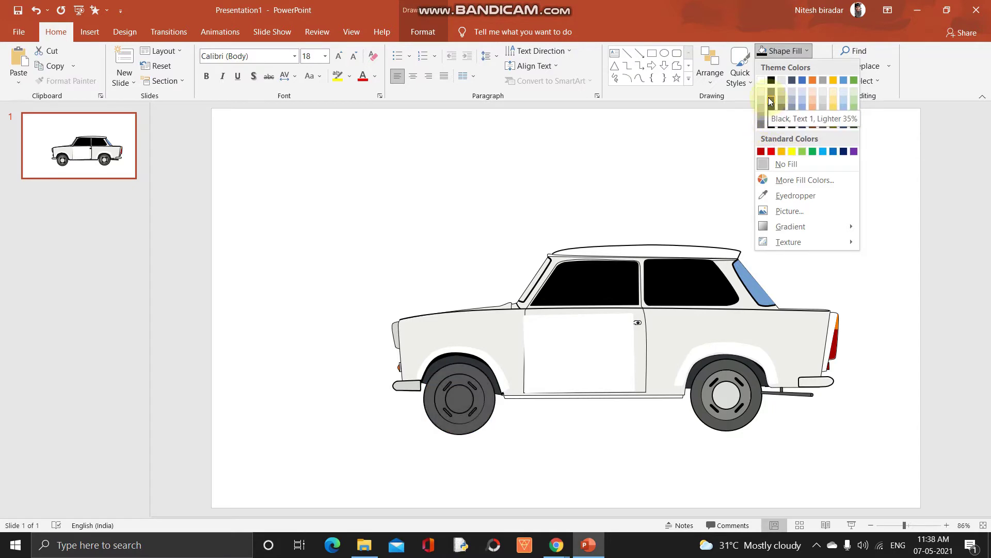
pyautogui.click(790, 47)
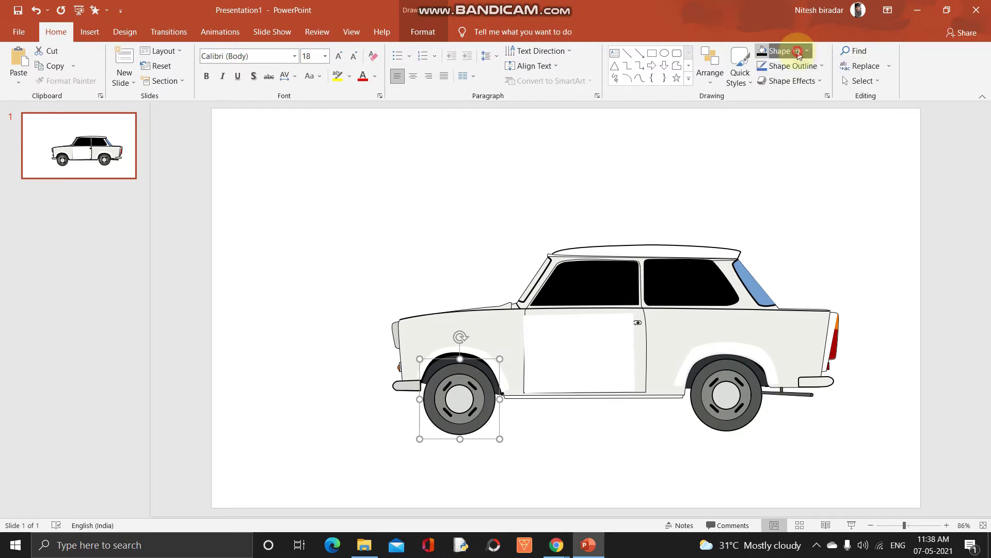
pyautogui.click(562, 350)
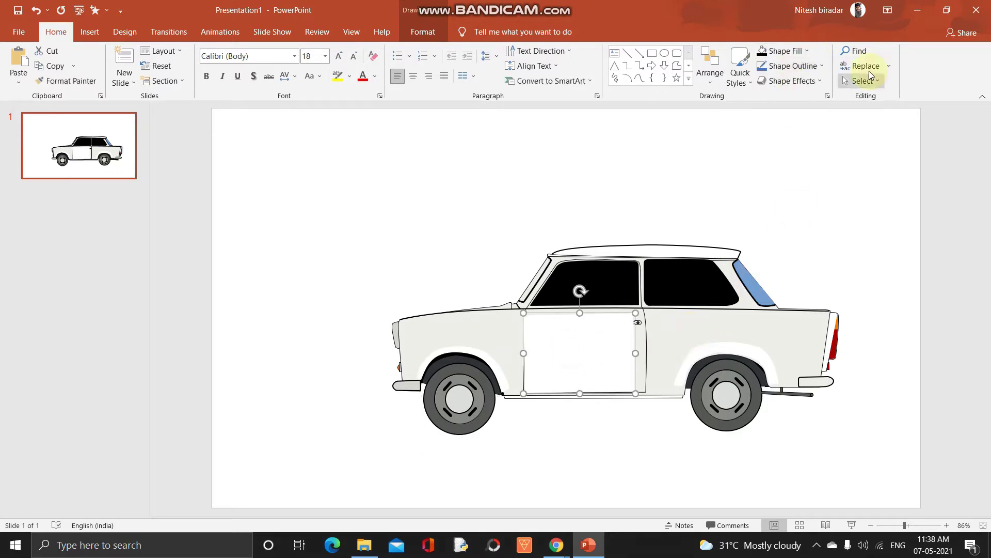
# Fill the car's door, main body and roof with light green
pyautogui.click(809, 50)
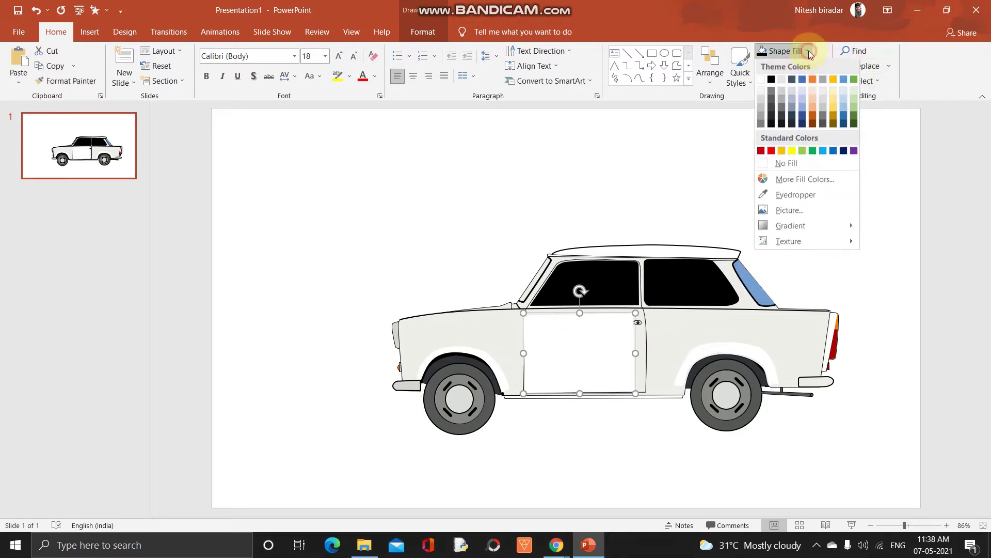
pyautogui.click(858, 109)
pyautogui.click(700, 321)
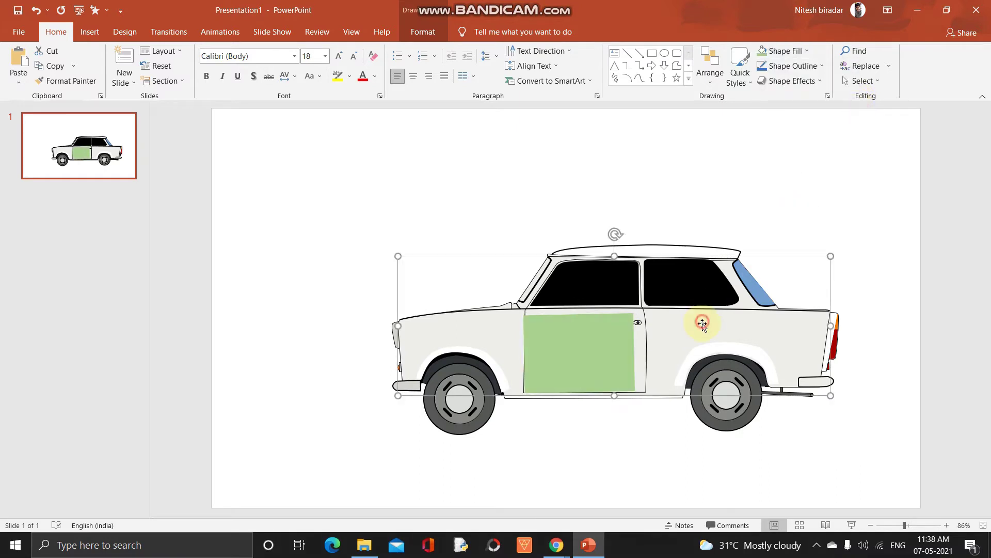
pyautogui.click(798, 51)
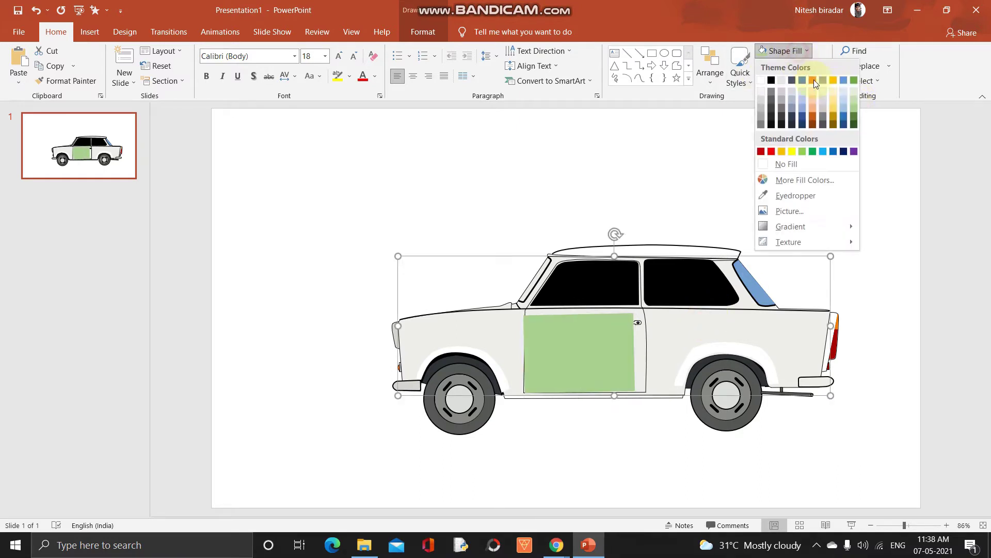
pyautogui.click(858, 107)
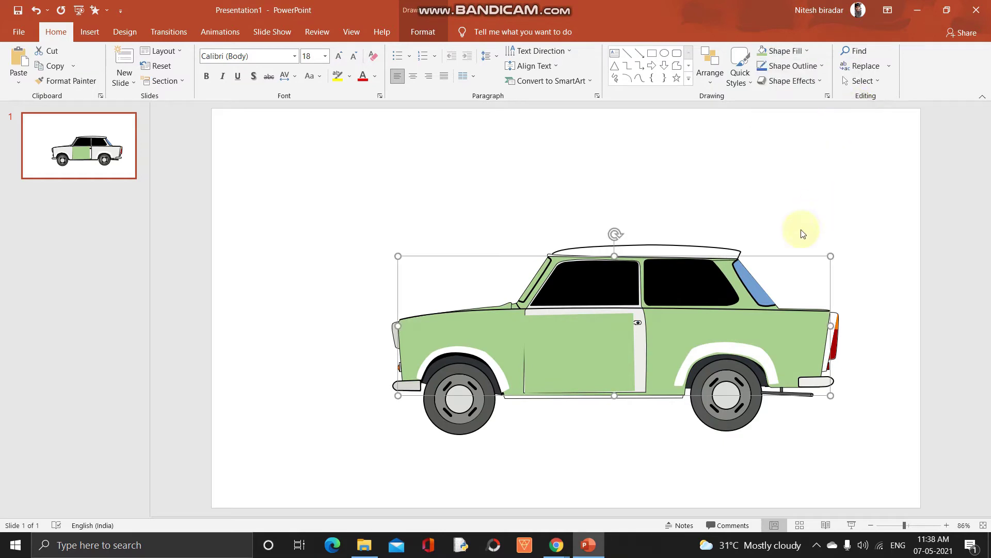
pyautogui.click(694, 247)
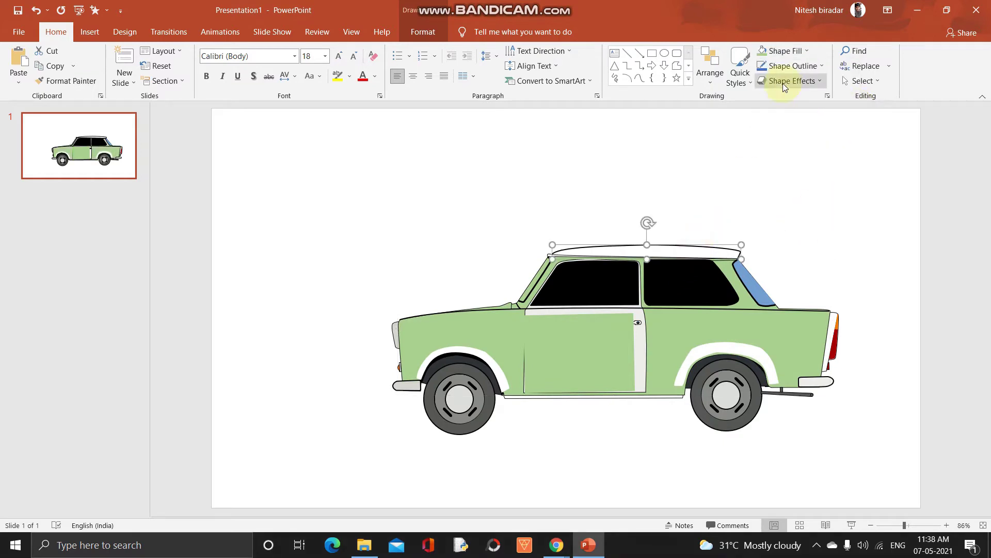
pyautogui.click(787, 54)
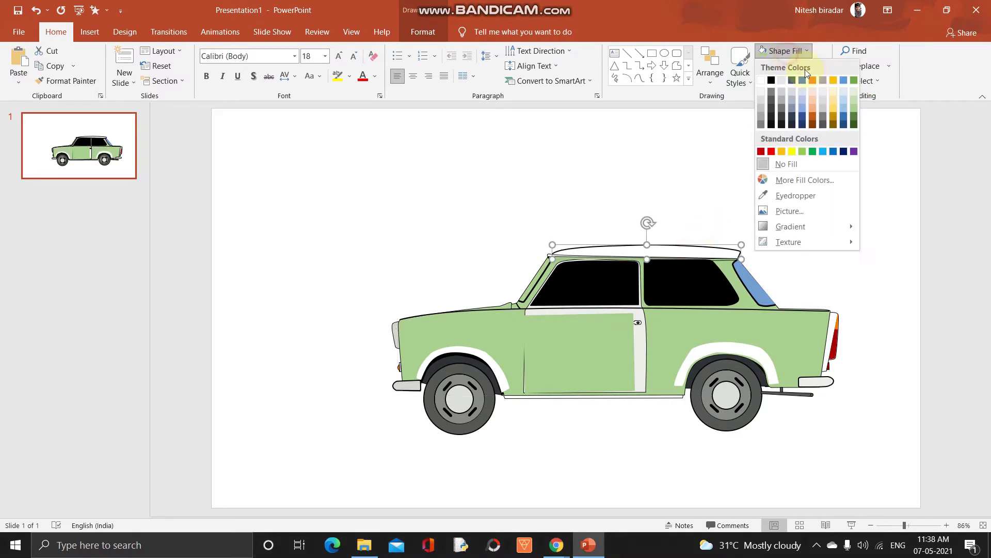
pyautogui.click(854, 110)
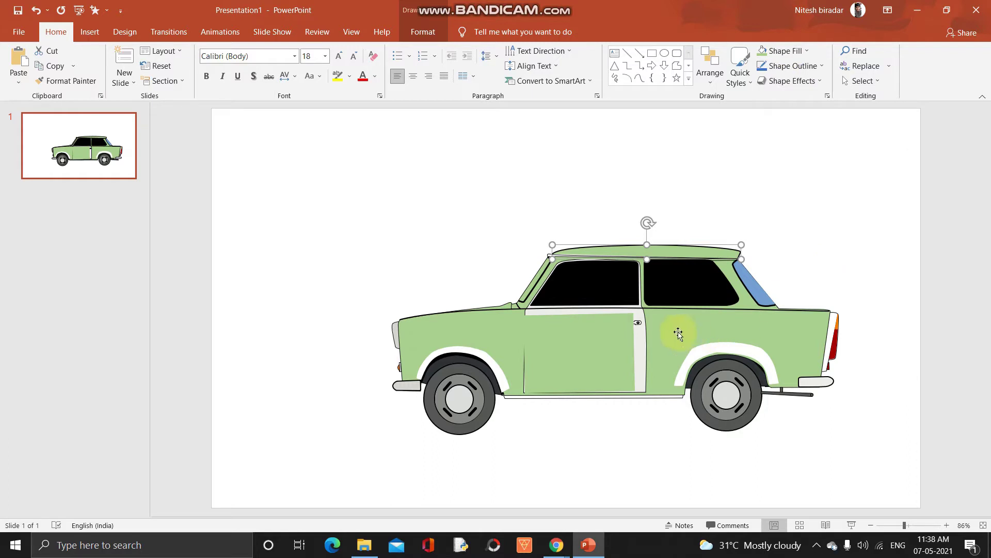
pyautogui.click(638, 353)
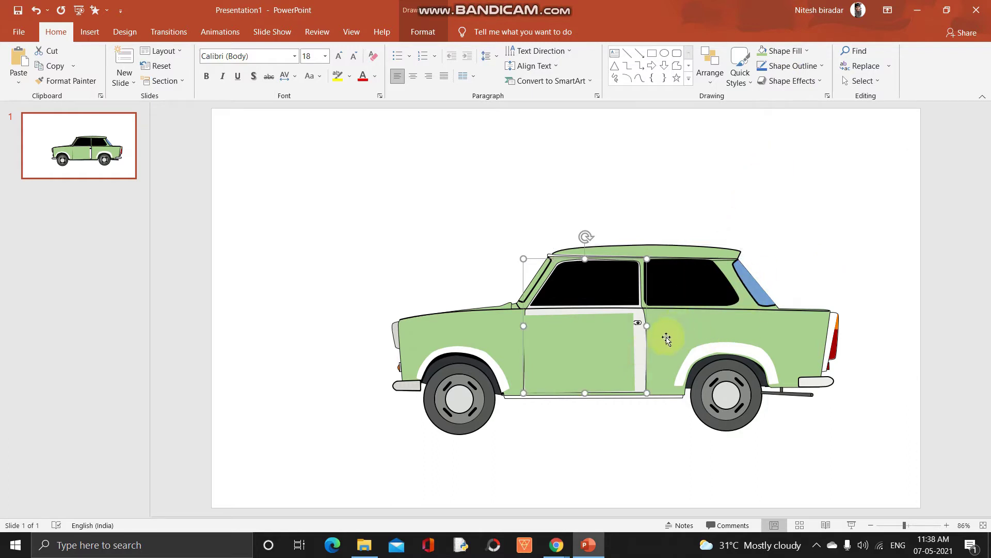
# Fill the white door strip and both the rear and front wheel arches green
pyautogui.click(795, 55)
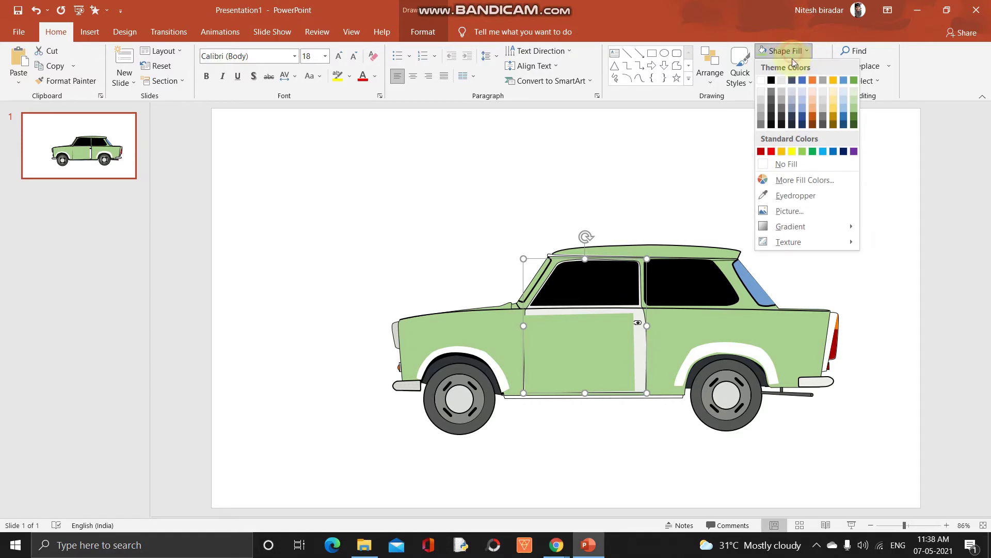
pyautogui.click(851, 106)
pyautogui.click(754, 354)
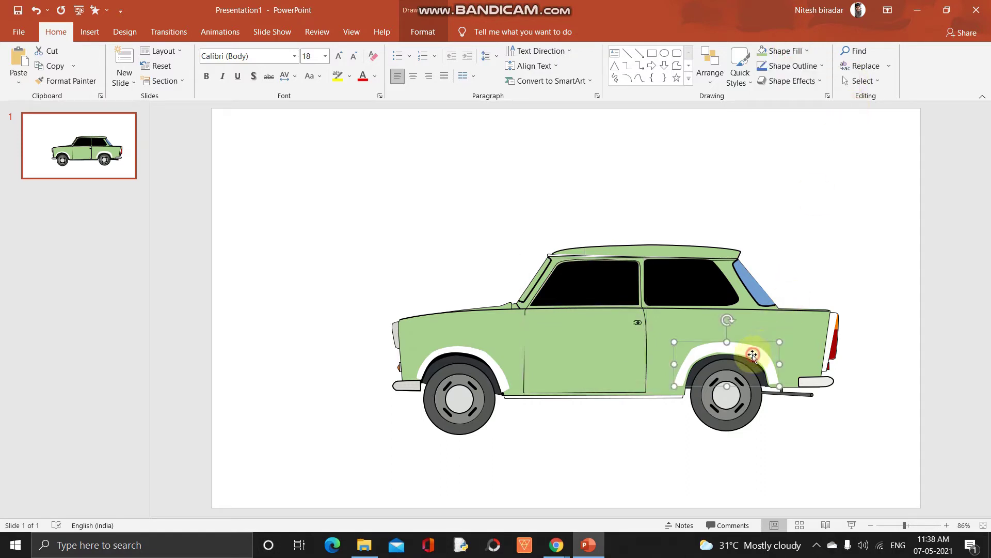
pyautogui.click(790, 50)
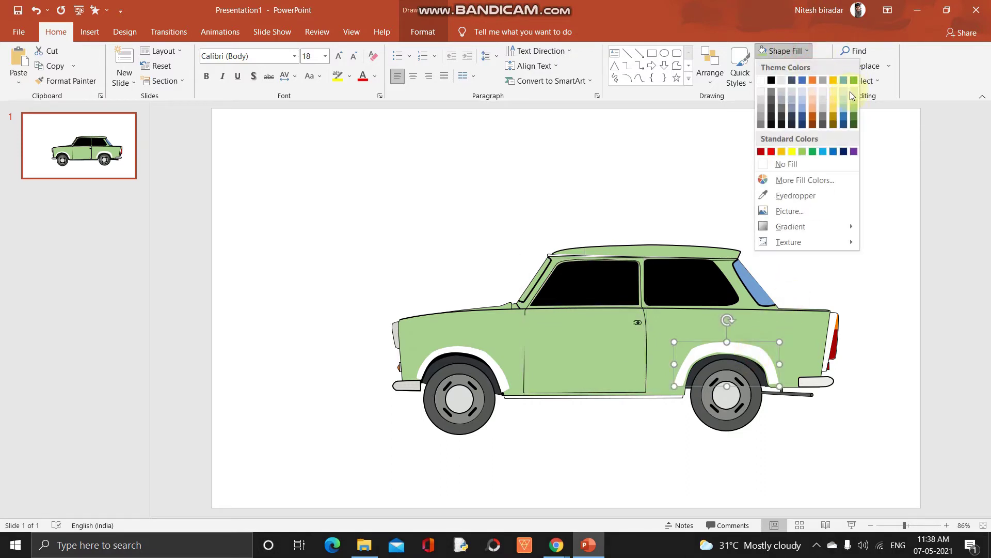
pyautogui.click(855, 109)
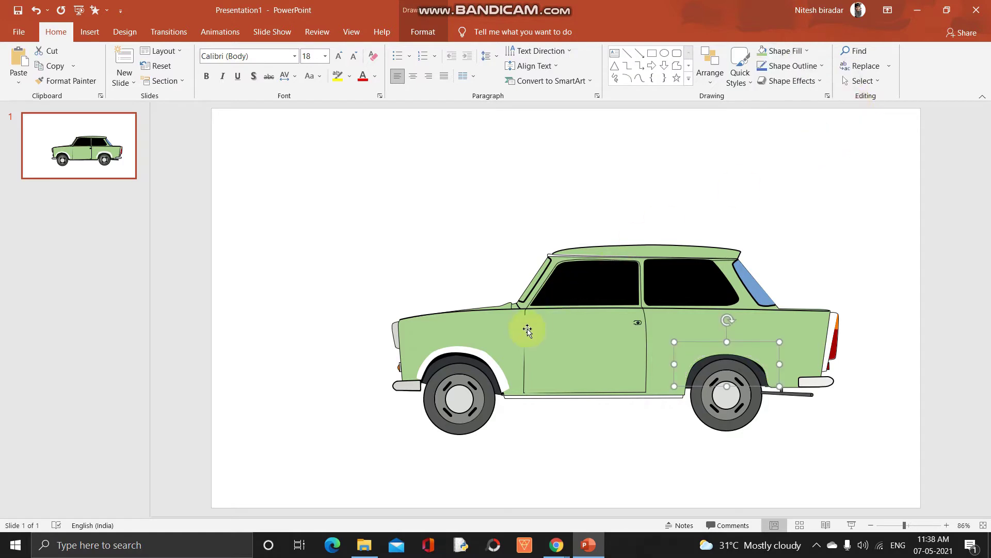
pyautogui.click(503, 370)
pyautogui.click(782, 51)
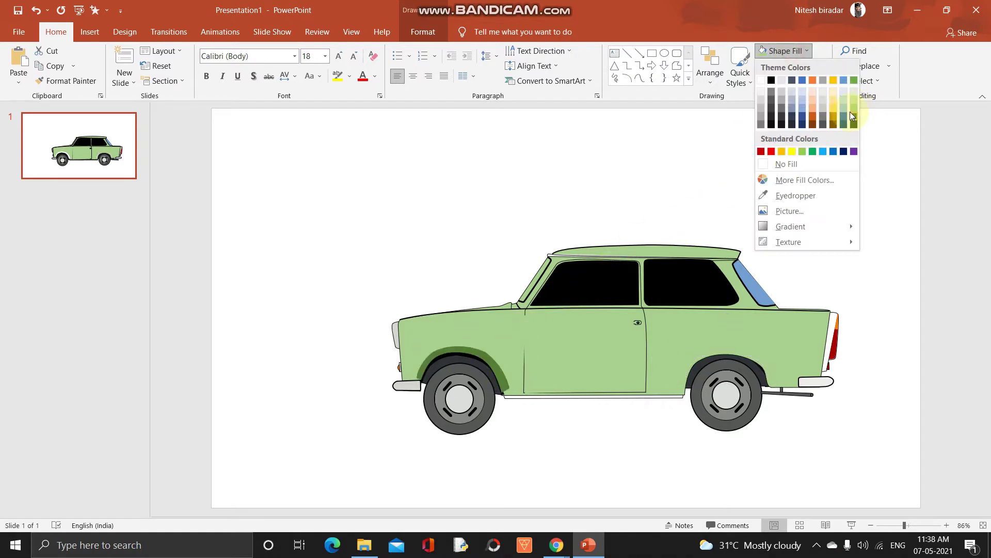
pyautogui.click(852, 111)
# Fill the small triangular blue rear window black
pyautogui.click(753, 286)
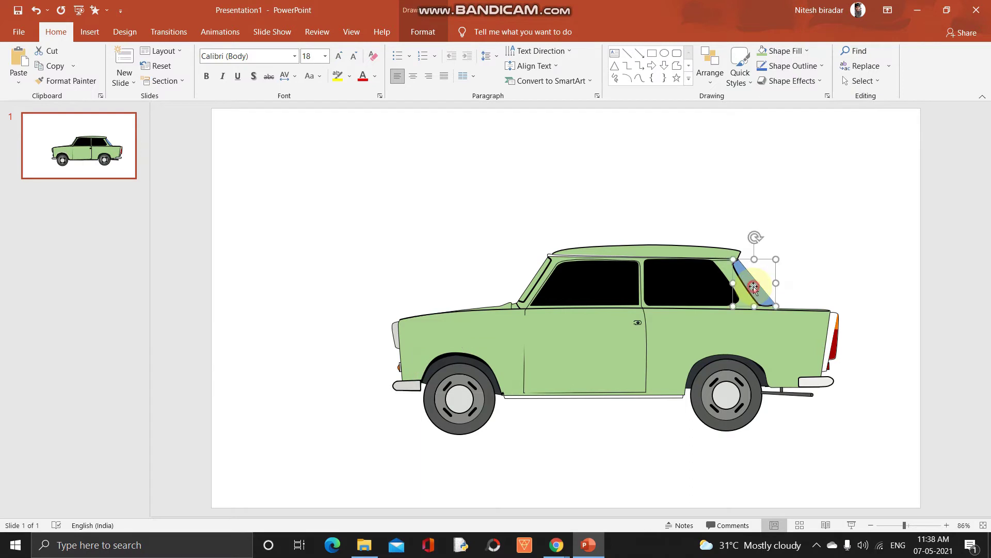
pyautogui.click(769, 51)
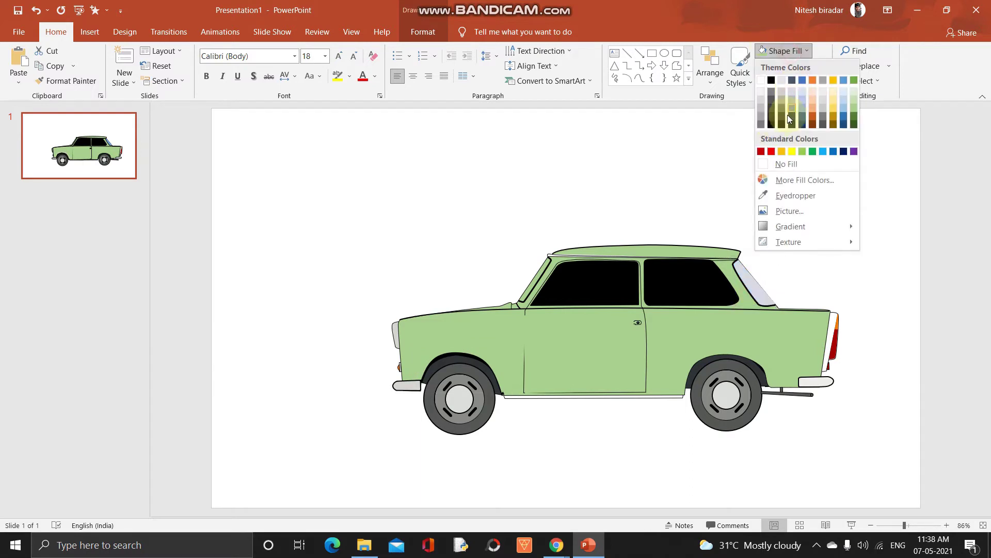
pyautogui.click(771, 81)
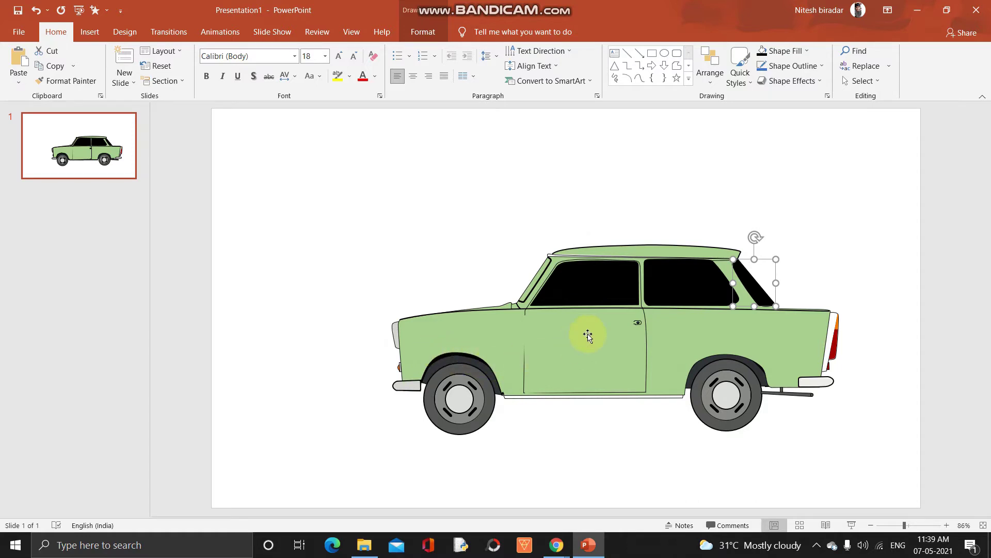
# Select the whole car except both wheels and delete those body shapes
pyautogui.moveTo(361, 183)
pyautogui.mouseDown()
pyautogui.moveTo(369, 390)
pyautogui.moveTo(885, 477)
pyautogui.mouseUp()
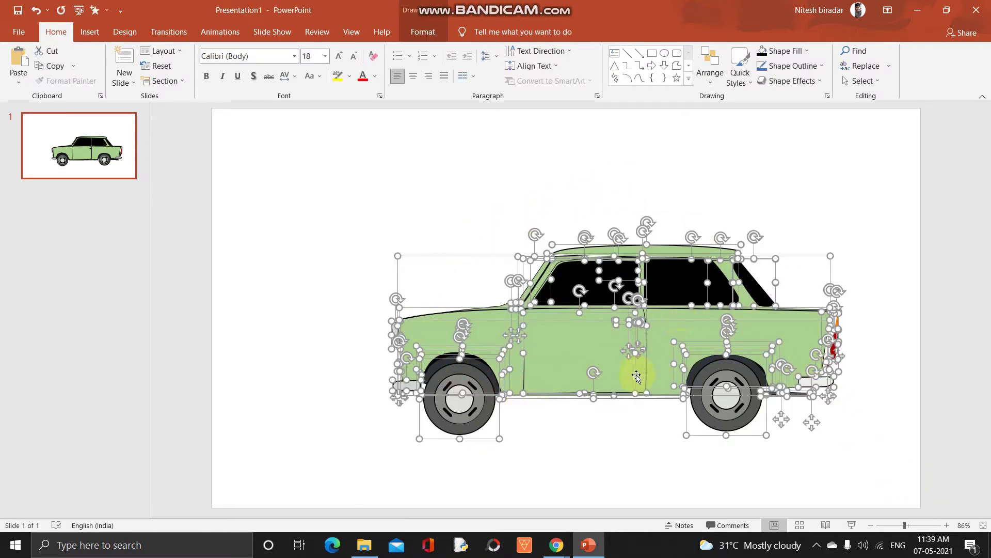
pyautogui.keyDown('shift'); pyautogui.click(458, 410); pyautogui.keyUp('shift')
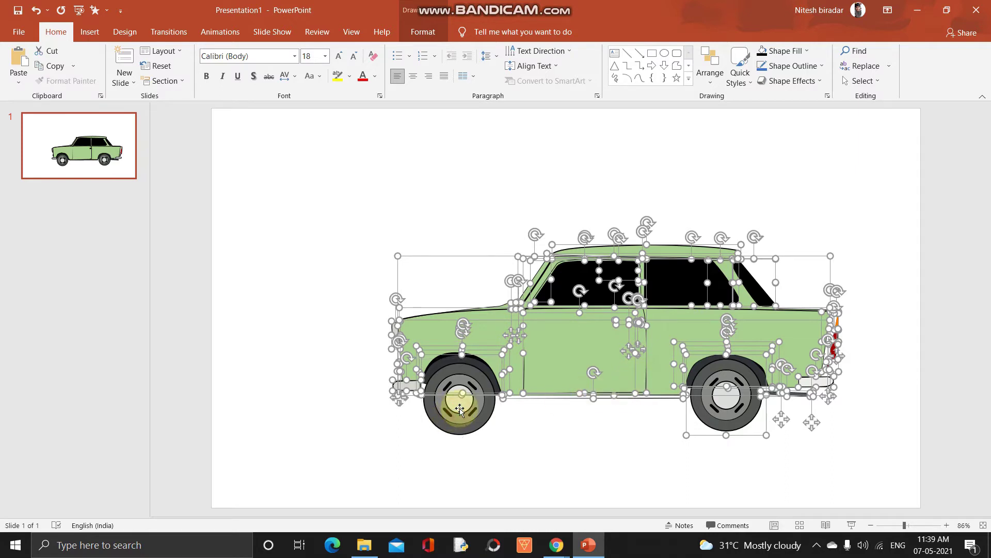
pyautogui.keyDown('shift'); pyautogui.click(727, 402); pyautogui.keyUp('shift')
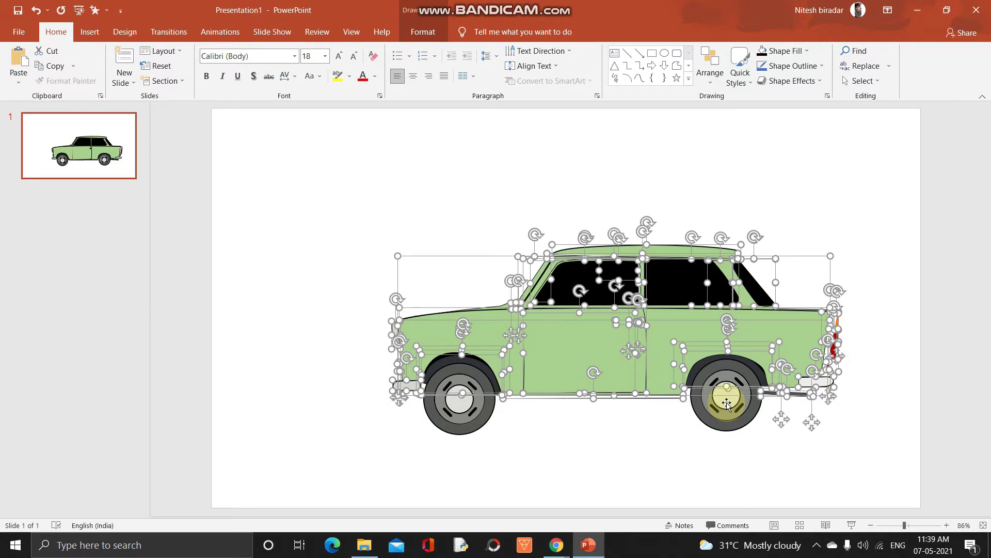
pyautogui.press('Delete')
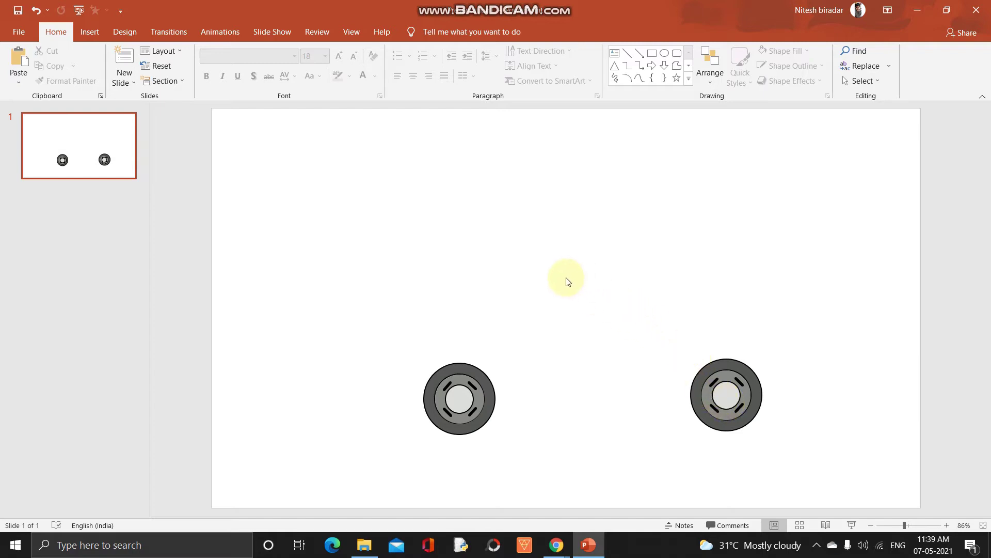
# Paste the green car body back as one picture and position it over the wheels
pyautogui.rightClick(538, 269)
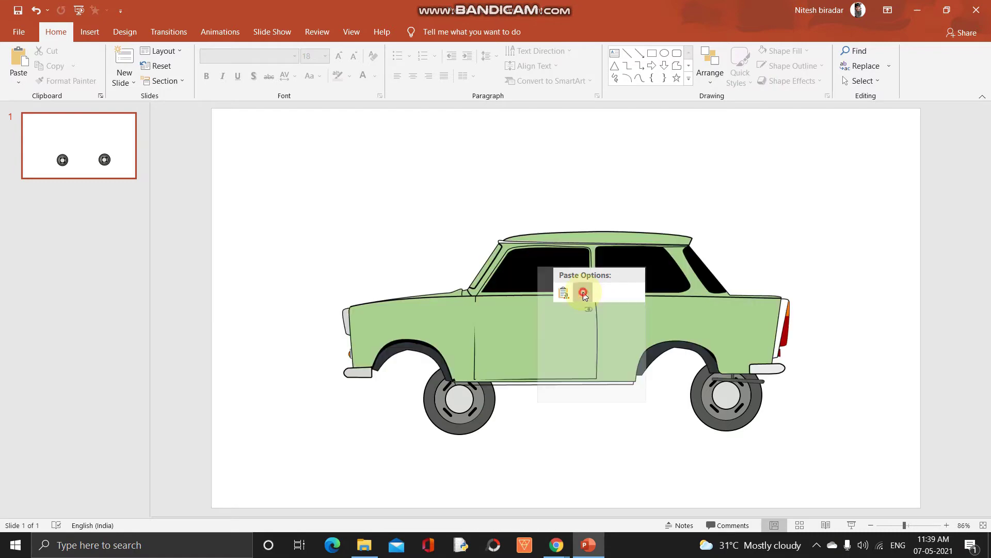
pyautogui.click(584, 293)
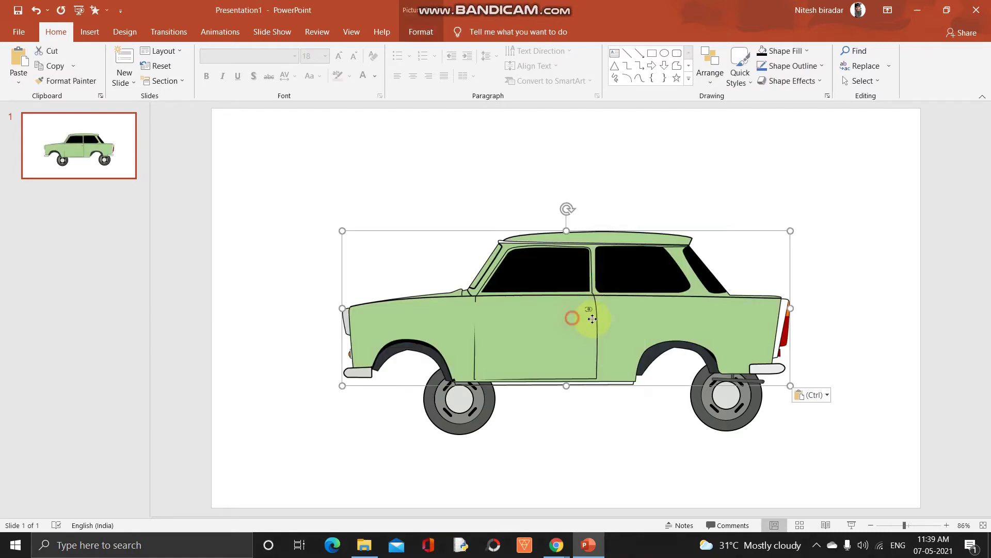
pyautogui.moveTo(580, 317)
pyautogui.mouseDown()
pyautogui.moveTo(530, 290)
pyautogui.moveTo(631, 343)
pyautogui.moveTo(578, 400)
pyautogui.moveTo(641, 376)
pyautogui.mouseUp()
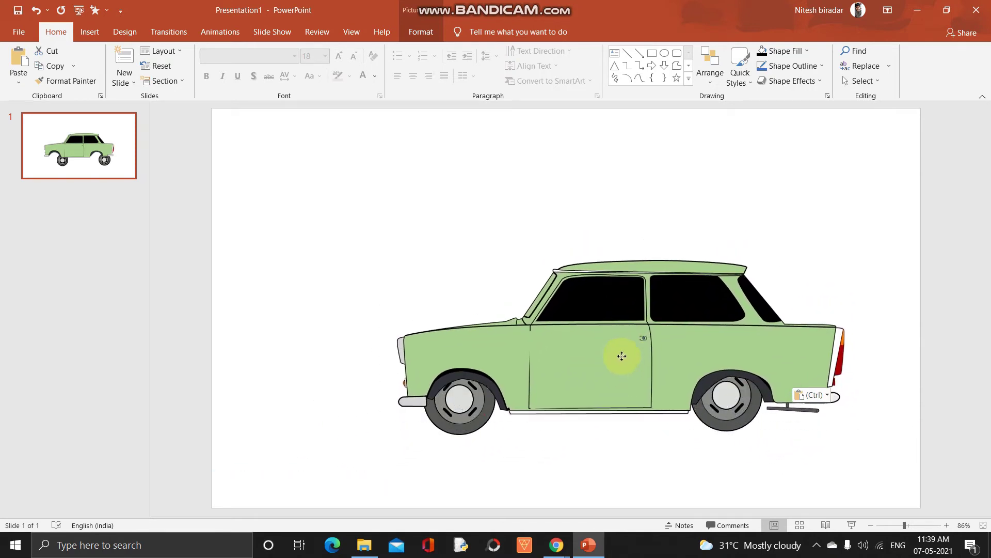
pyautogui.moveTo(641, 376)
pyautogui.mouseDown()
pyautogui.moveTo(621, 355)
pyautogui.moveTo(654, 363)
pyautogui.moveTo(633, 363)
pyautogui.mouseUp()
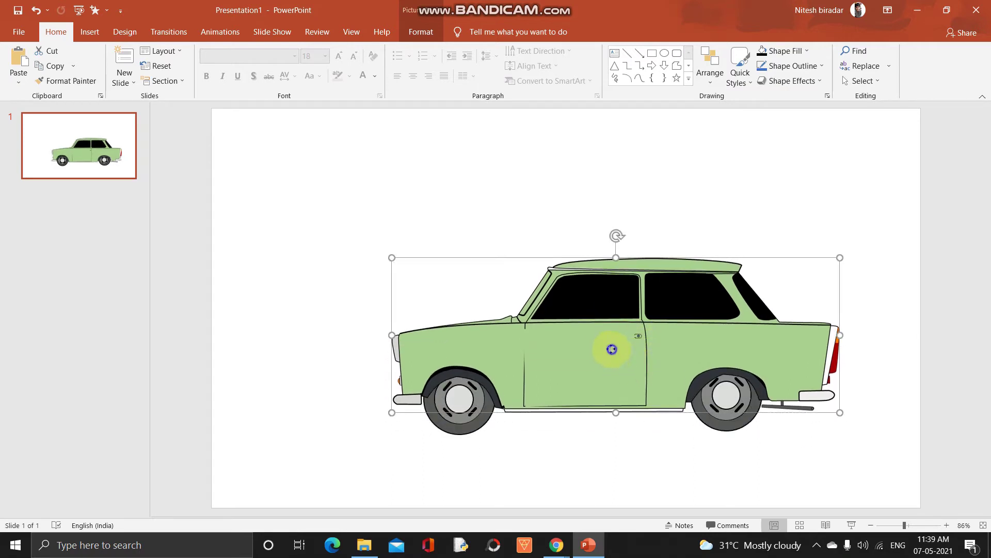
pyautogui.rightClick(611, 349)
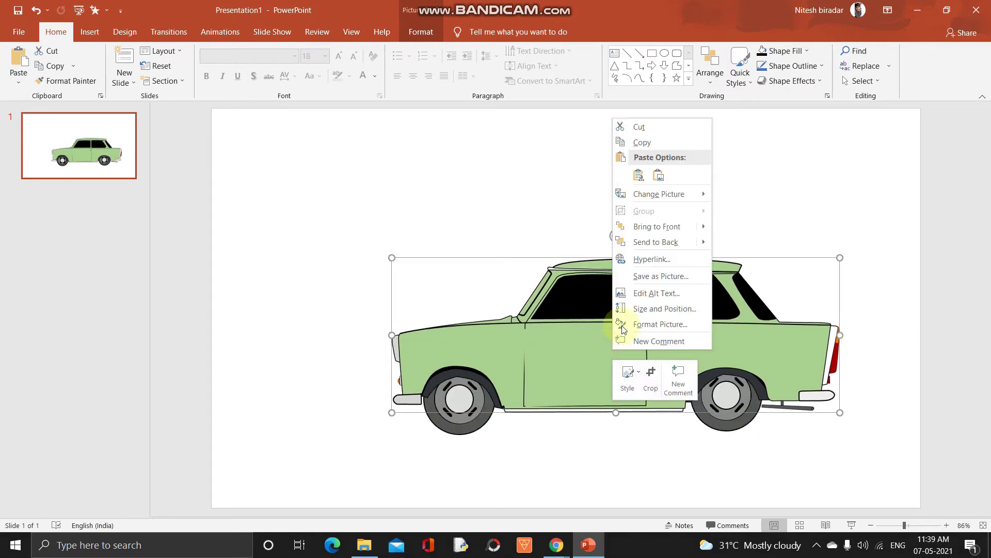
pyautogui.click(652, 241)
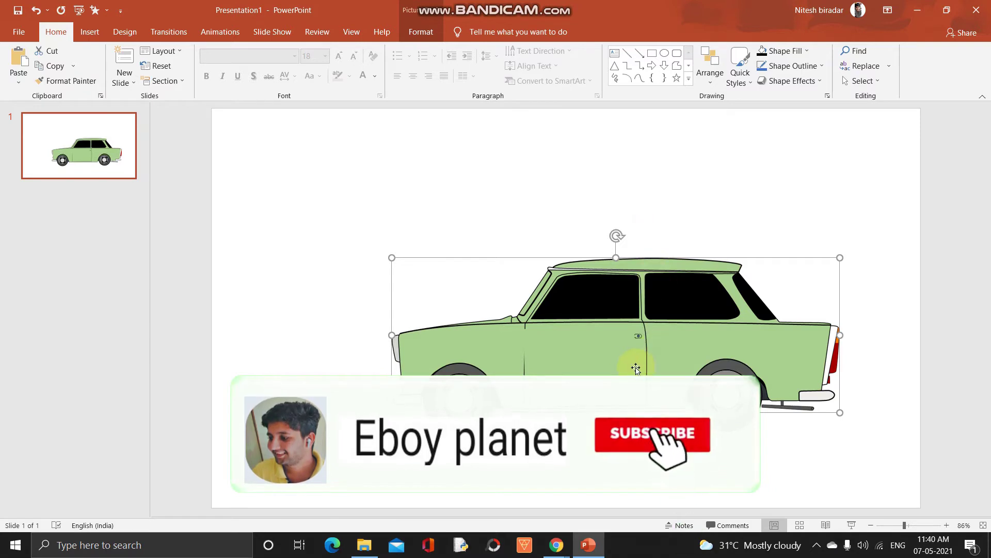
pyautogui.moveTo(637, 368); pyautogui.dragTo(627, 361)
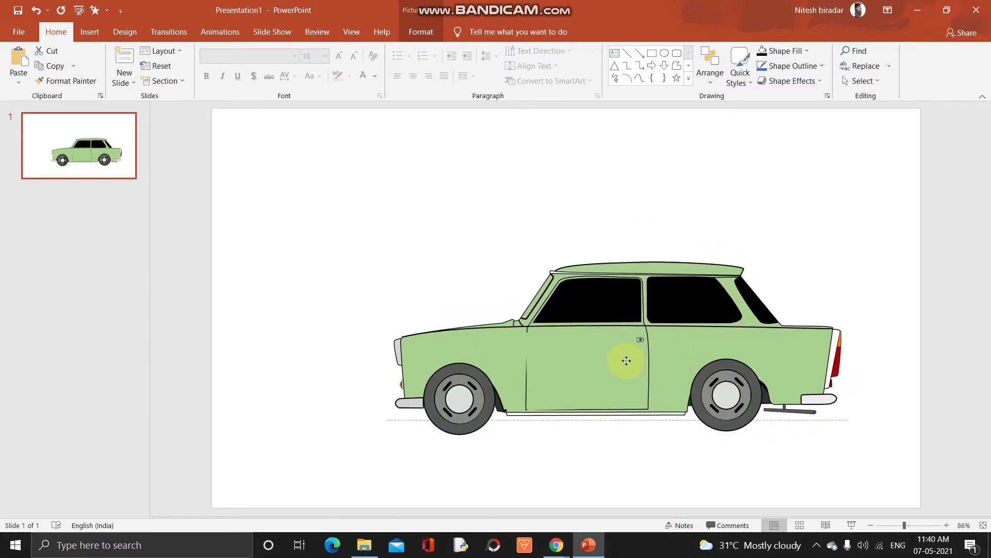
# Undo a resize to keep the body full size, then select body and both wheels together
pyautogui.moveTo(626, 360)
pyautogui.mouseDown()
pyautogui.moveTo(637, 345)
pyautogui.moveTo(625, 354)
pyautogui.mouseUp()
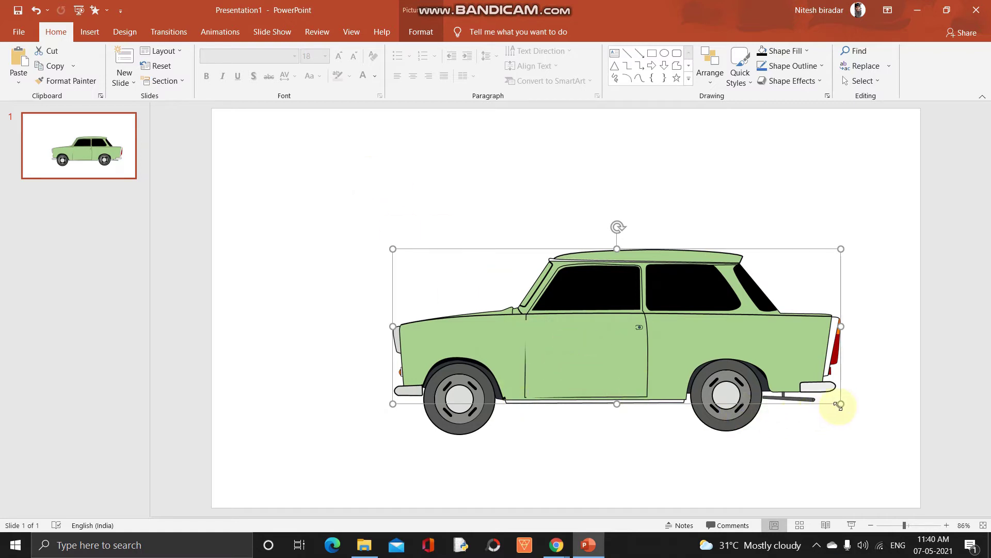
pyautogui.moveTo(840, 406); pyautogui.dragTo(670, 353)
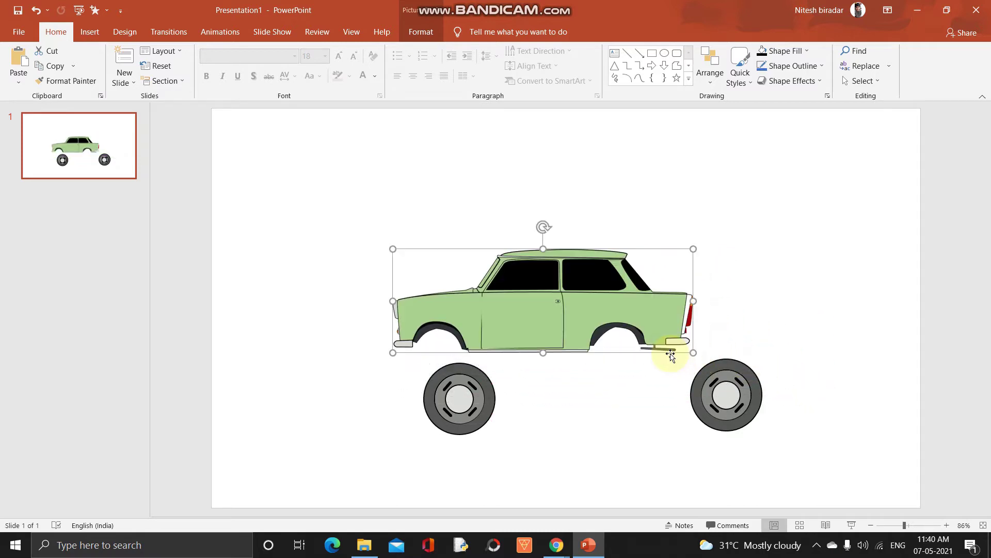
pyautogui.hotkey('ctrl', 'z')
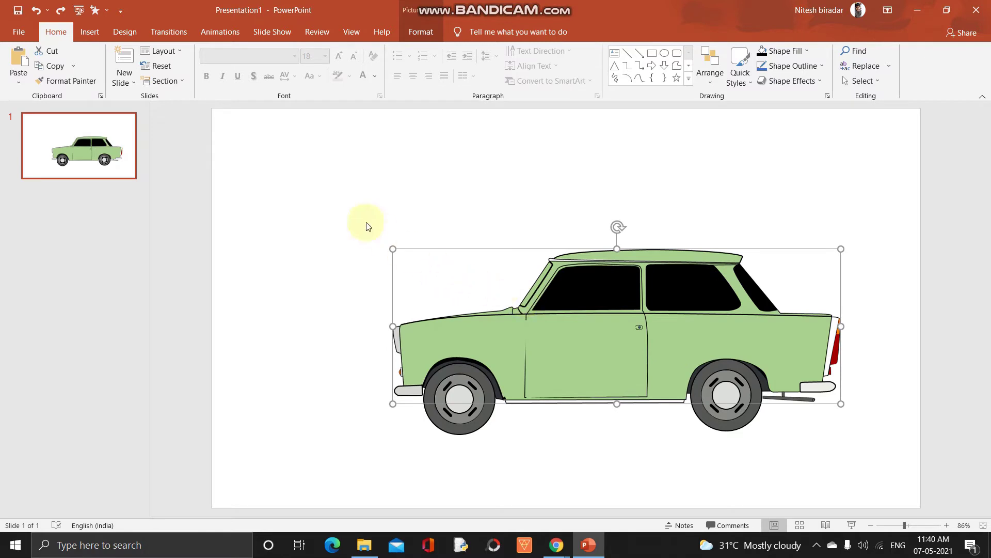
pyautogui.click(347, 147)
pyautogui.moveTo(335, 154); pyautogui.dragTo(896, 449)
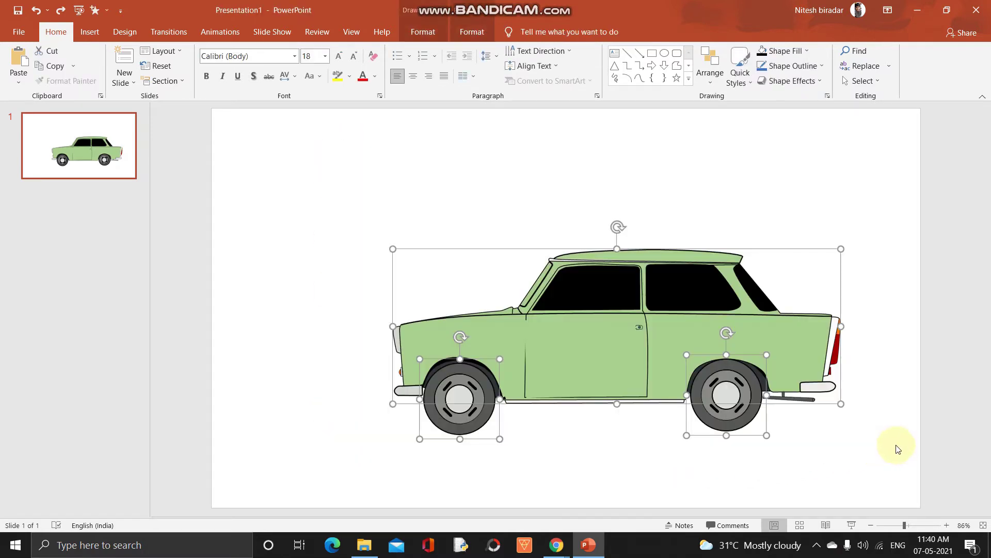
# Group the body and wheels into one car, shrink it, and move it to the lower-right corner
pyautogui.rightClick(607, 359)
pyautogui.moveTo(639, 218)
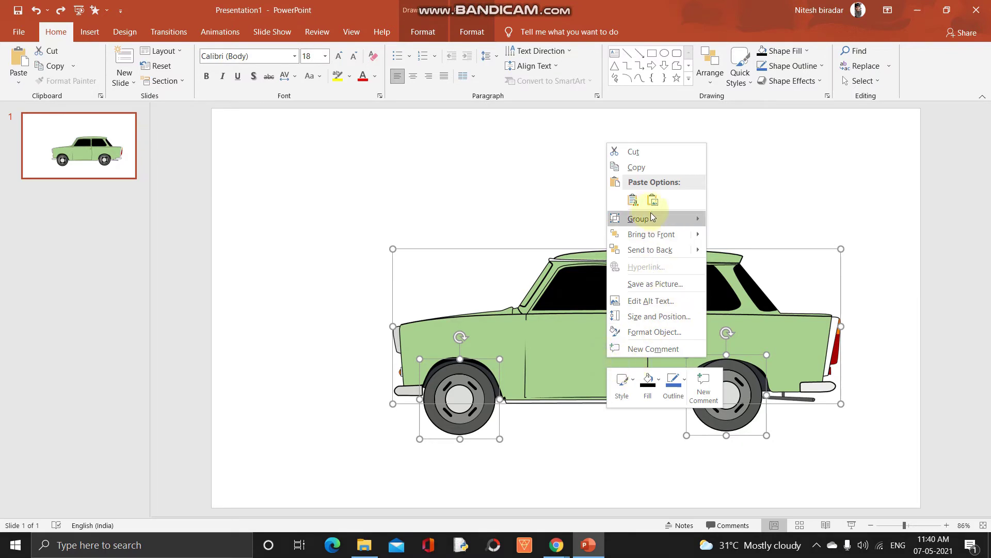
pyautogui.click(721, 219)
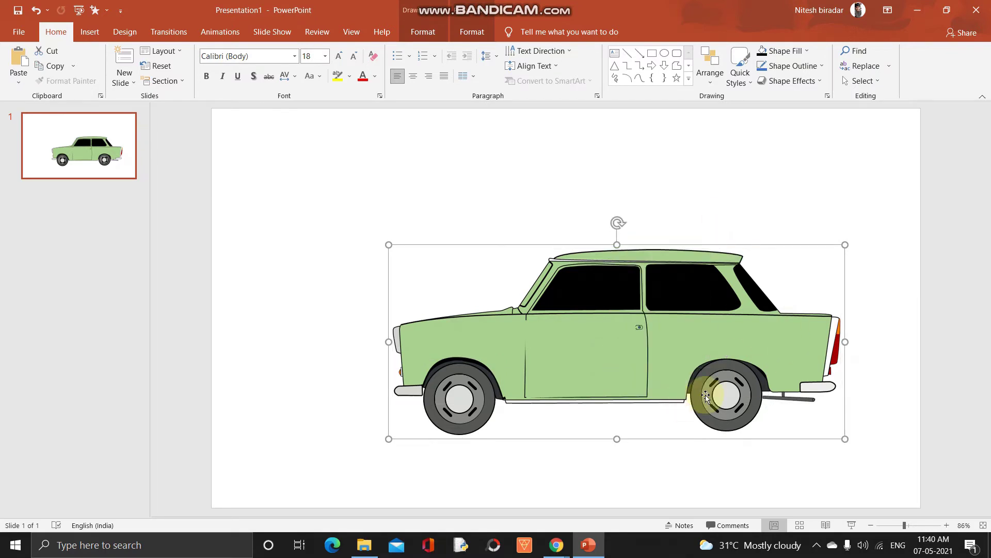
pyautogui.moveTo(845, 437)
pyautogui.mouseDown()
pyautogui.moveTo(735, 406)
pyautogui.moveTo(683, 371)
pyautogui.mouseUp()
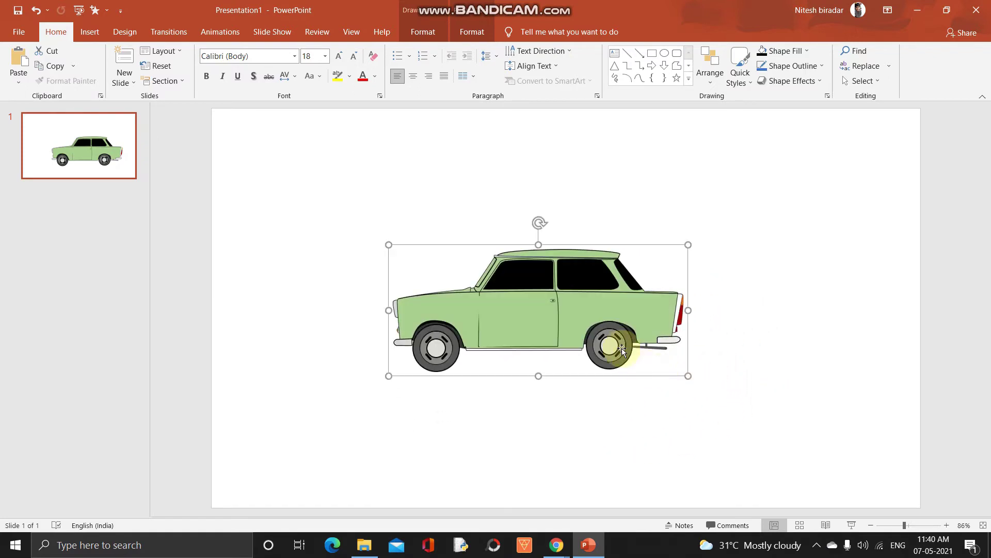
pyautogui.moveTo(570, 312)
pyautogui.mouseDown()
pyautogui.moveTo(774, 402)
pyautogui.moveTo(804, 398)
pyautogui.mouseUp()
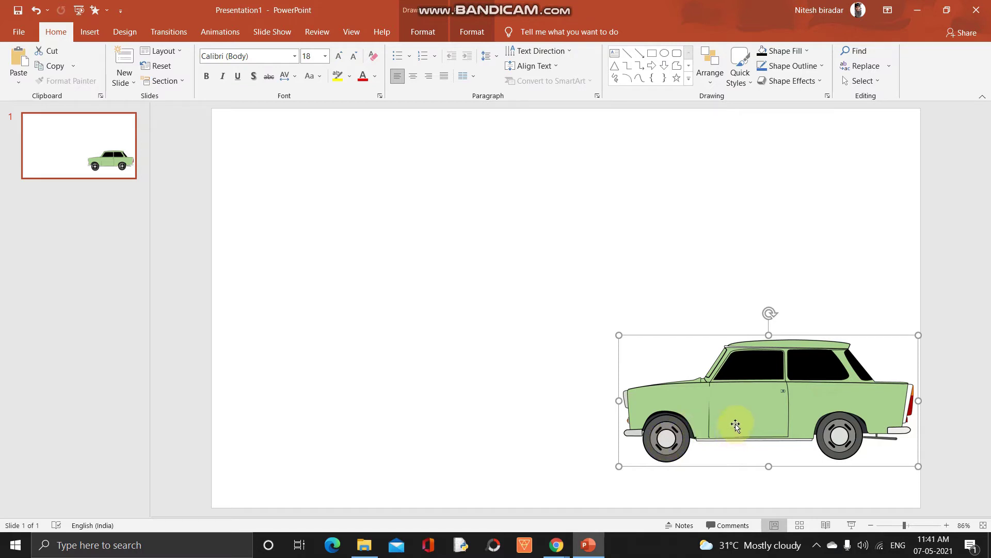
# Select the front and rear wheel parts inside the car group, then switch to Animations
pyautogui.click(539, 389)
pyautogui.moveTo(570, 290); pyautogui.dragTo(608, 467)
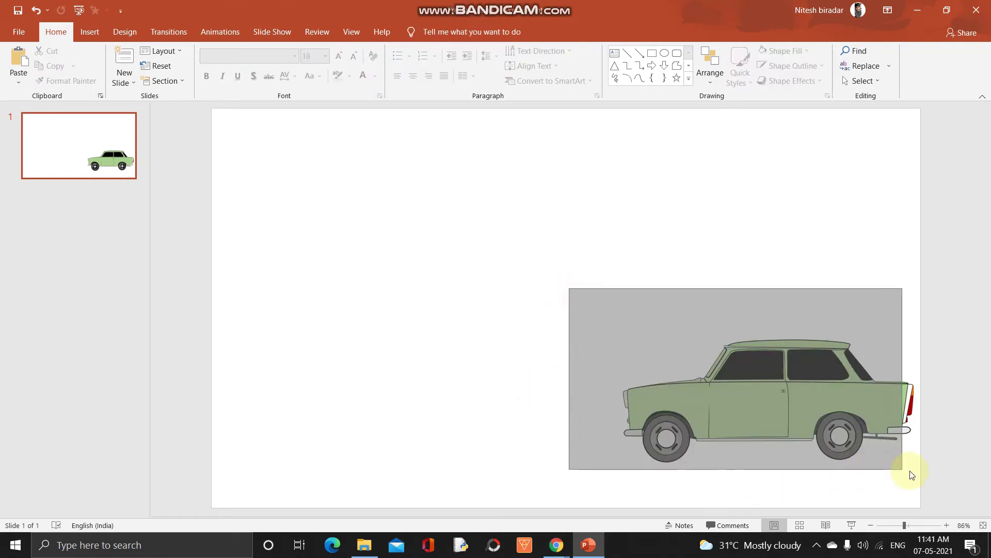
pyautogui.moveTo(855, 469); pyautogui.dragTo(918, 475)
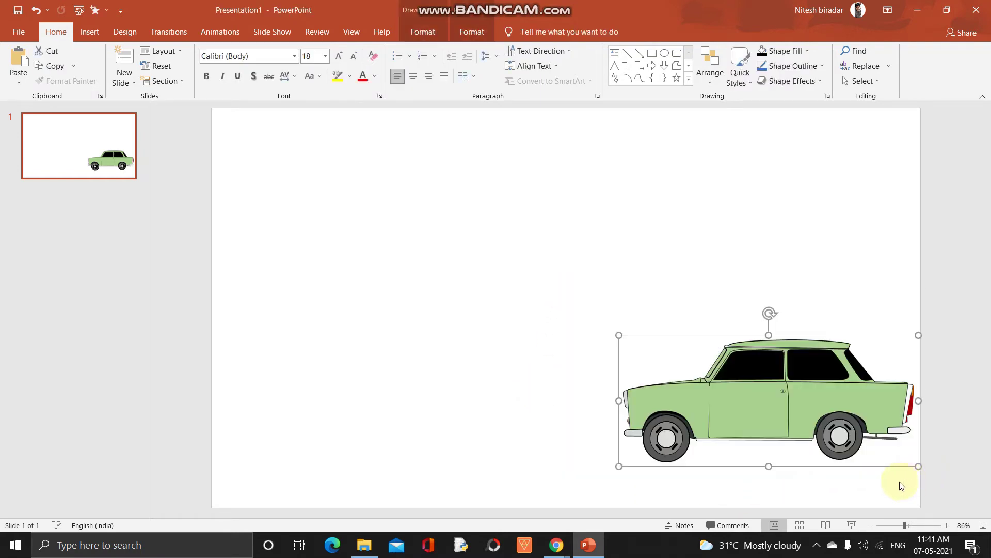
pyautogui.click(666, 438)
pyautogui.keyDown('shift'); pyautogui.click(680, 447); pyautogui.keyUp('shift')
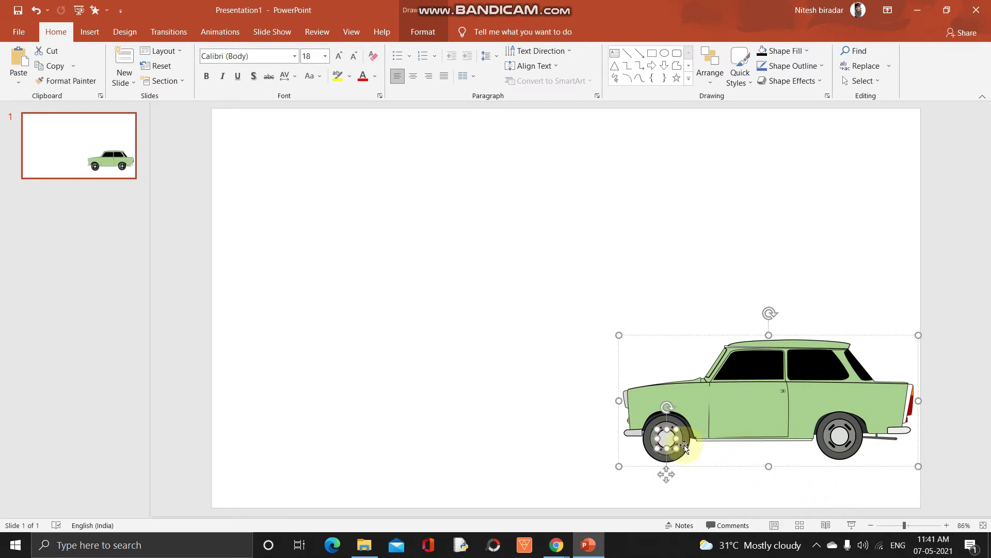
pyautogui.keyDown('shift'); pyautogui.click(829, 447); pyautogui.keyUp('shift')
pyautogui.keyDown('shift'); pyautogui.click(841, 440); pyautogui.keyUp('shift')
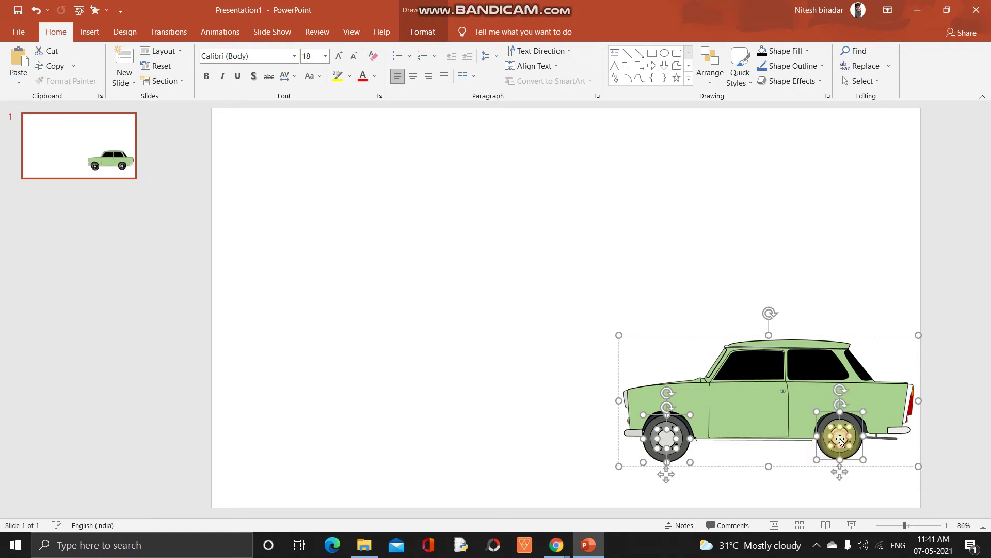
pyautogui.click(480, 427)
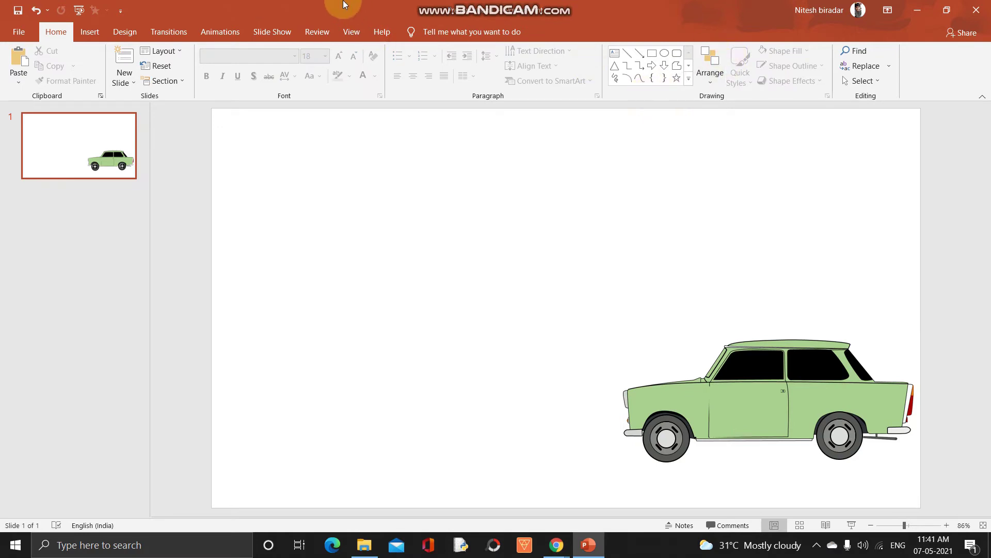
pyautogui.click(211, 32)
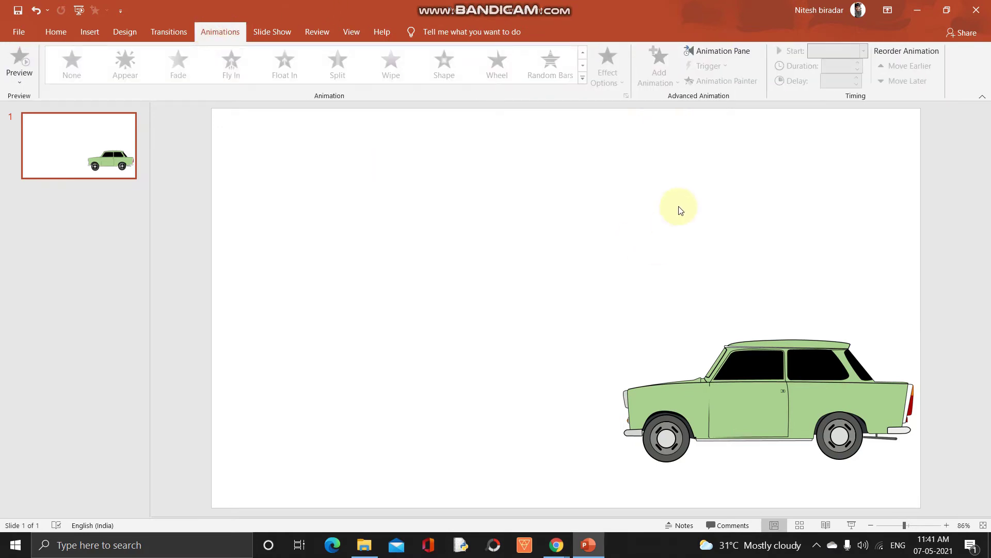
# Give the grouped car a Lines motion path heading left, shown in the Animation Pane
pyautogui.click(717, 410)
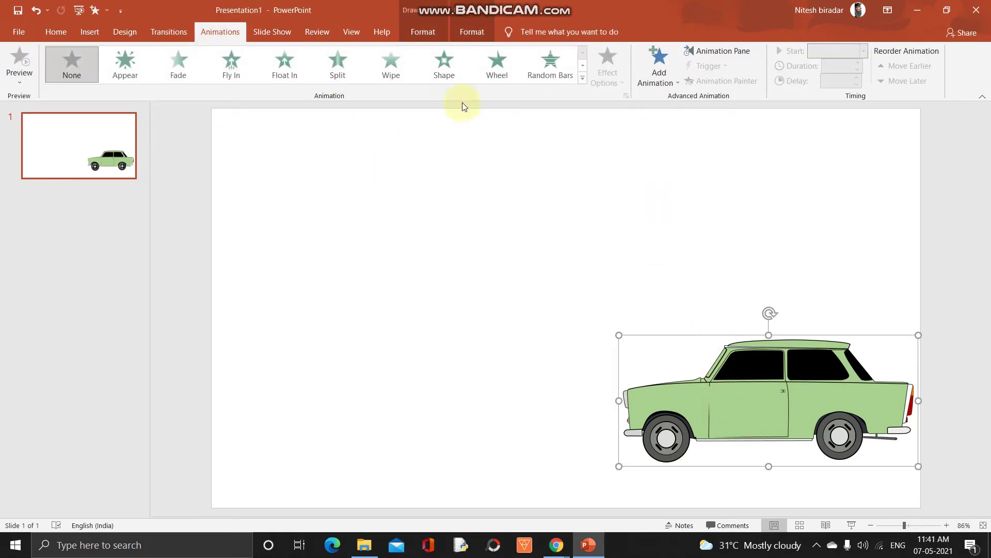
pyautogui.click(733, 55)
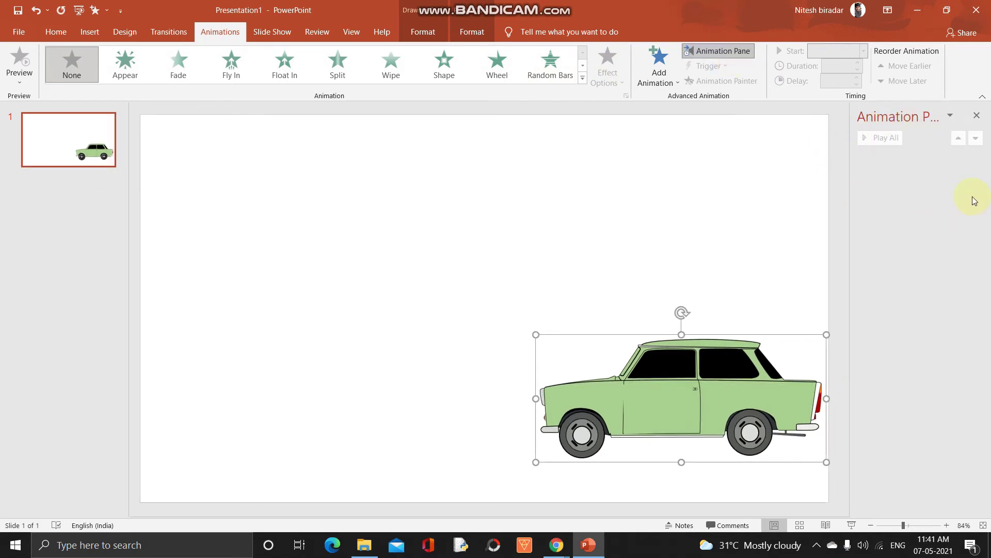
pyautogui.click(583, 77)
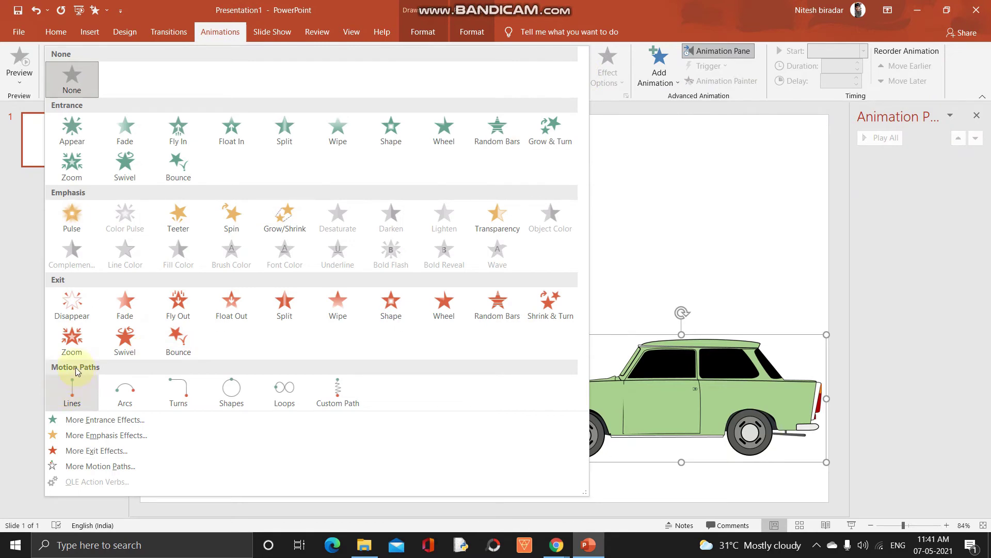
pyautogui.click(71, 399)
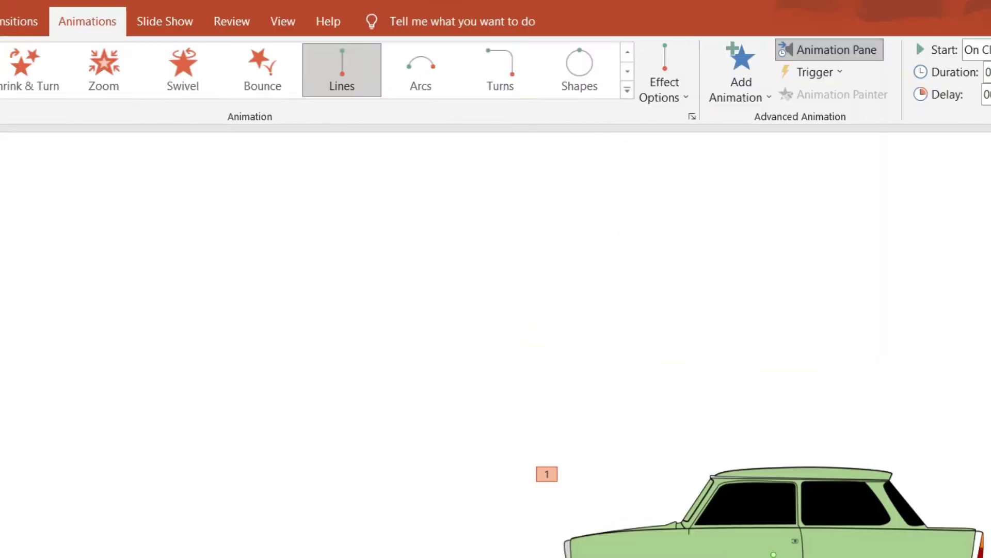
pyautogui.click(671, 85)
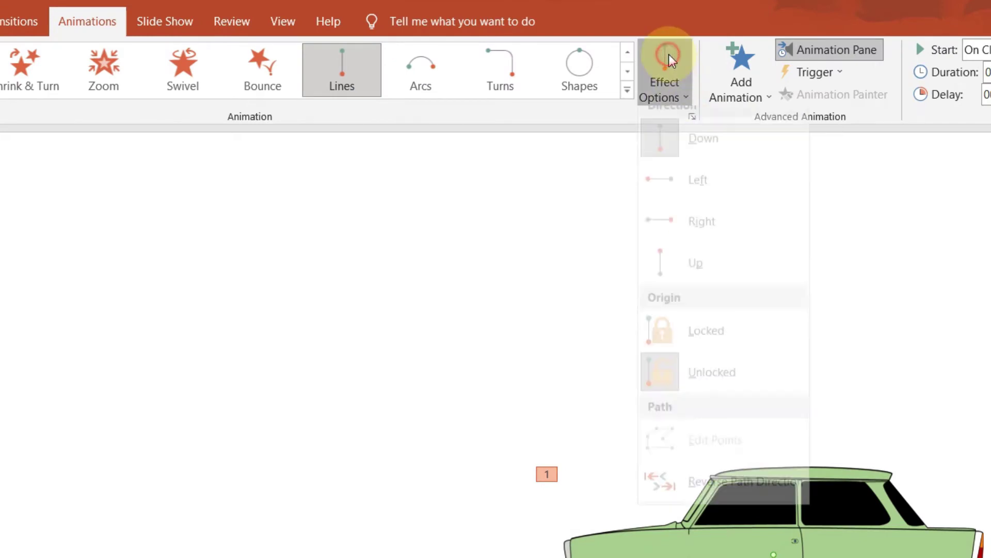
pyautogui.click(676, 196)
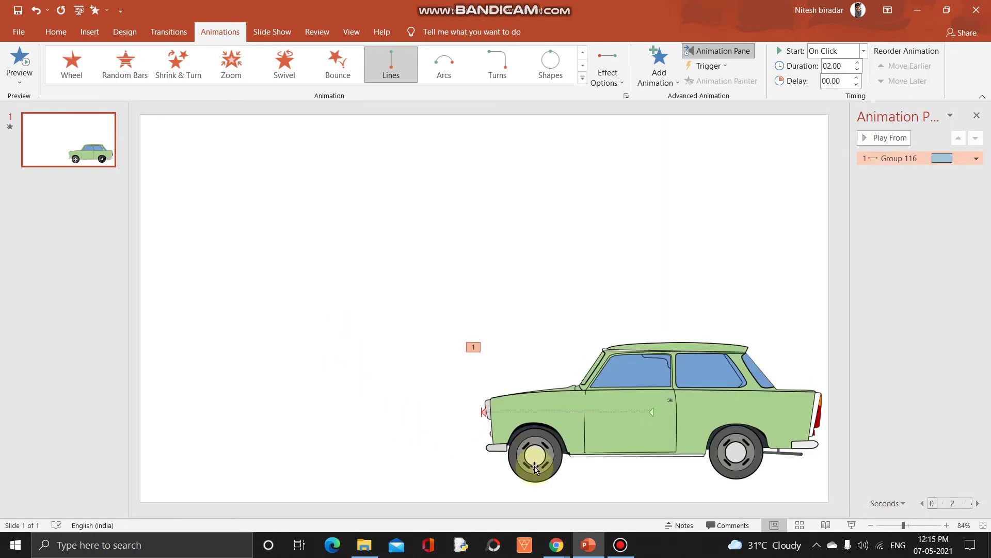
# Select the car and both wheels with their hubs, then drag the car's path end further left
pyautogui.click(875, 140)
pyautogui.click(552, 470)
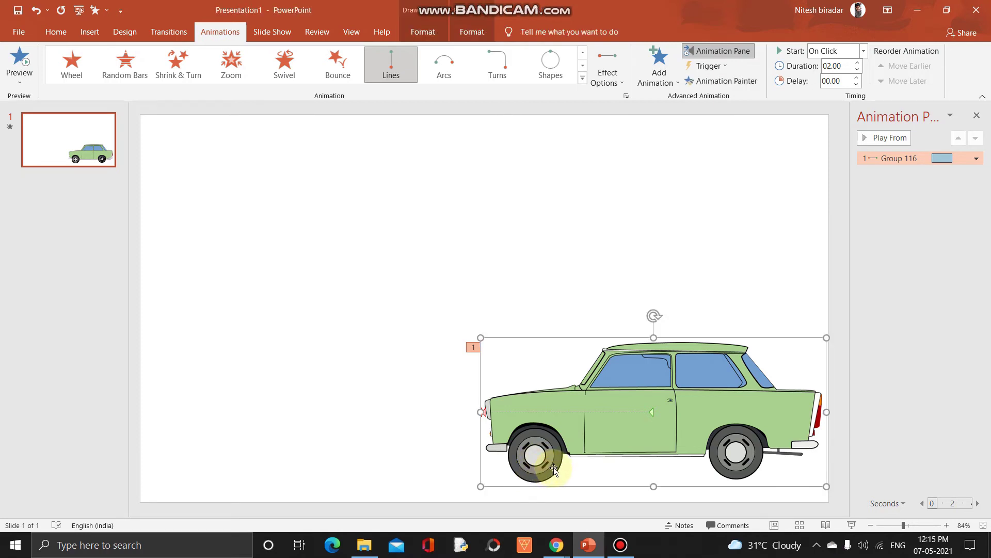
pyautogui.click(553, 468)
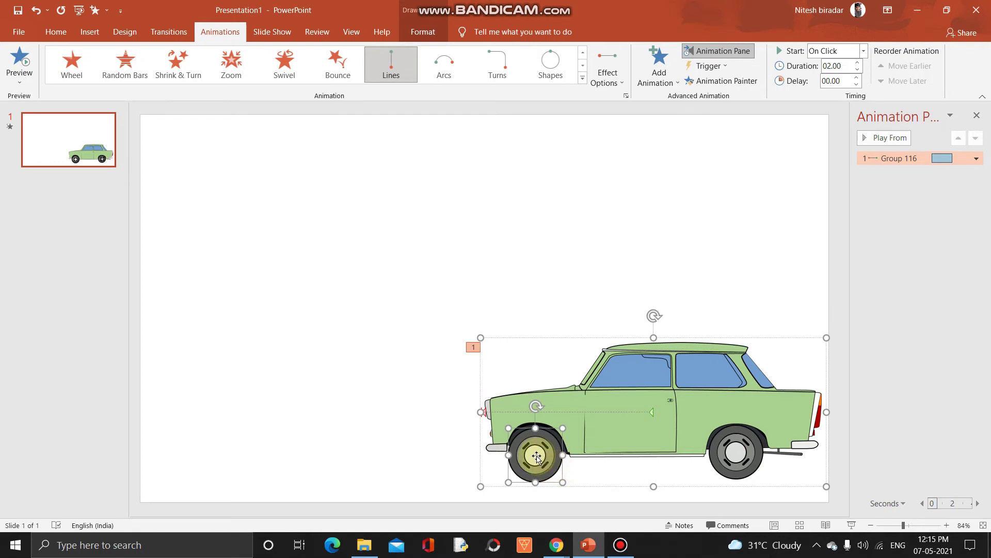
pyautogui.keyDown('shift'); pyautogui.click(537, 457); pyautogui.keyUp('shift')
pyautogui.keyDown('shift'); pyautogui.click(728, 462); pyautogui.keyUp('shift')
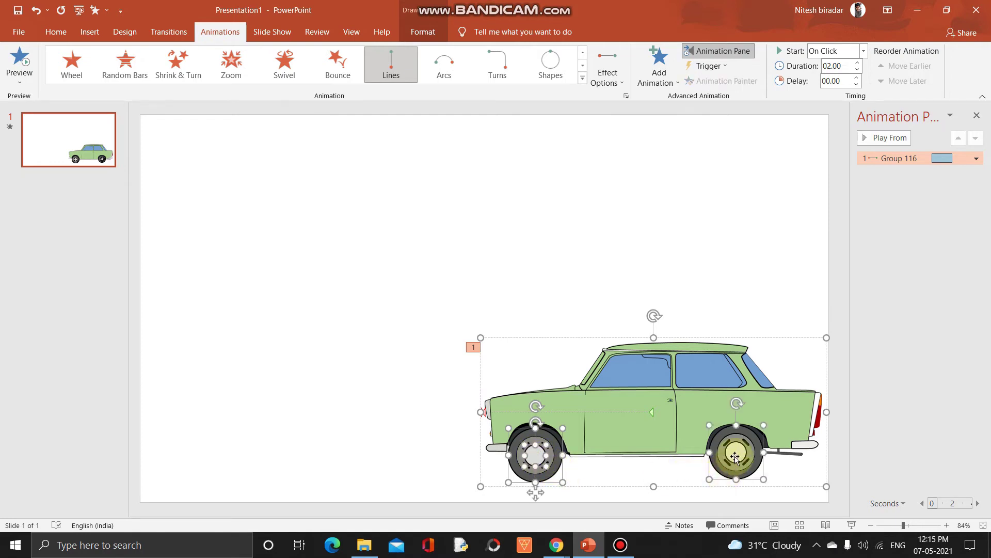
pyautogui.keyDown('shift'); pyautogui.click(734, 457); pyautogui.keyUp('shift')
pyautogui.keyDown('shift'); pyautogui.click(721, 456); pyautogui.keyUp('shift')
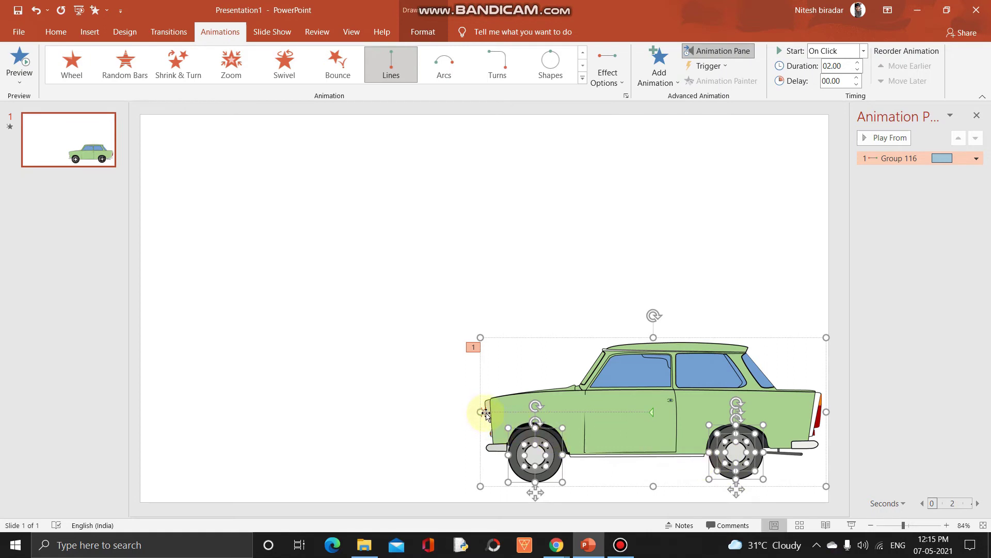
pyautogui.click(484, 413)
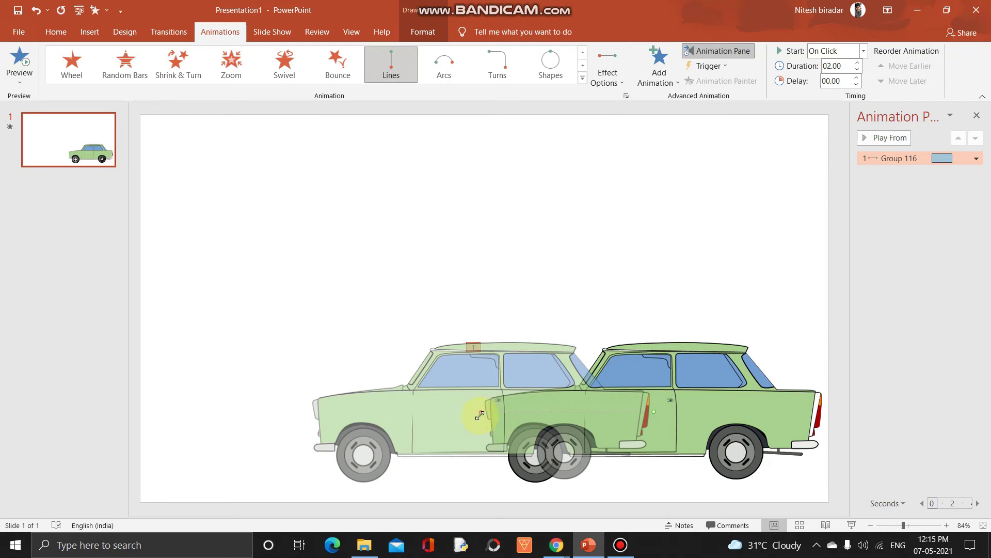
pyautogui.moveTo(449, 412); pyautogui.dragTo(313, 386)
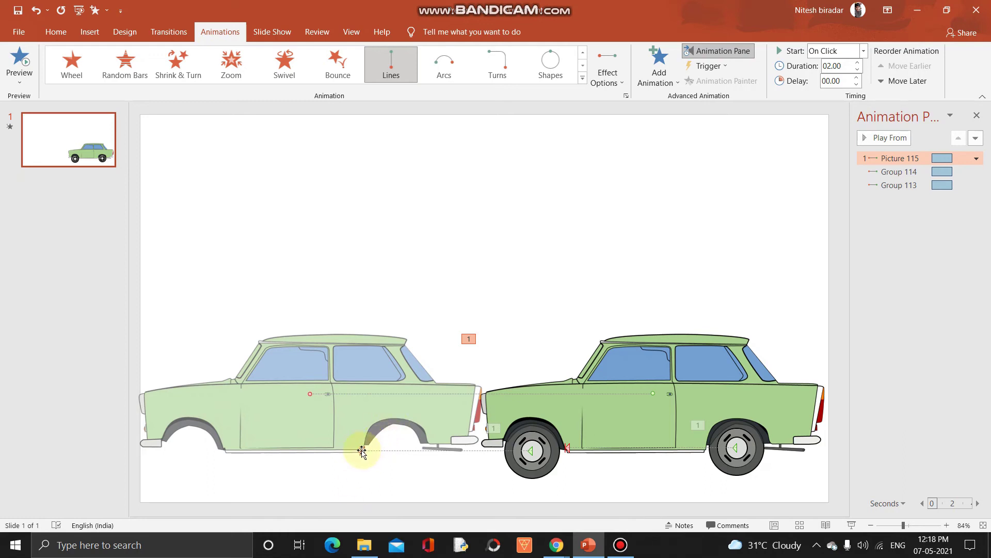
# Set all three path animations to start With Previous and drag both wheels' path ends left under the car
pyautogui.click(362, 450)
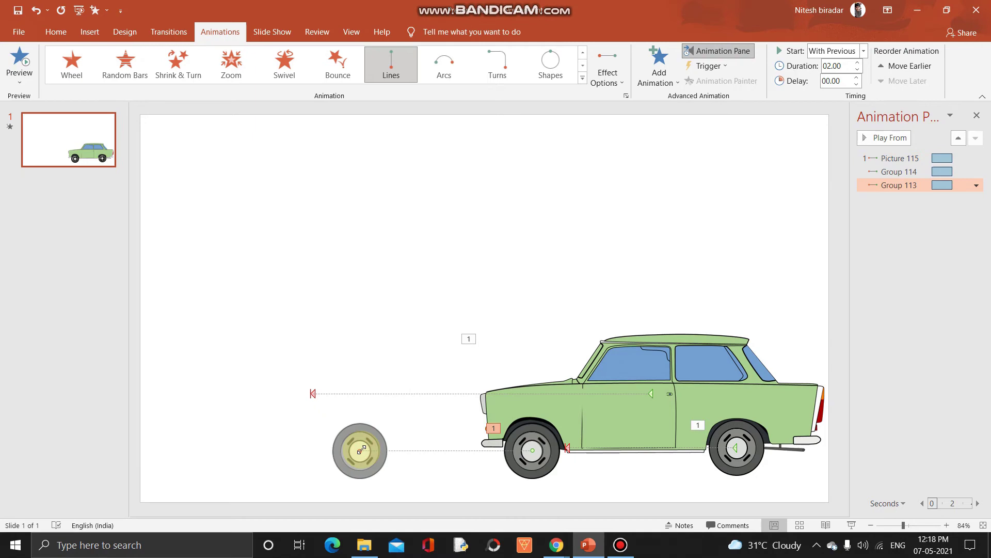
pyautogui.keyDown('ctrl'); pyautogui.click(898, 171); pyautogui.keyUp('ctrl')
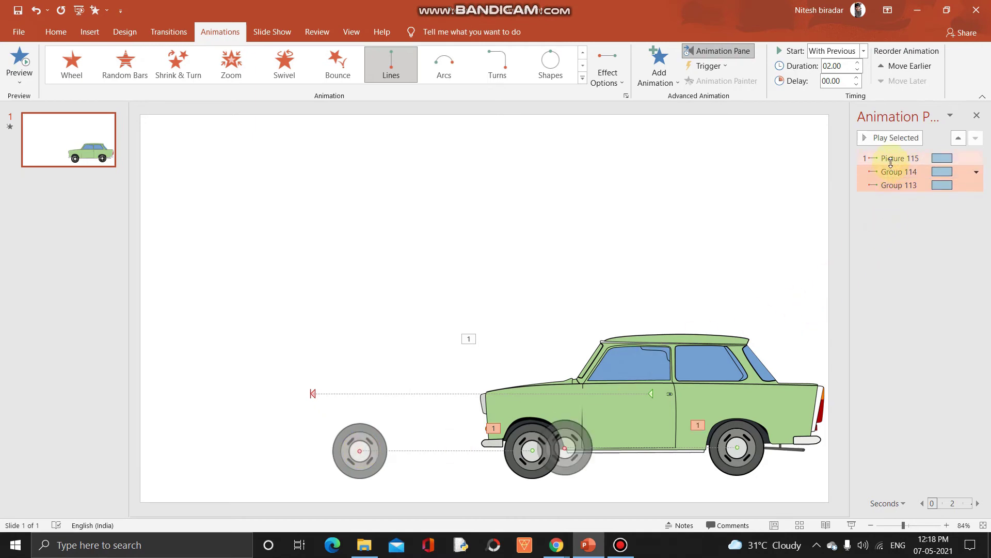
pyautogui.keyDown('ctrl'); pyautogui.click(891, 160); pyautogui.keyUp('ctrl')
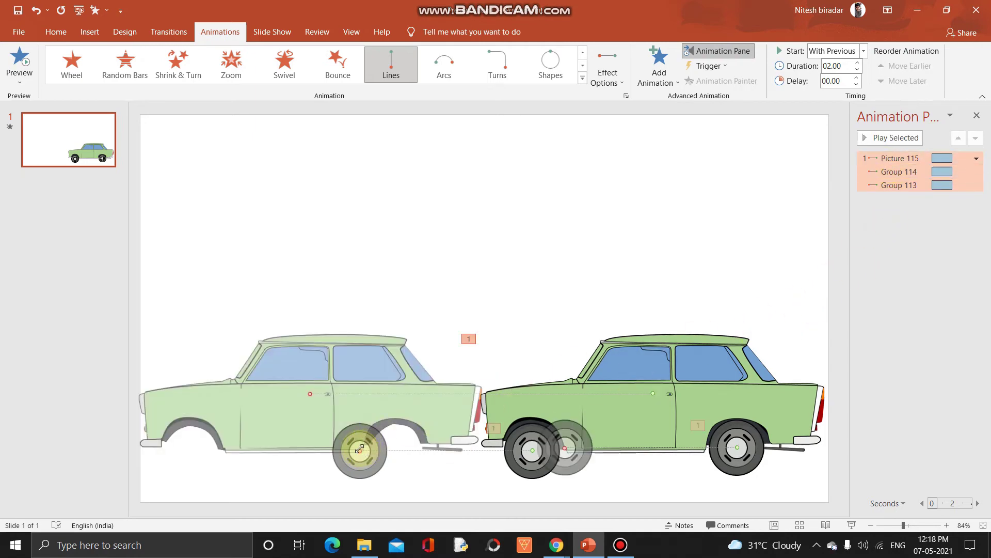
pyautogui.moveTo(358, 450); pyautogui.dragTo(189, 426)
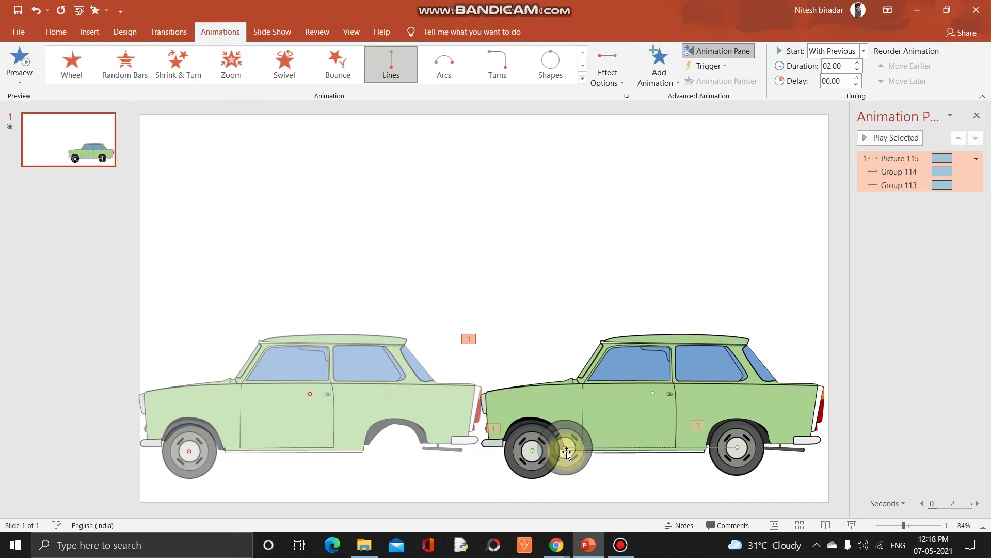
pyautogui.moveTo(565, 449); pyautogui.dragTo(395, 449)
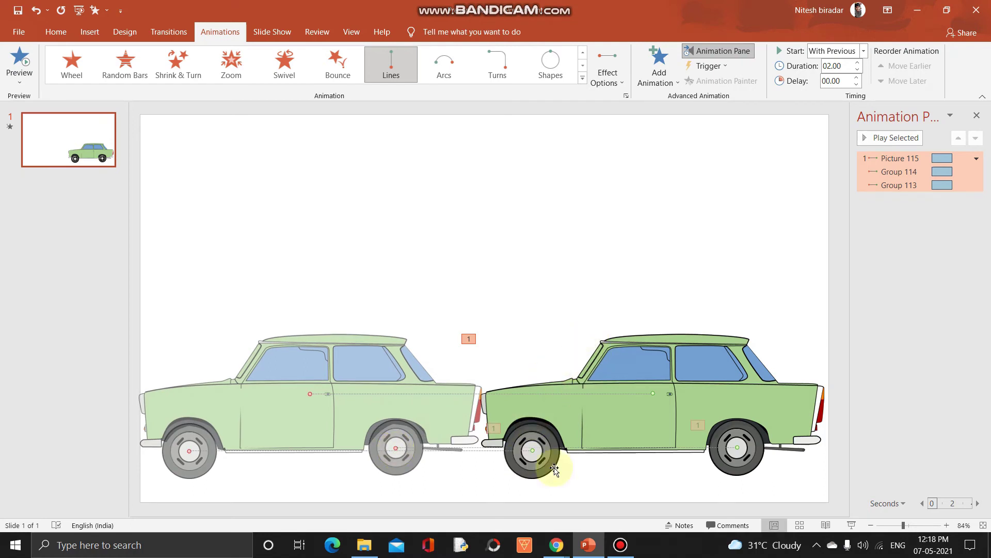
# Preview the car and wheels moving left together
pyautogui.click(869, 141)
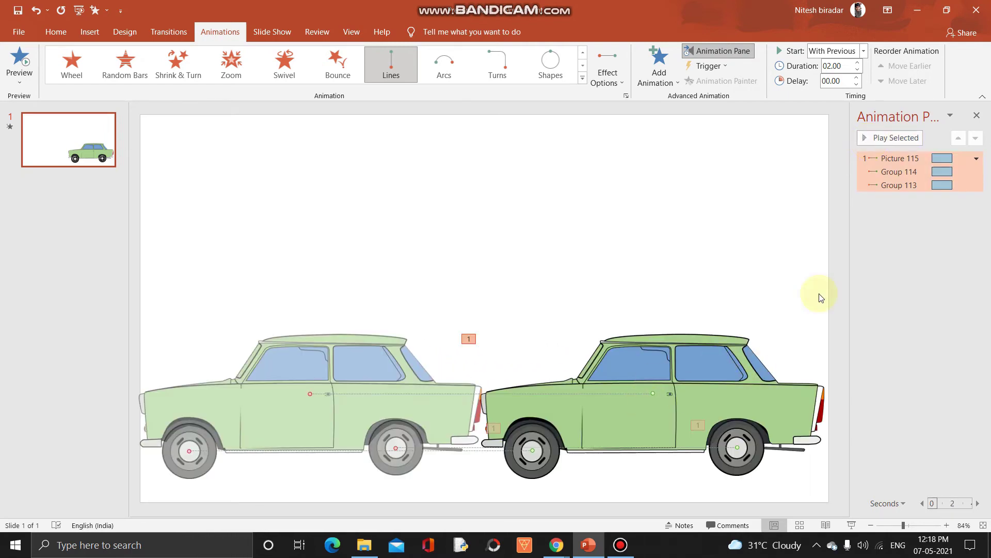
pyautogui.click(904, 140)
pyautogui.click(912, 138)
# Select only the car's motion animation in the pane, undoing and redoing the last change
pyautogui.click(888, 160)
pyautogui.click(888, 160)
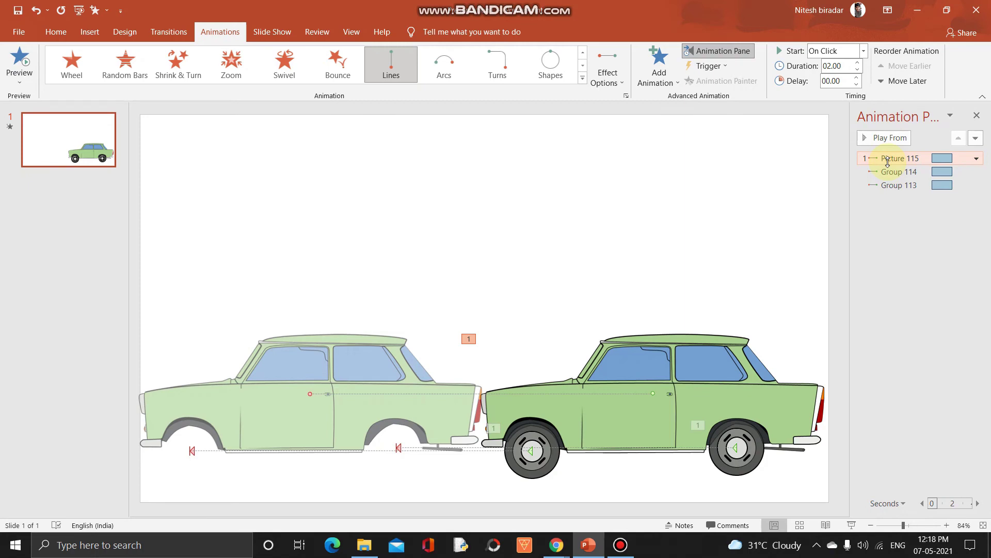
pyautogui.hotkey('ctrl', 'z')
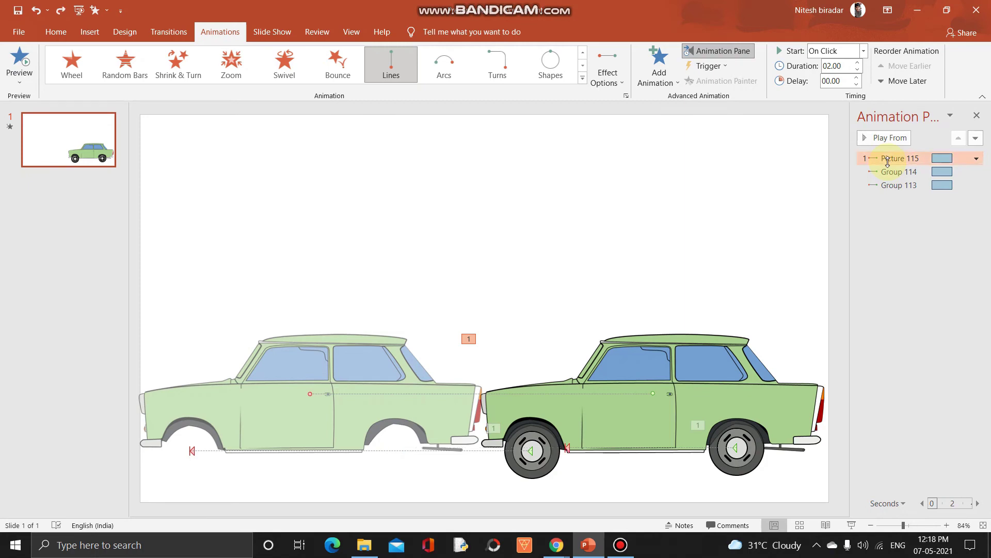
pyautogui.hotkey('ctrl', 'y')
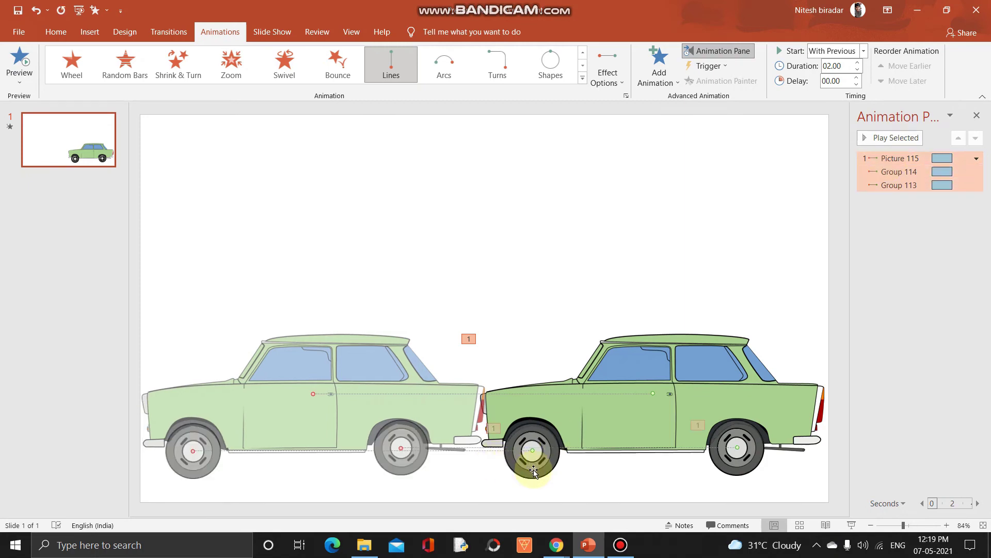
# Select both wheels and add a Spin emphasis animation to them
pyautogui.click(534, 472)
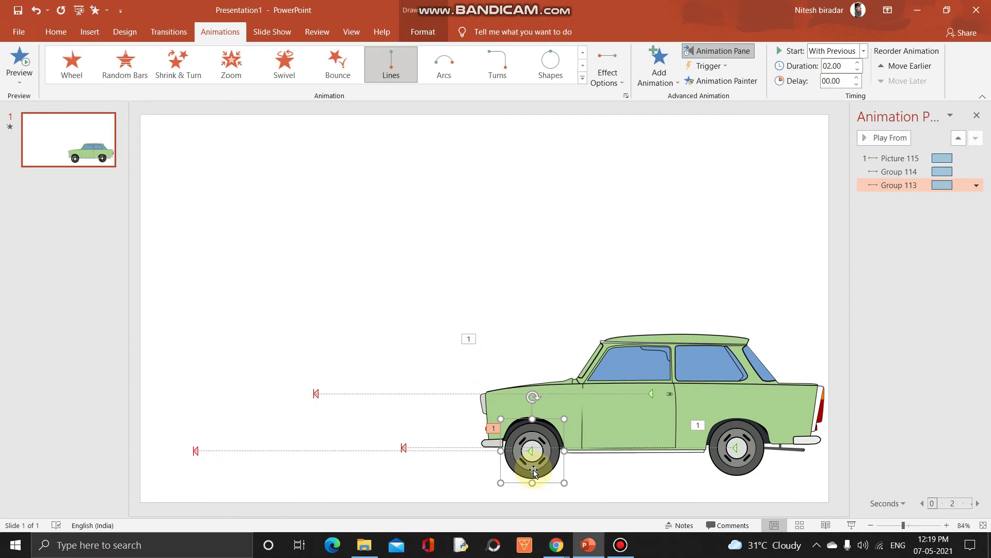
pyautogui.keyDown('shift'); pyautogui.click(739, 472); pyautogui.keyUp('shift')
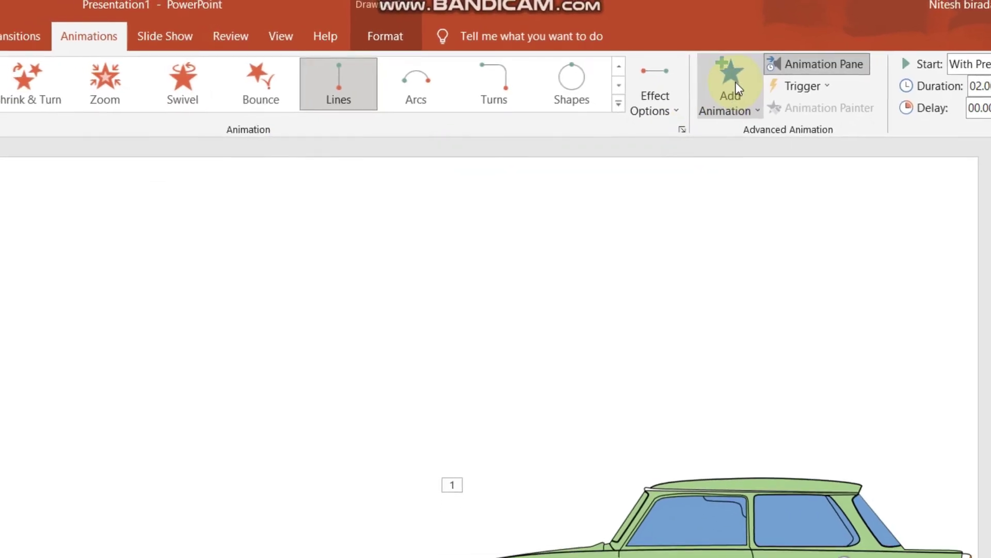
pyautogui.click(713, 82)
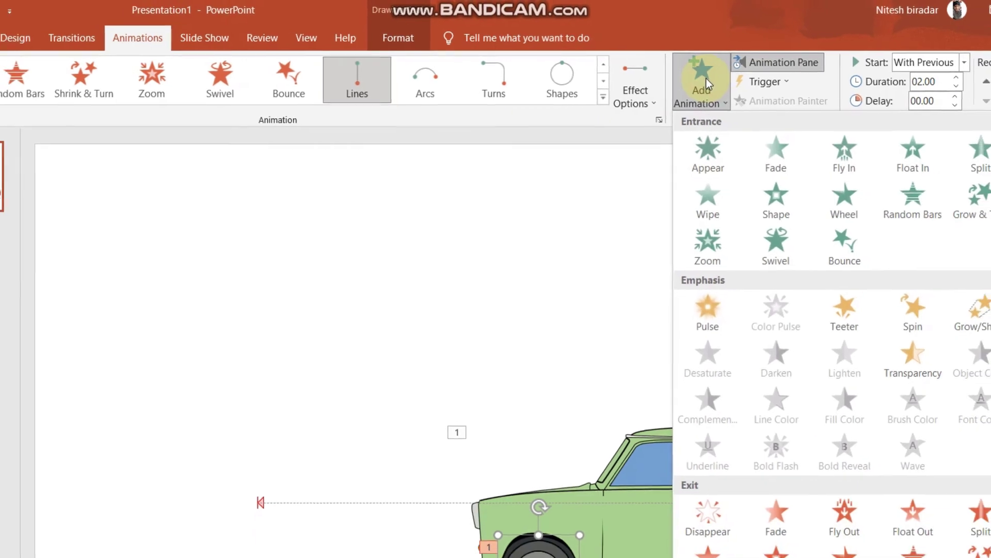
pyautogui.click(869, 281)
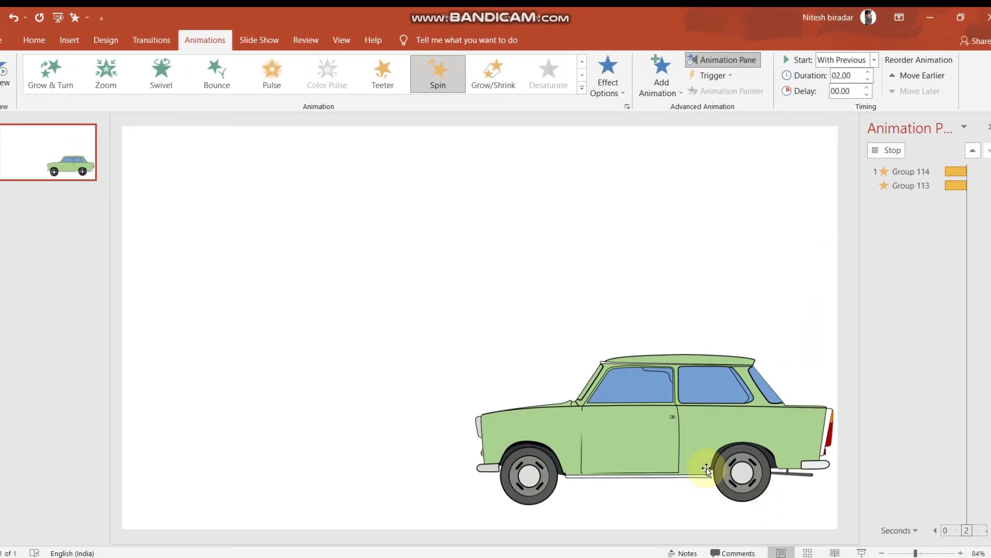
# Set the wheels' Spin effect to Counterclockwise
pyautogui.click(898, 150)
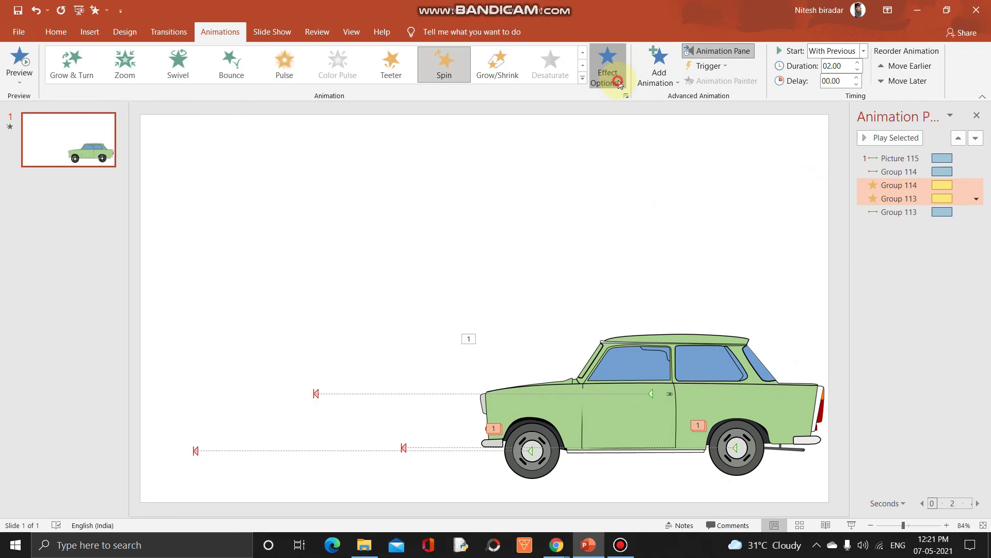
pyautogui.click(618, 83)
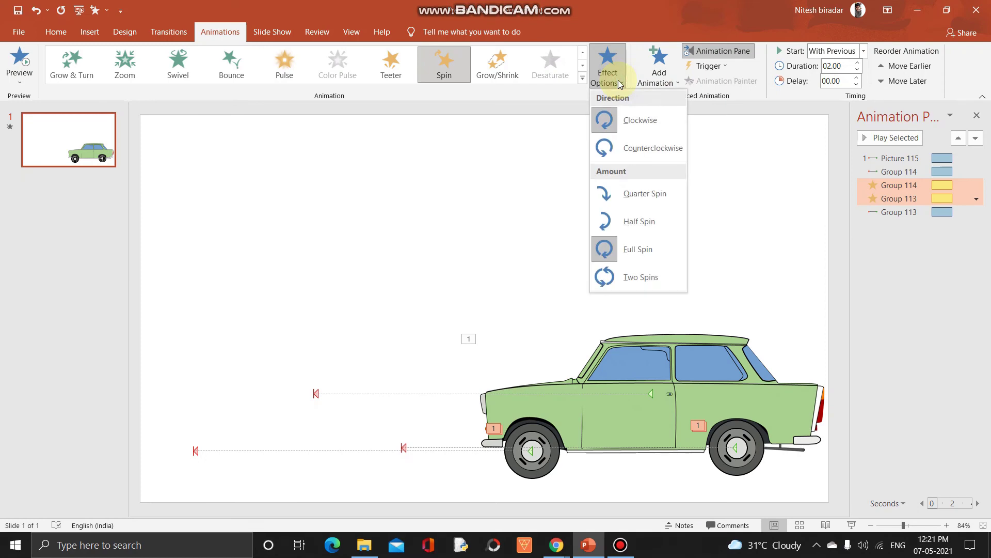
pyautogui.click(624, 149)
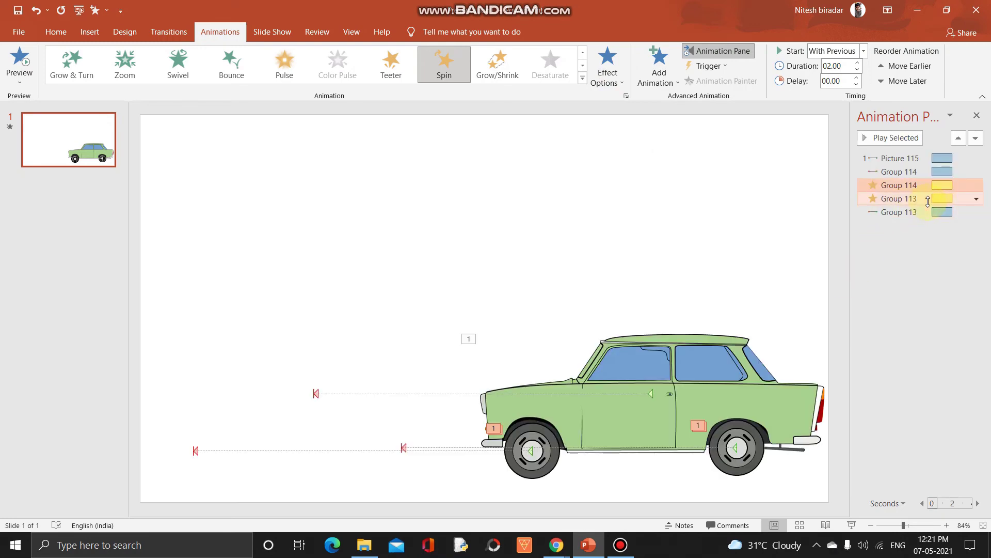
# Play the whole animation sequence from the Animation Pane to check it
pyautogui.keyDown('ctrl'); pyautogui.click(927, 200); pyautogui.keyUp('ctrl')
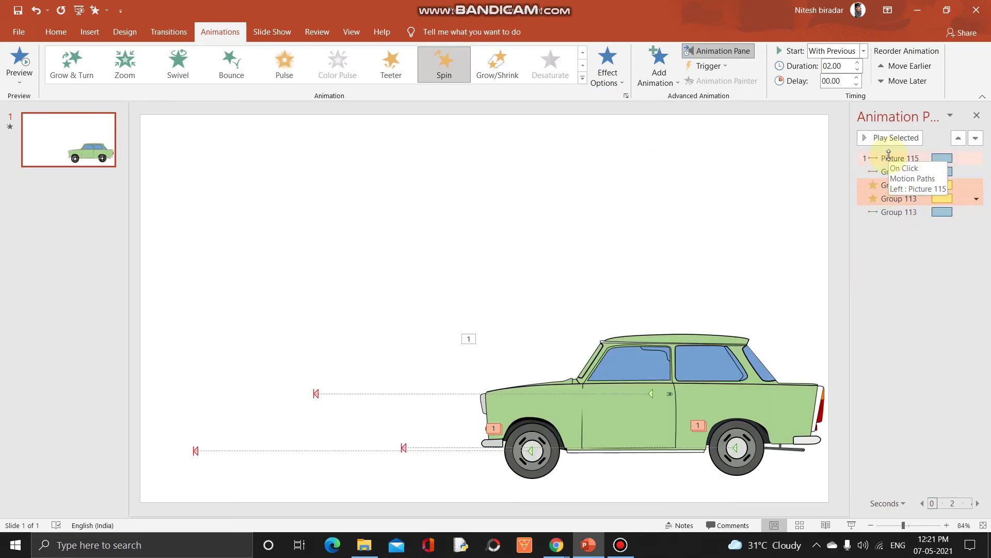
pyautogui.click(783, 228)
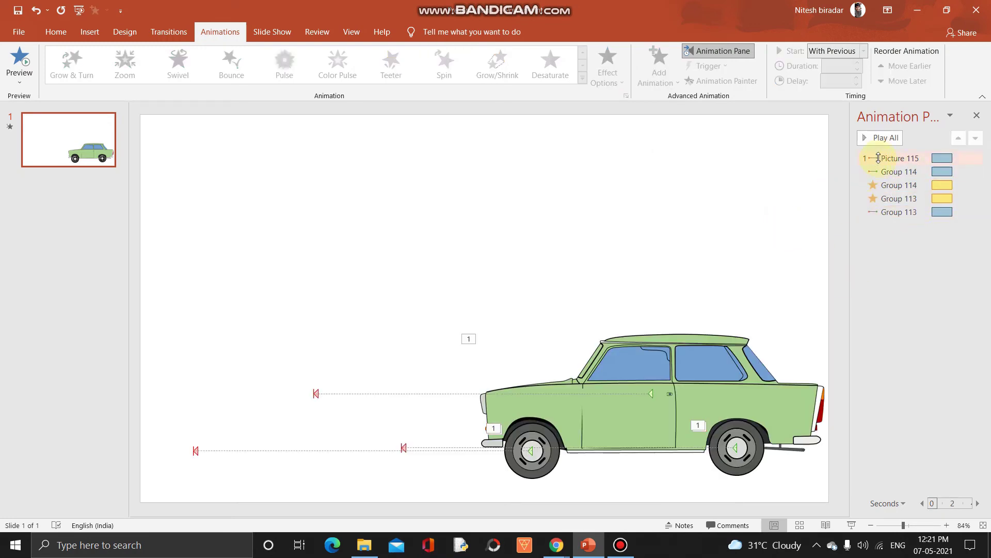
pyautogui.click(883, 140)
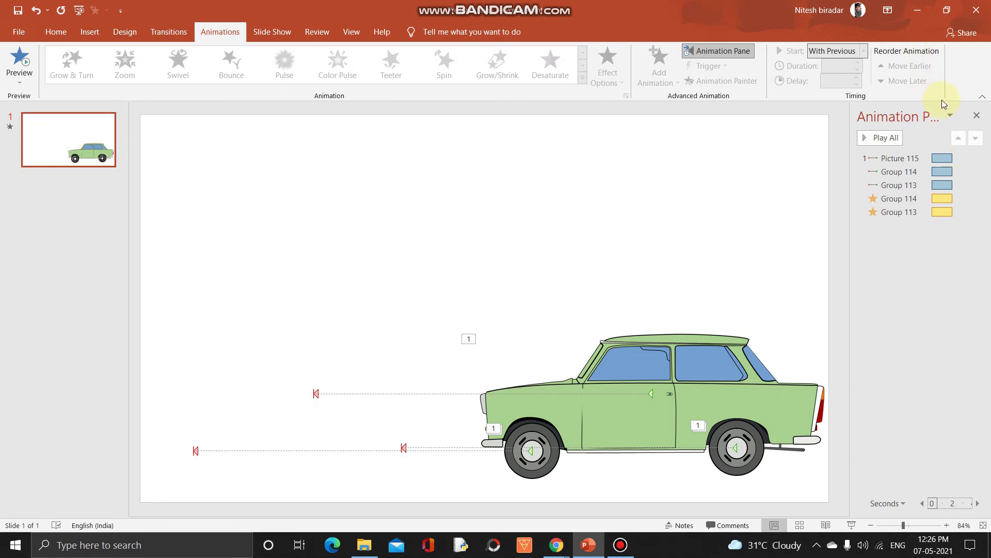
pyautogui.click(951, 114)
pyautogui.click(950, 115)
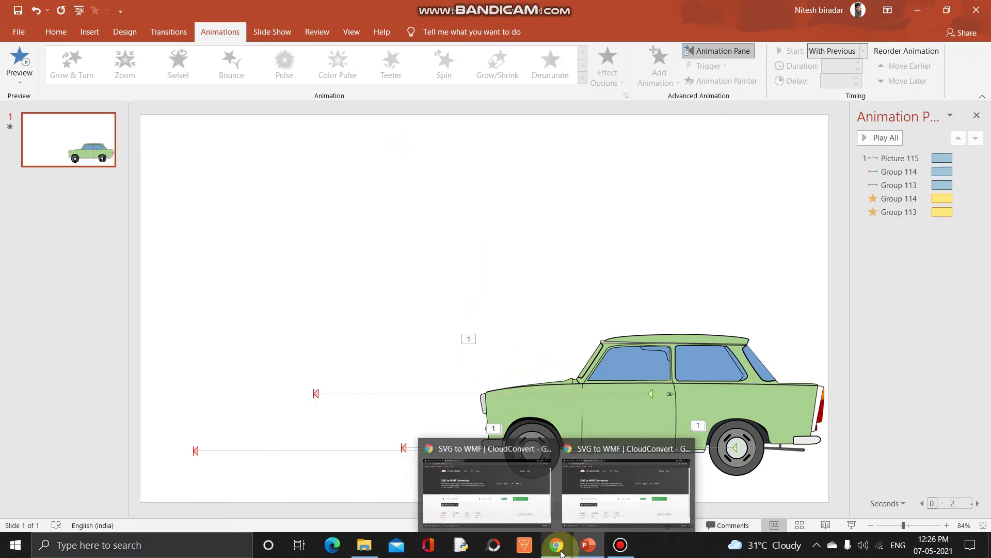
pyautogui.moveTo(556, 545)
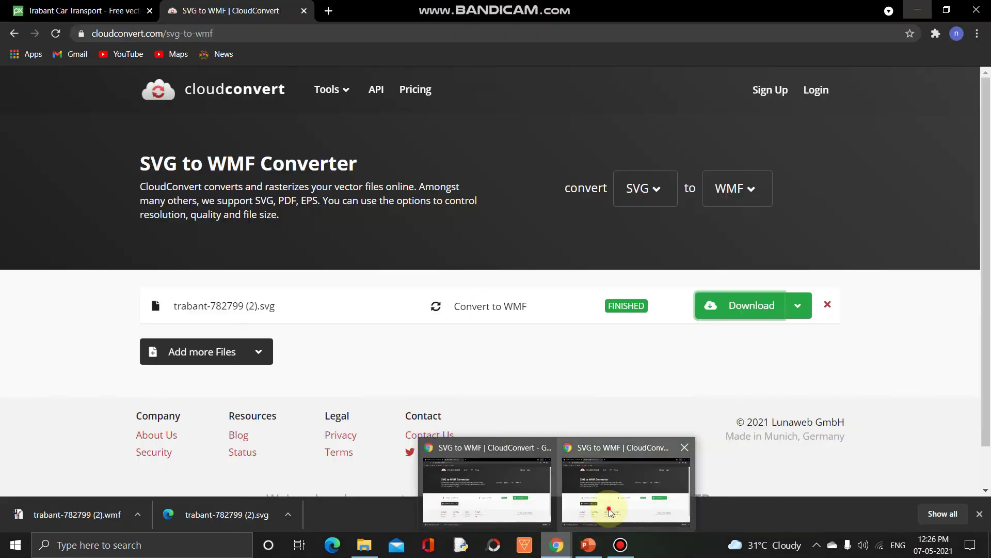
# In a new Chrome tab, search Google for 'road background png'
pyautogui.click(599, 498)
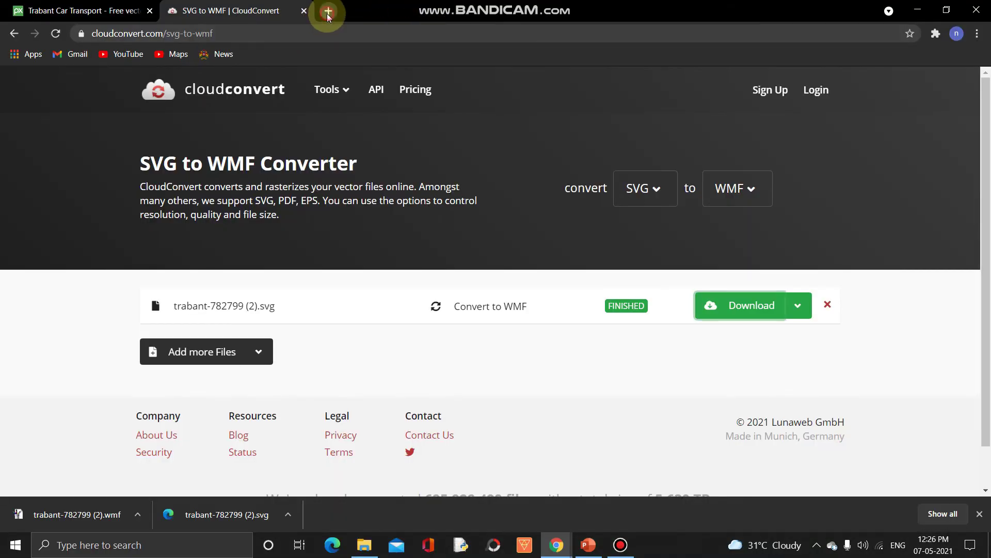
pyautogui.click(328, 11)
pyautogui.write('r')
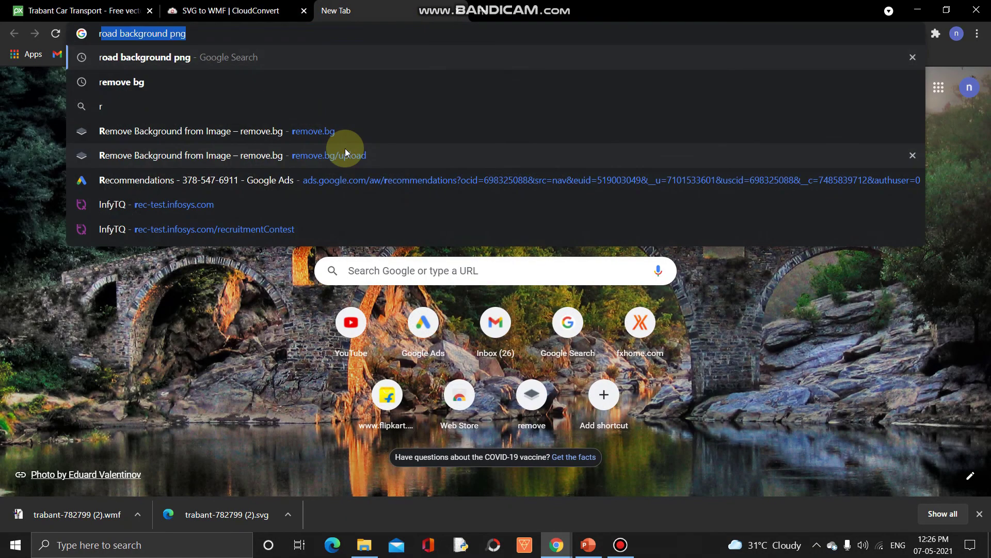
pyautogui.write('oad')
pyautogui.press('Return')
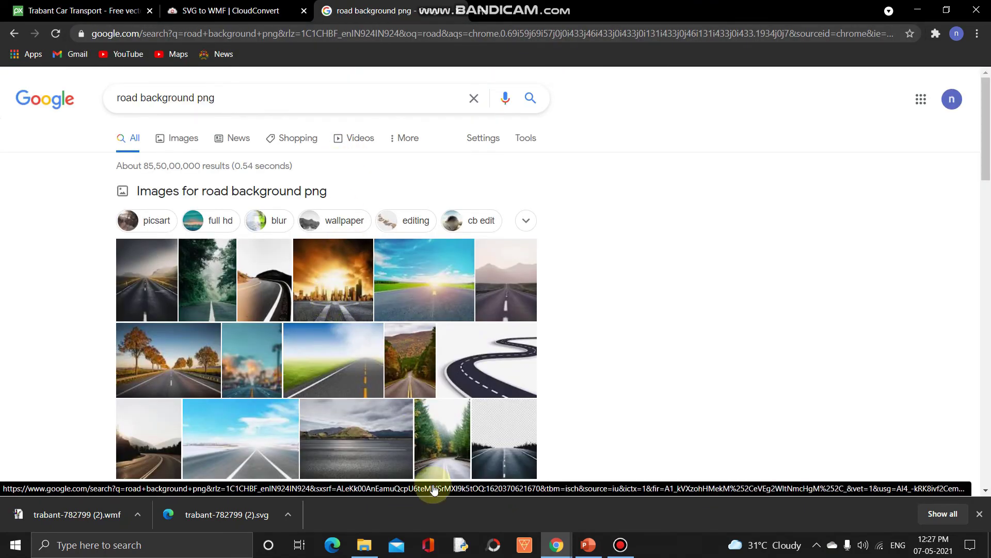
# Check the Downloads folder, then open the full image results for road backgrounds
pyautogui.click(365, 548)
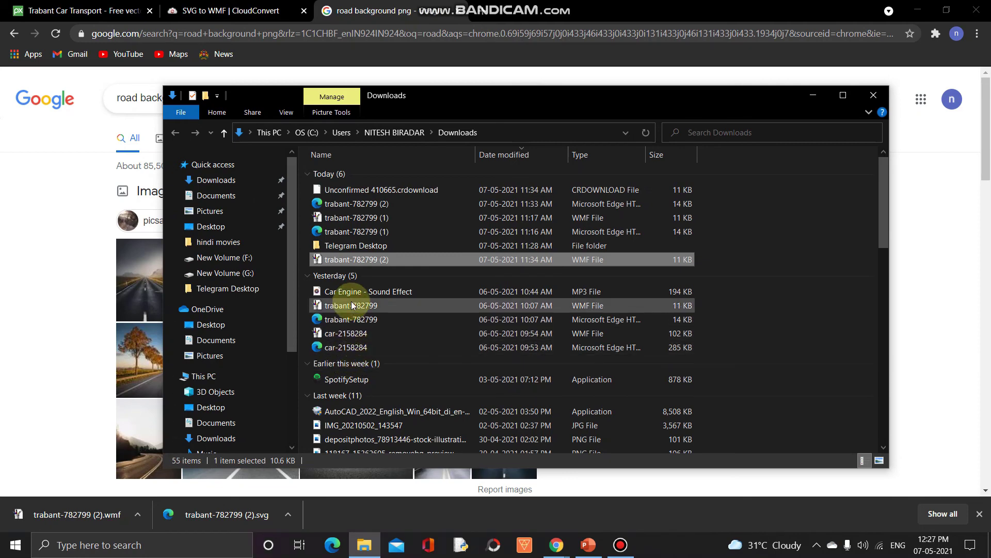
pyautogui.click(880, 94)
pyautogui.scroll(-5, 332, 258)
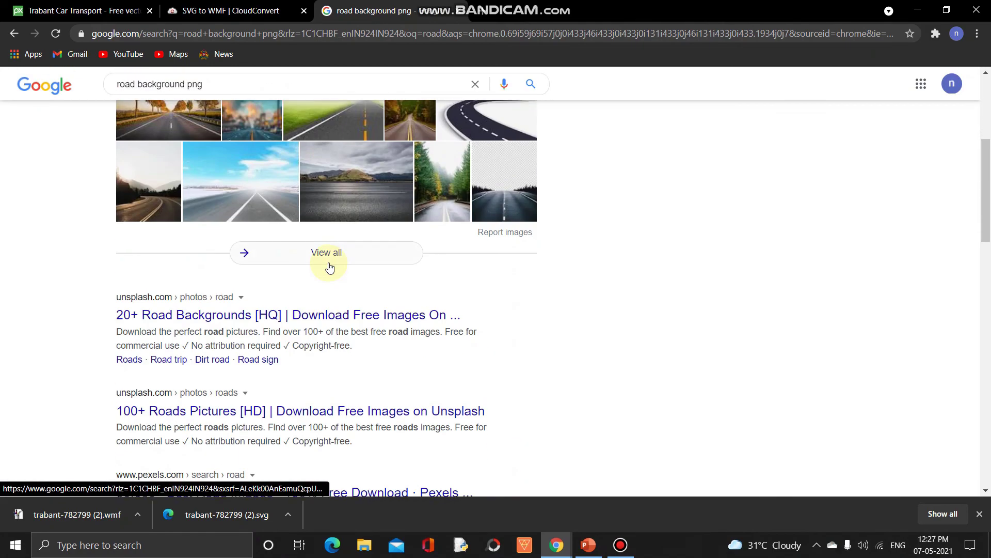
pyautogui.scroll(2, 329, 266)
pyautogui.click(362, 306)
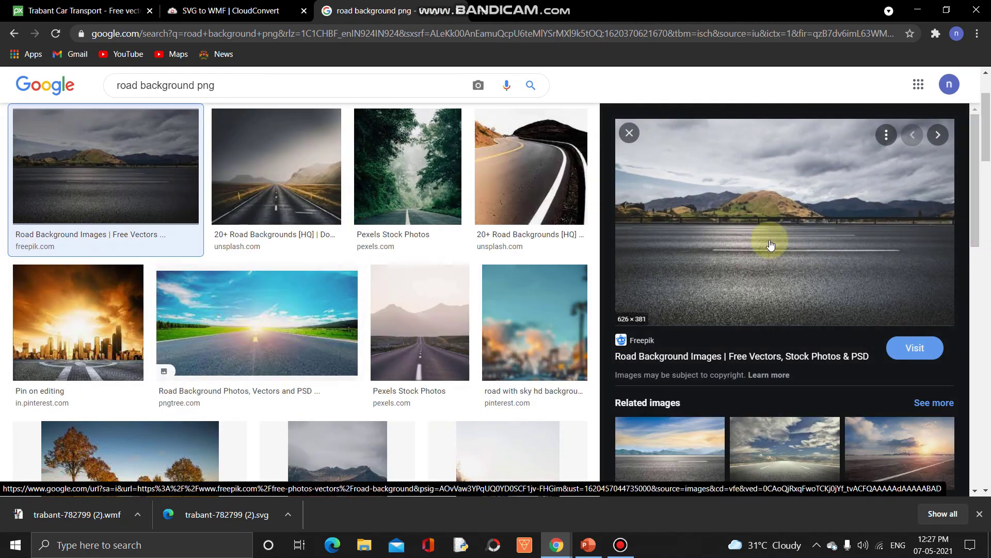
# Save the road image as road-clound-sky-moutain-background_1088-938 to New Volume (F:)
pyautogui.rightClick(763, 225)
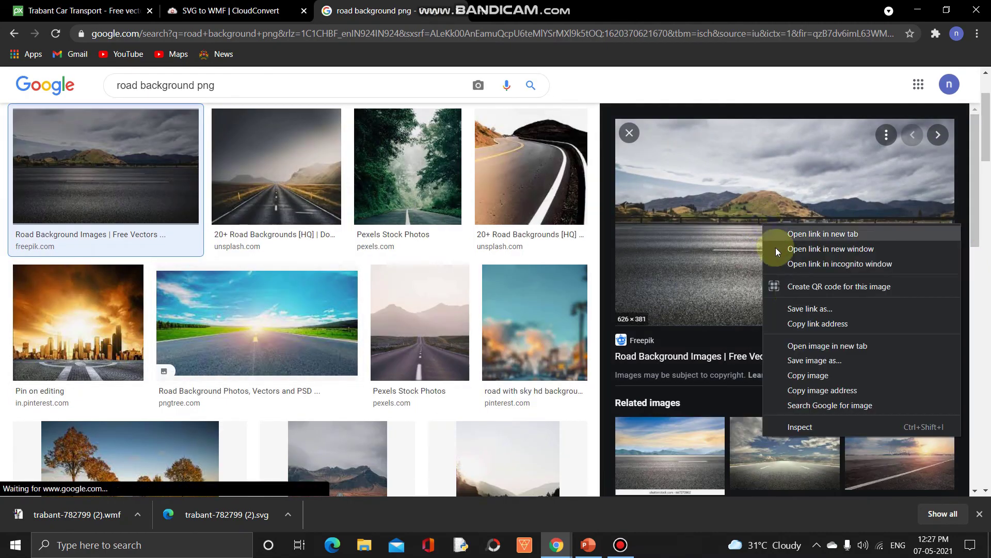
pyautogui.click(811, 366)
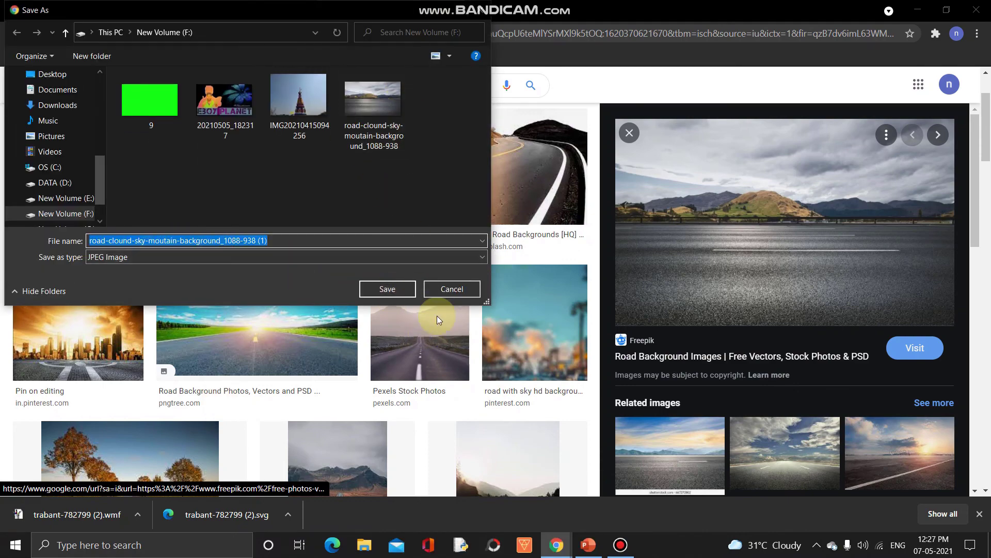
pyautogui.click(447, 290)
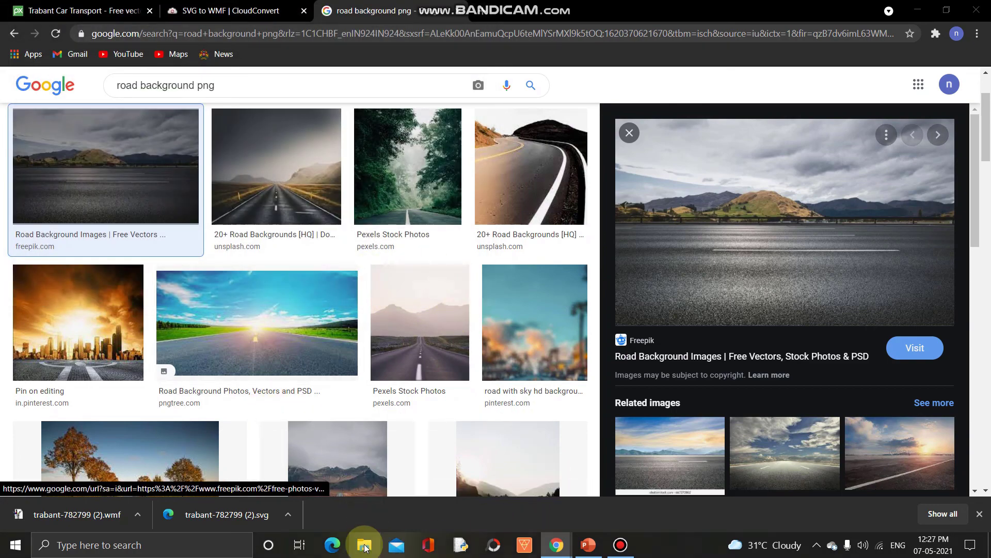
# Open New Volume (F:) in File Explorer and copy the road-clound-sky-moutain-background_1088-938 image
pyautogui.click(364, 545)
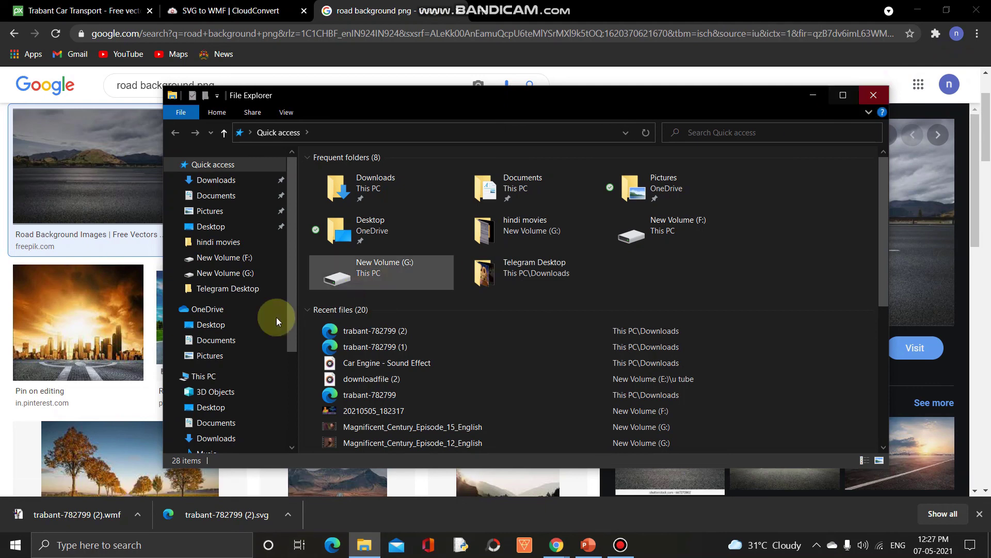
pyautogui.scroll(-2, 201, 351)
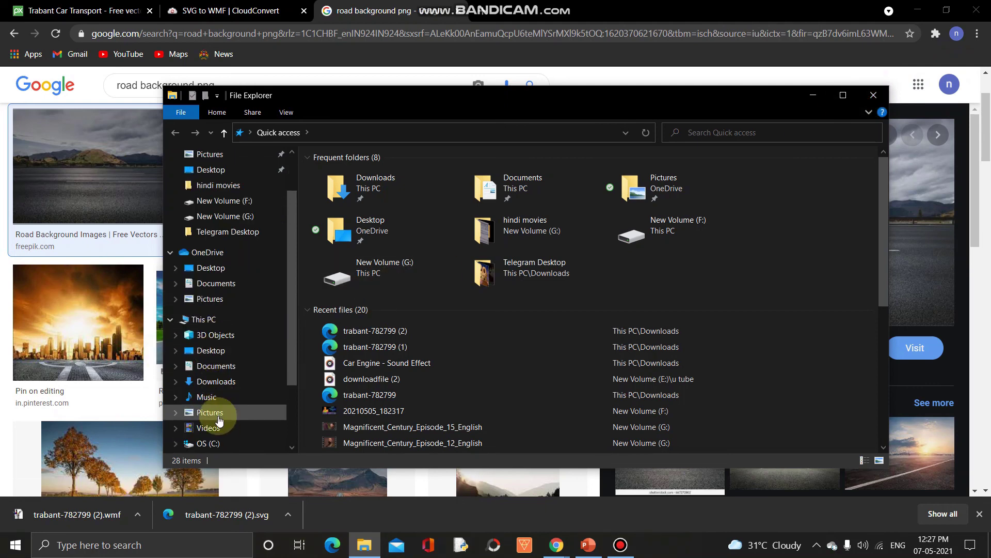
pyautogui.scroll(-2, 217, 364)
pyautogui.click(245, 429)
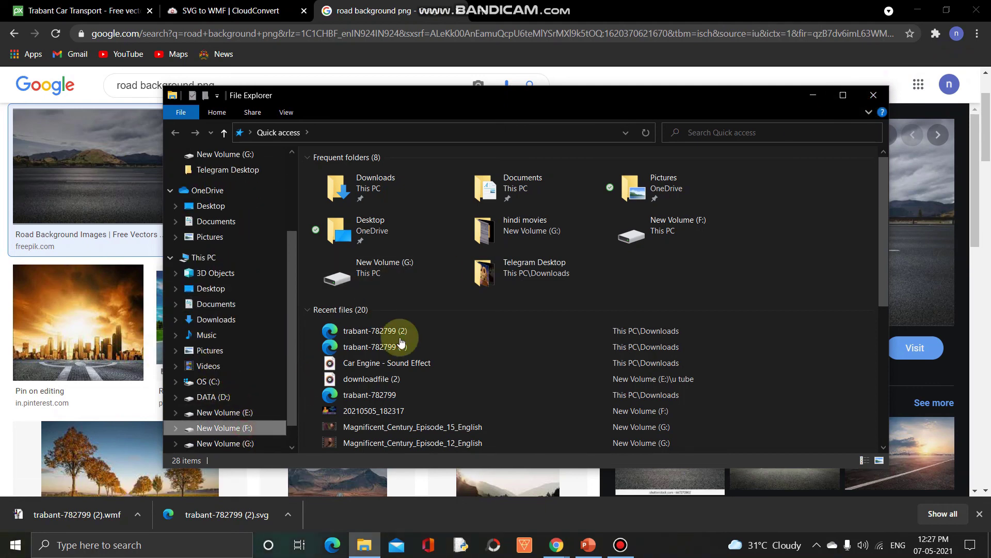
pyautogui.scroll(-5, 499, 288)
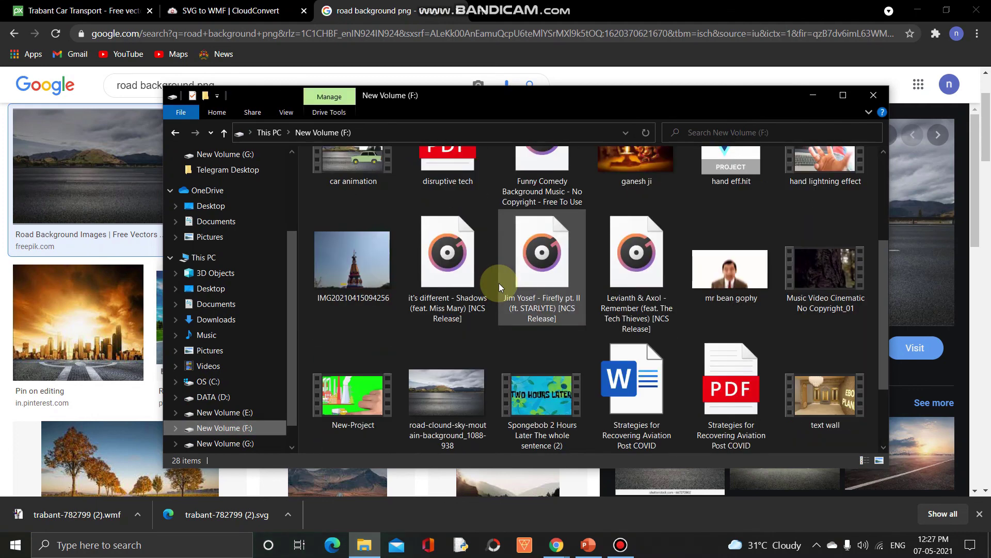
pyautogui.scroll(-1, 498, 287)
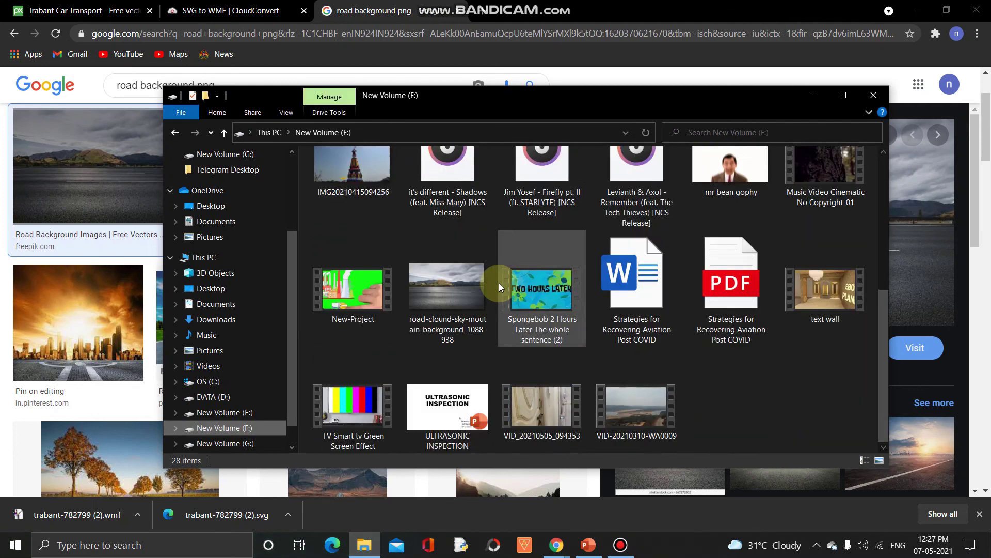
pyautogui.click(439, 293)
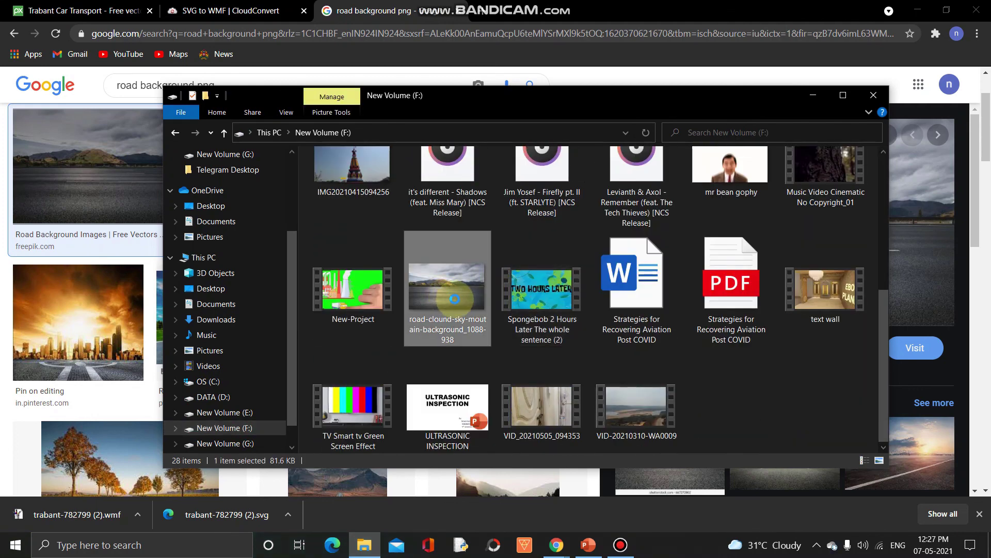
pyautogui.rightClick(455, 299)
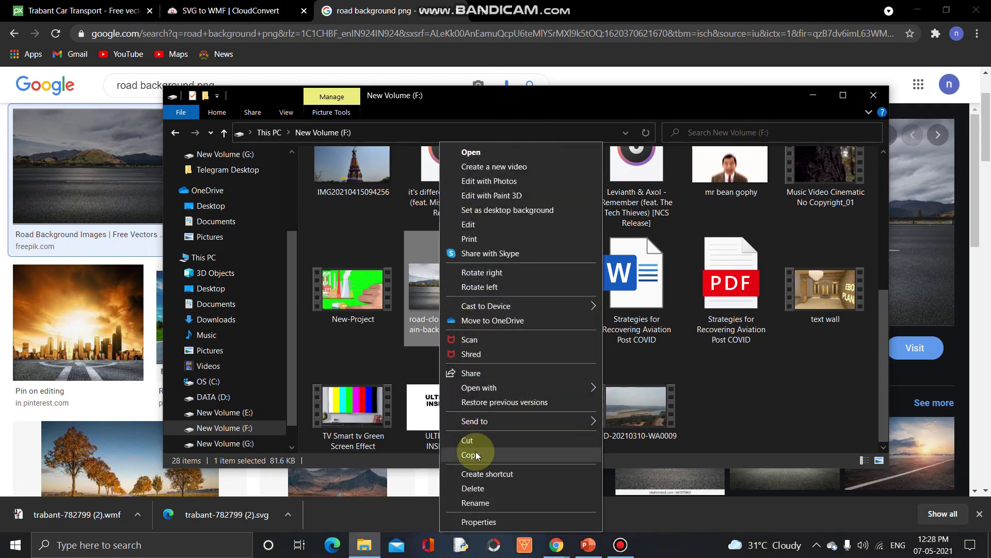
pyautogui.click(668, 202)
# Paste the road picture onto the car slide as a picture and send it to the back
pyautogui.click(588, 543)
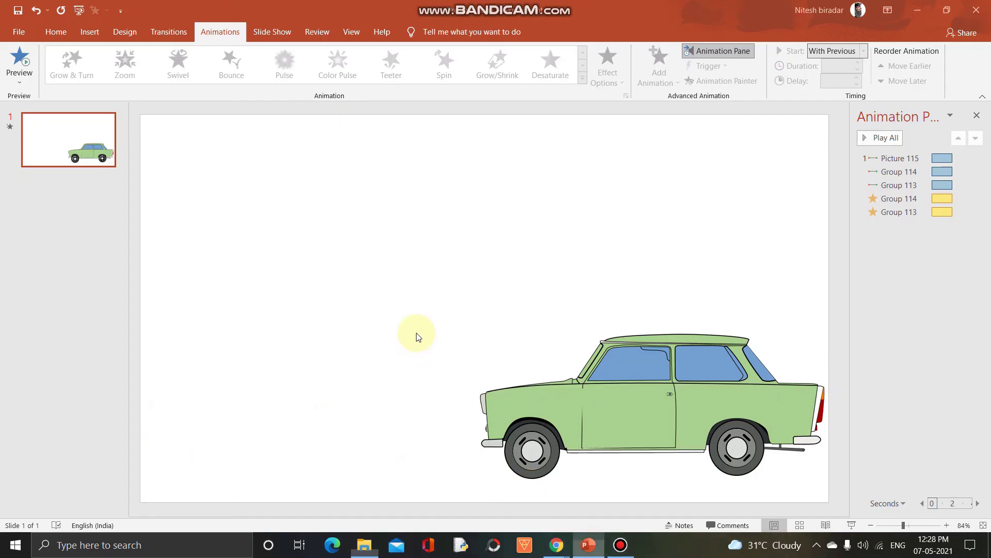
pyautogui.rightClick(388, 229)
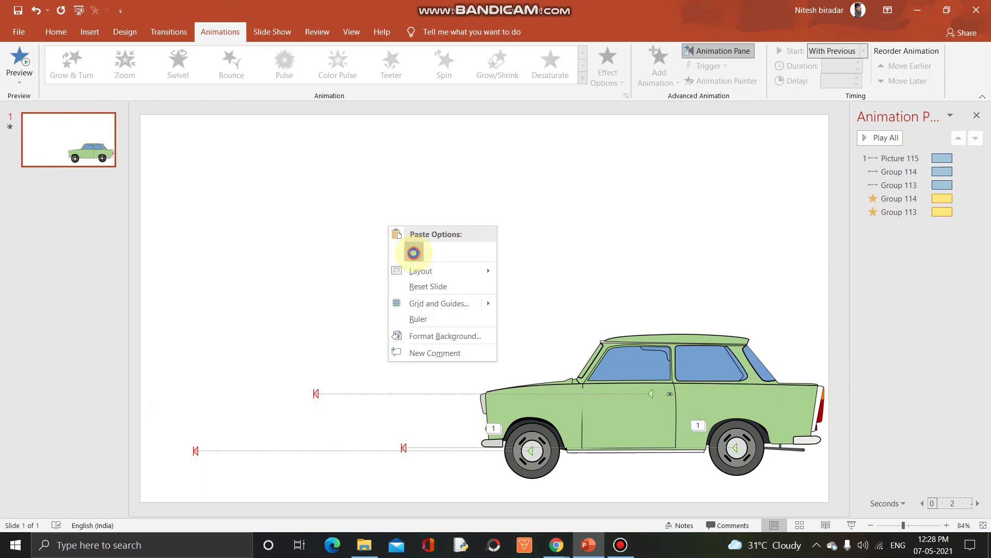
pyautogui.click(414, 252)
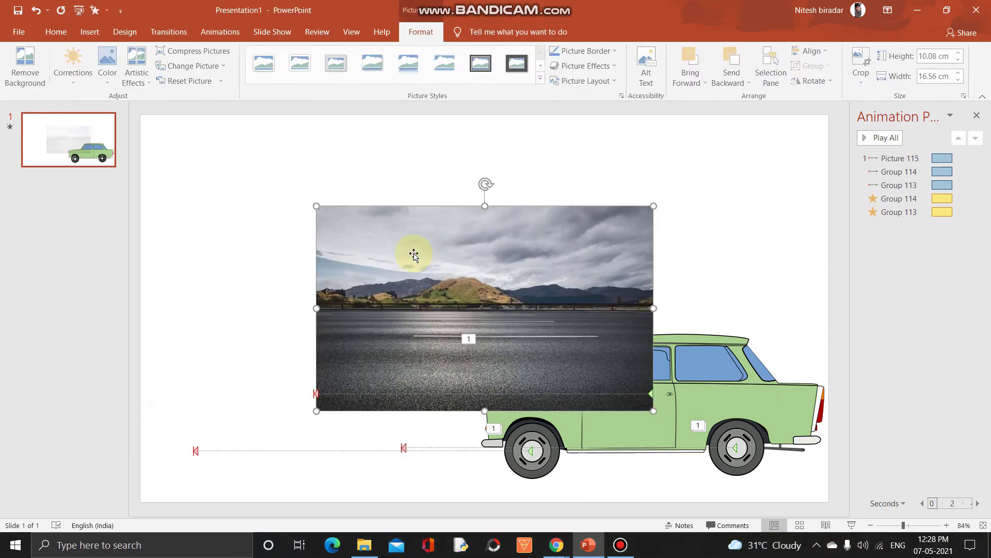
pyautogui.rightClick(539, 315)
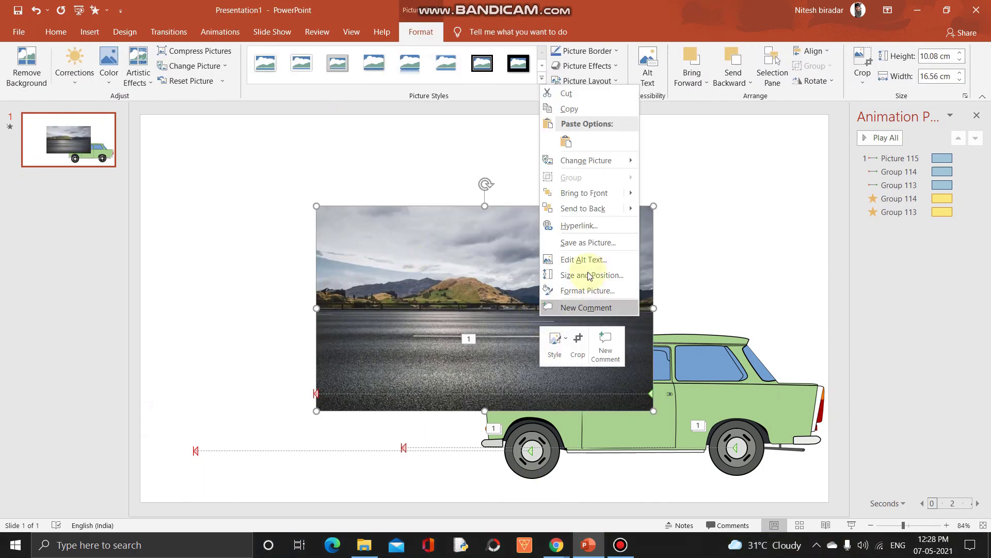
pyautogui.click(591, 208)
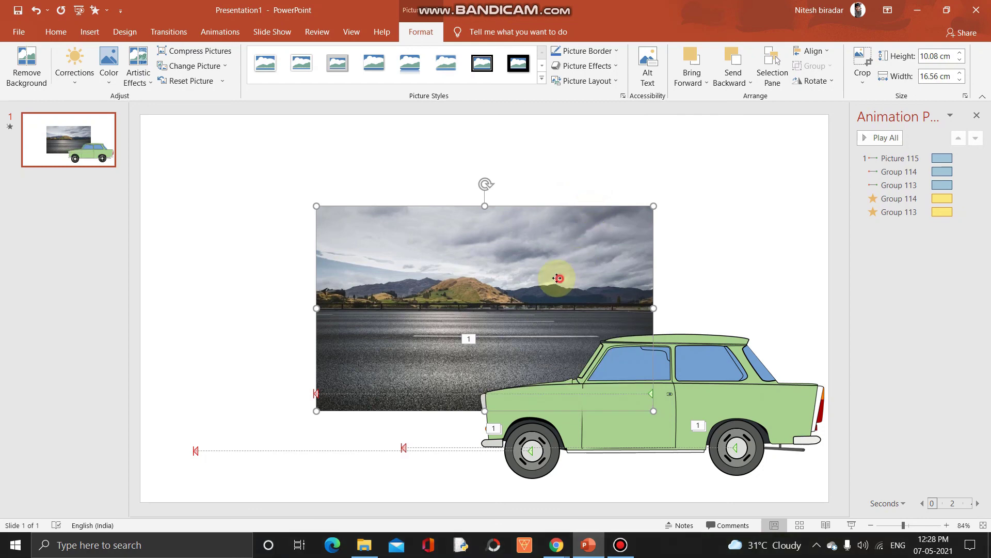
# Move and stretch the road picture to fill the slide at 22.2 by 36.47 cm
pyautogui.moveTo(560, 277); pyautogui.dragTo(439, 189)
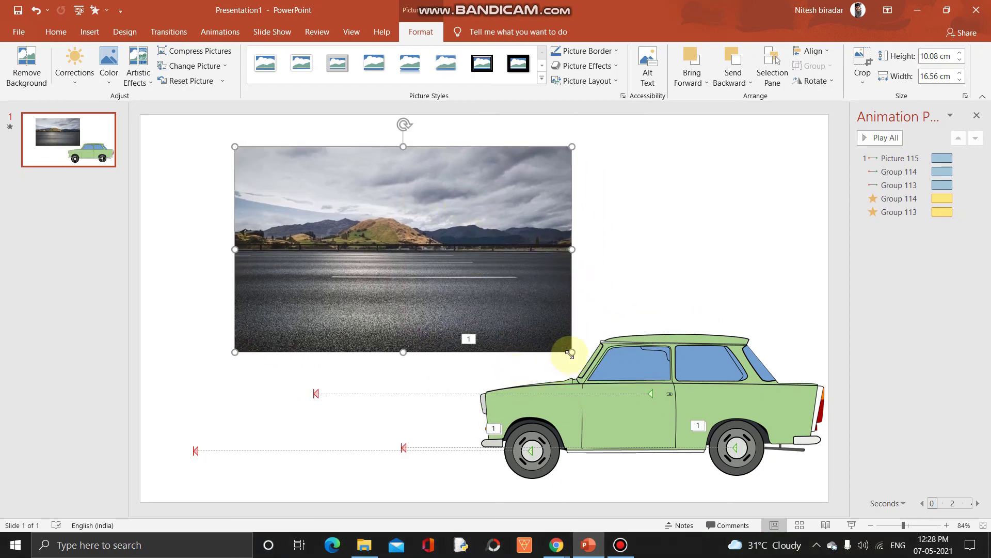
pyautogui.moveTo(571, 353); pyautogui.dragTo(708, 478)
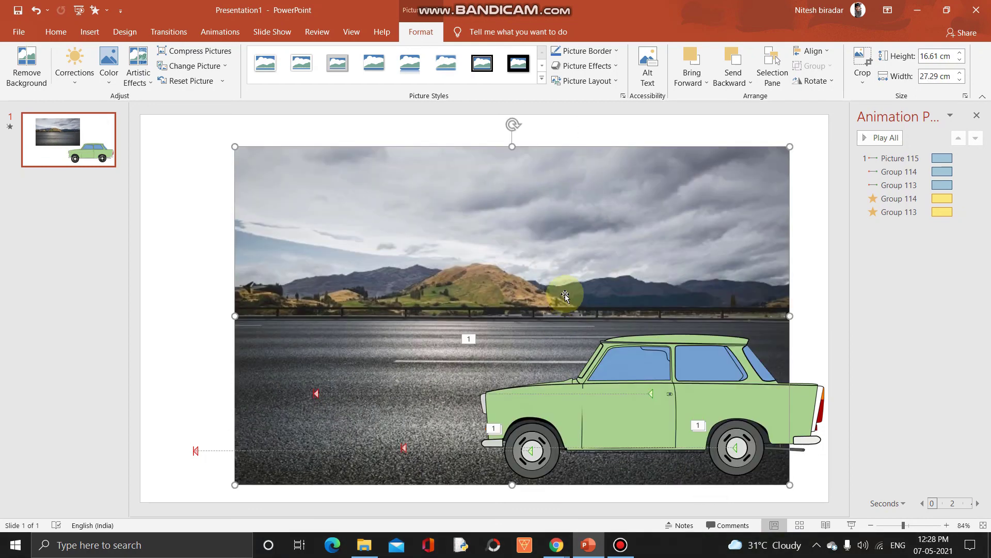
pyautogui.moveTo(565, 295); pyautogui.dragTo(422, 231)
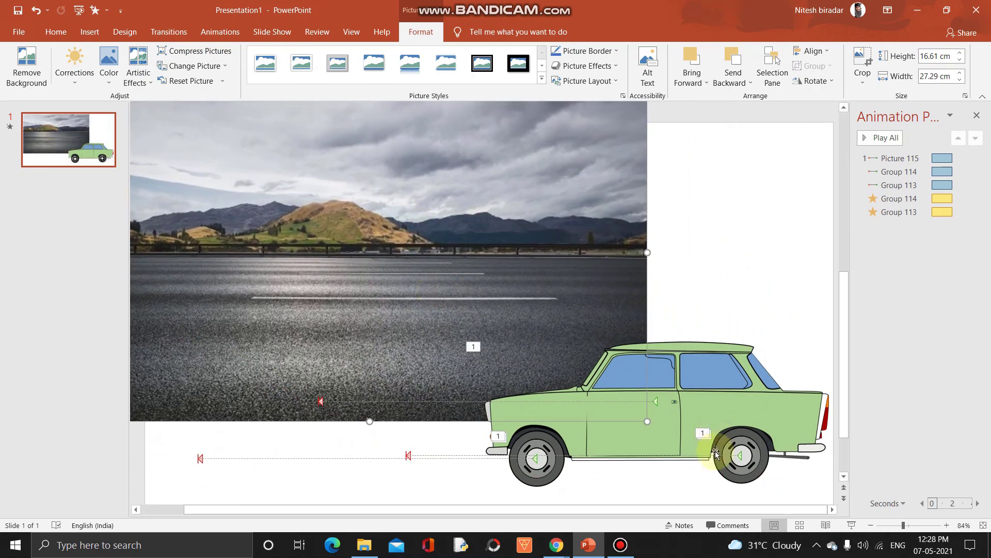
pyautogui.moveTo(647, 422)
pyautogui.mouseDown()
pyautogui.moveTo(834, 487)
pyautogui.moveTo(828, 481)
pyautogui.mouseUp()
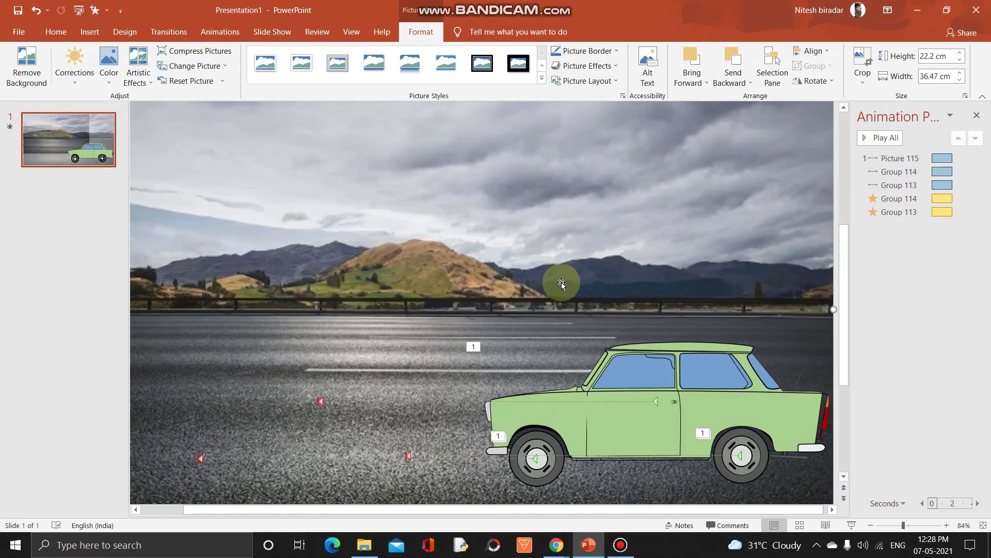
pyautogui.moveTo(561, 281); pyautogui.dragTo(574, 281)
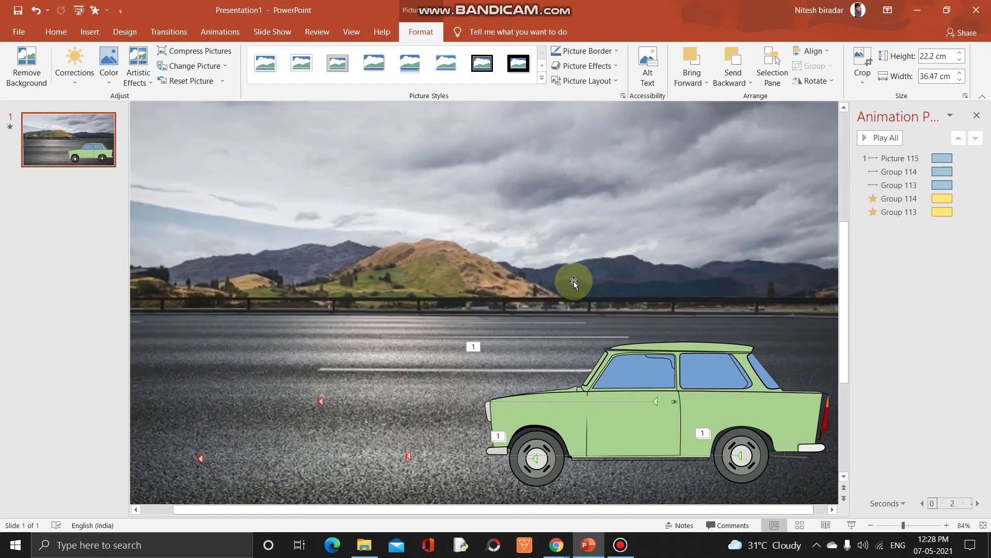
# Play All to watch the green car drive left over the road-and-mountains background
pyautogui.click(885, 140)
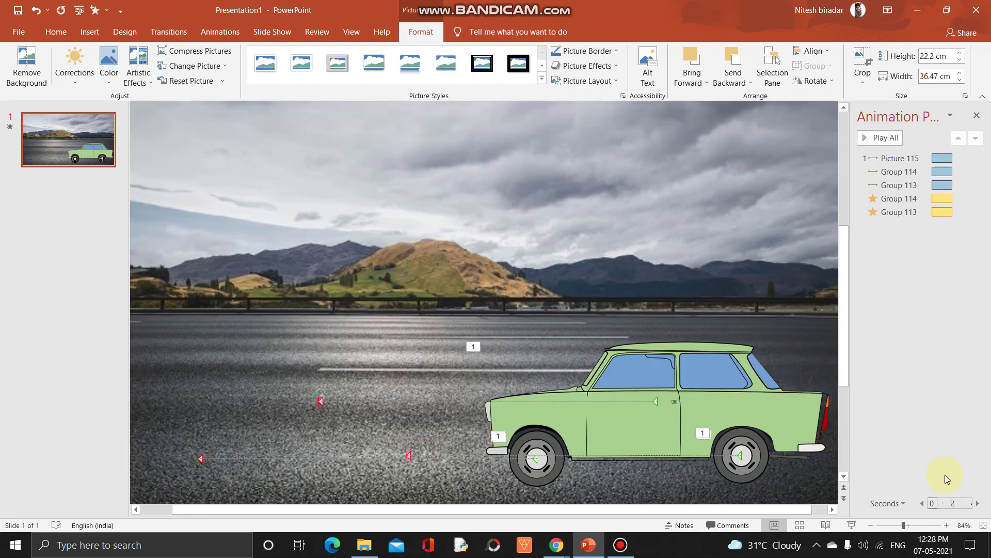
pyautogui.click(979, 503)
pyautogui.click(959, 503)
pyautogui.click(976, 504)
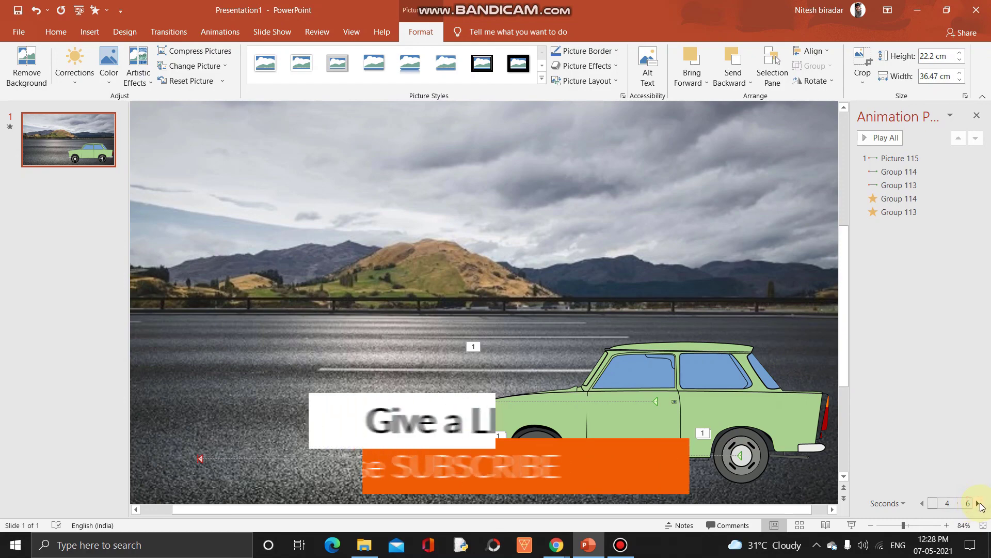
pyautogui.click(888, 143)
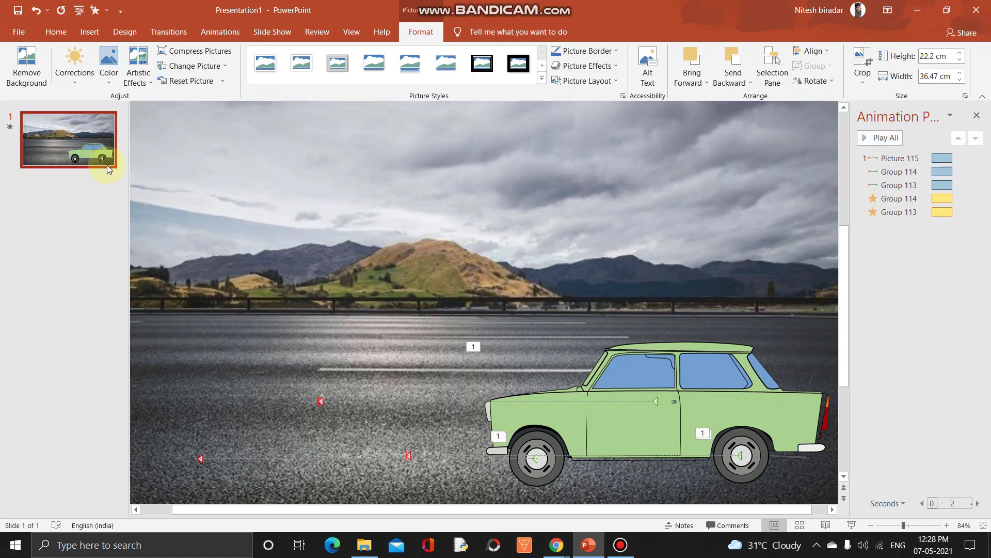
pyautogui.click(865, 140)
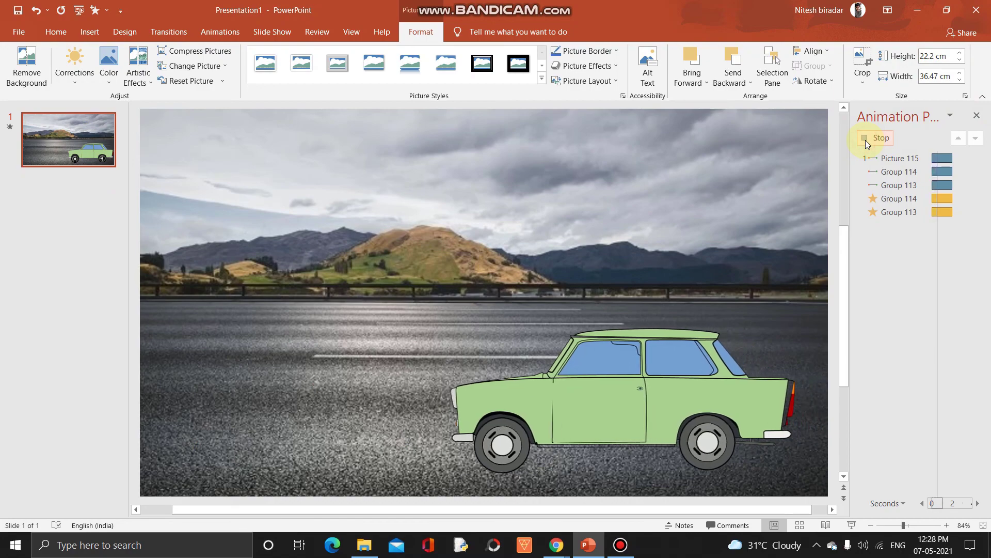